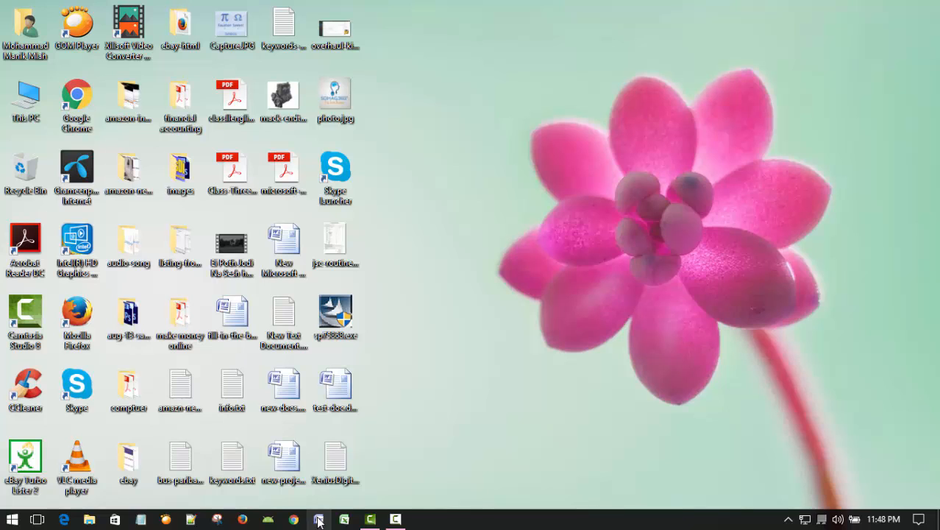
# Step: Open Microsoft Word and paste the copied tutorial outline into the blank document
pyautogui.click(318, 521)
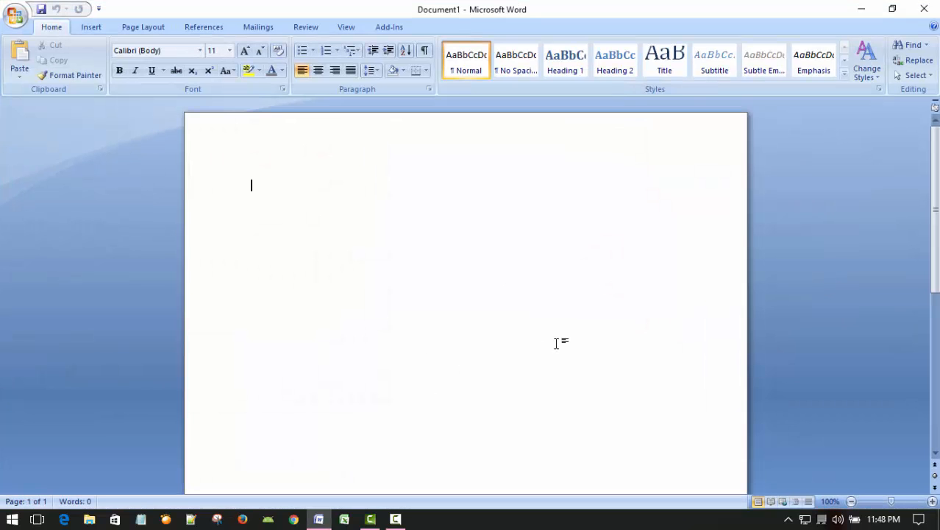
pyautogui.write('08 November 2016 XeniusDigital MS Word 2007 Bangla Tutorial Part-21 Page Layout Menu / Page Layout Tab >> Click Page Layout Tab >> How to create & use column >> Close documents/file >> Exit MS Word')
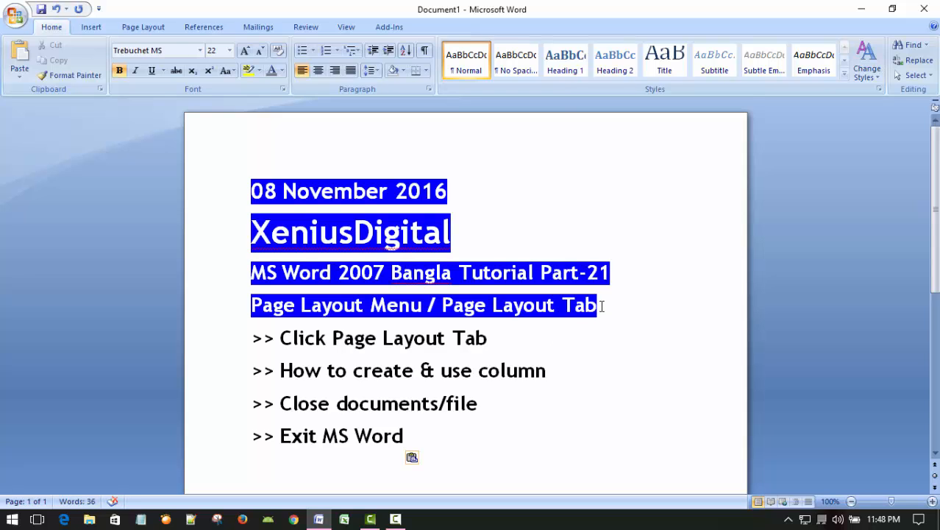
pyautogui.scroll(-1, 602, 305)
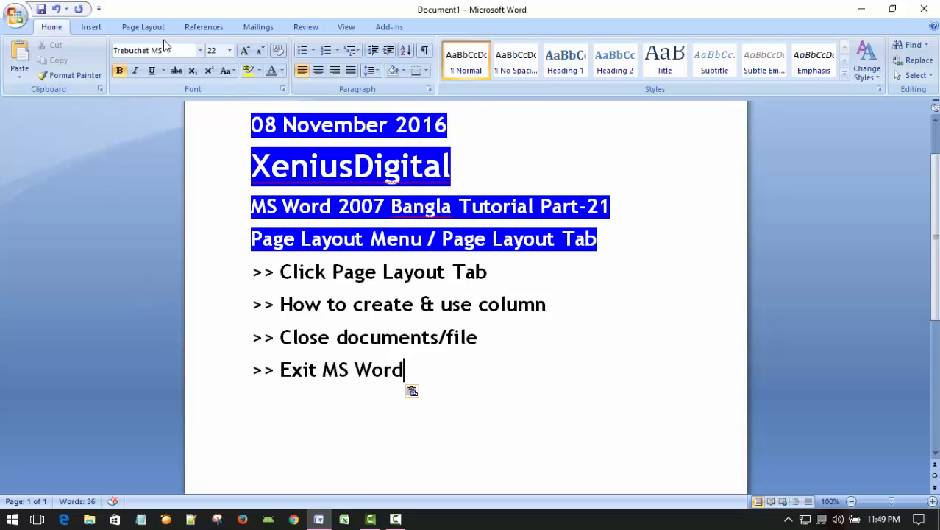
# Step: Review the outline's points on the Page Layout tab, creating columns, closing documents and exiting Word, highlighting individual lines
pyautogui.click(141, 27)
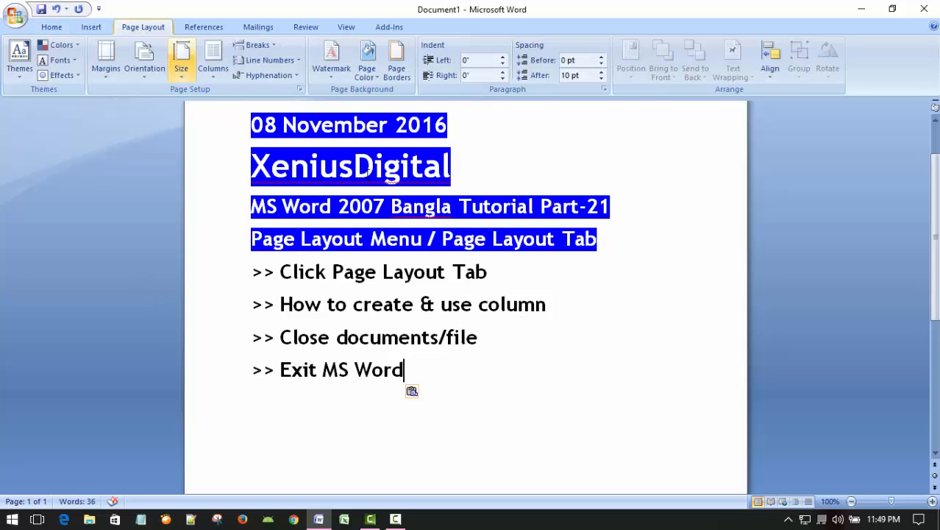
pyautogui.click(211, 278)
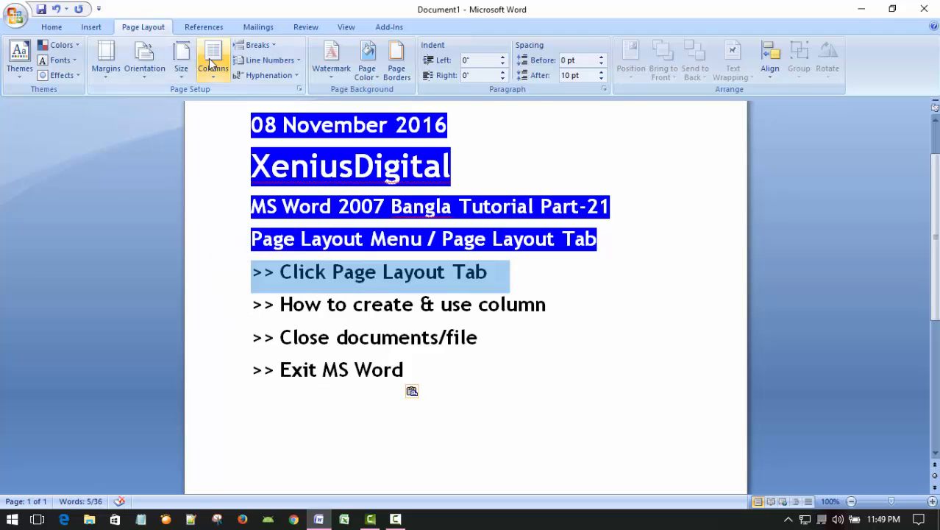
pyautogui.click(229, 308)
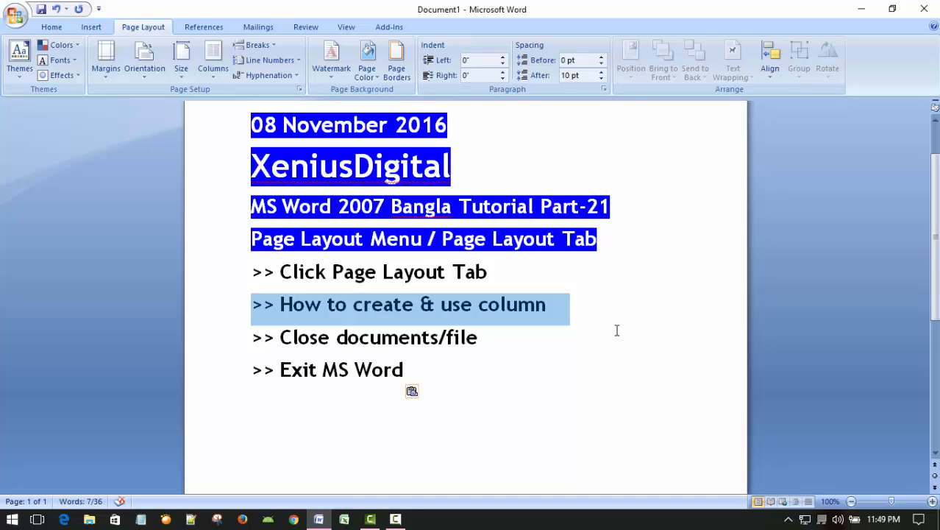
pyautogui.scroll(-3, 621, 331)
pyautogui.scroll(5, 620, 330)
pyautogui.click(618, 344)
pyautogui.scroll(-1, 616, 343)
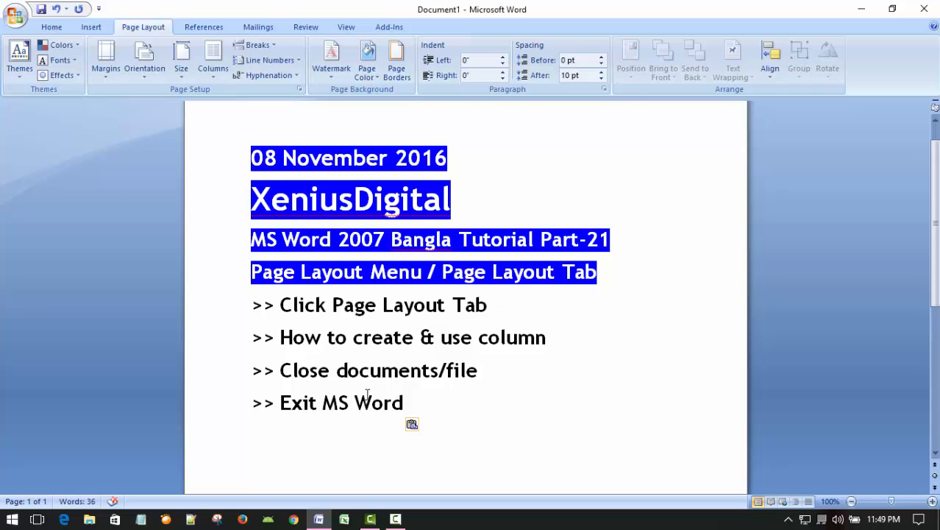
pyautogui.click(222, 378)
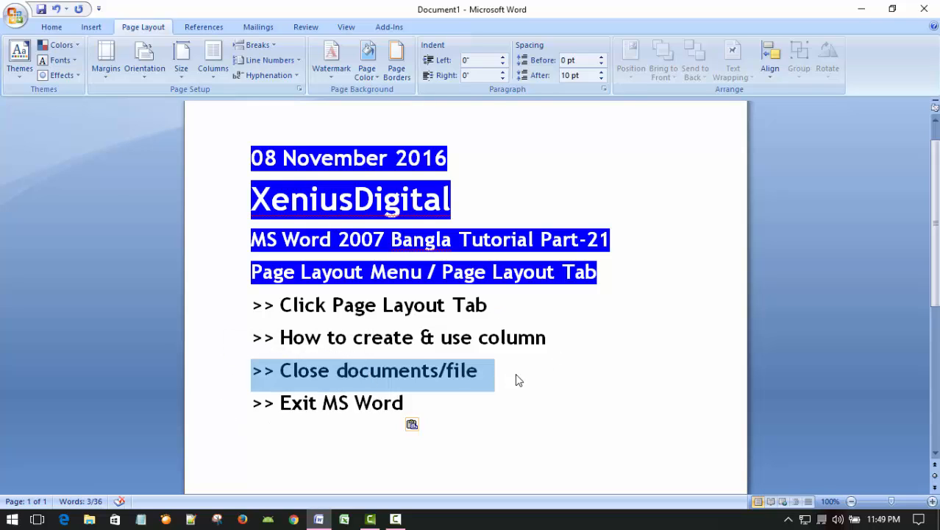
pyautogui.click(594, 378)
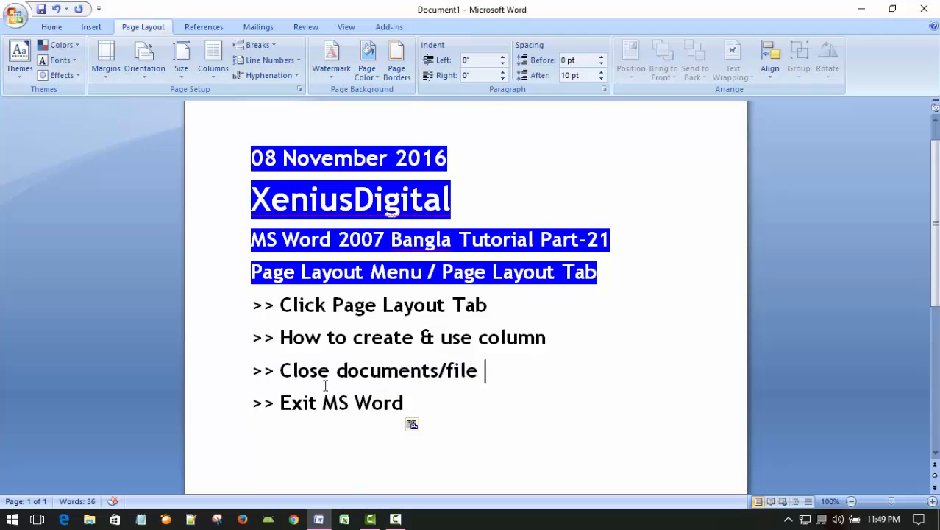
pyautogui.click(203, 405)
pyautogui.click(567, 394)
pyautogui.click(605, 298)
# Step: Delete the entire outline from the document and apply the One column layout to the empty page
pyautogui.hotkey('ctrl', 'a')
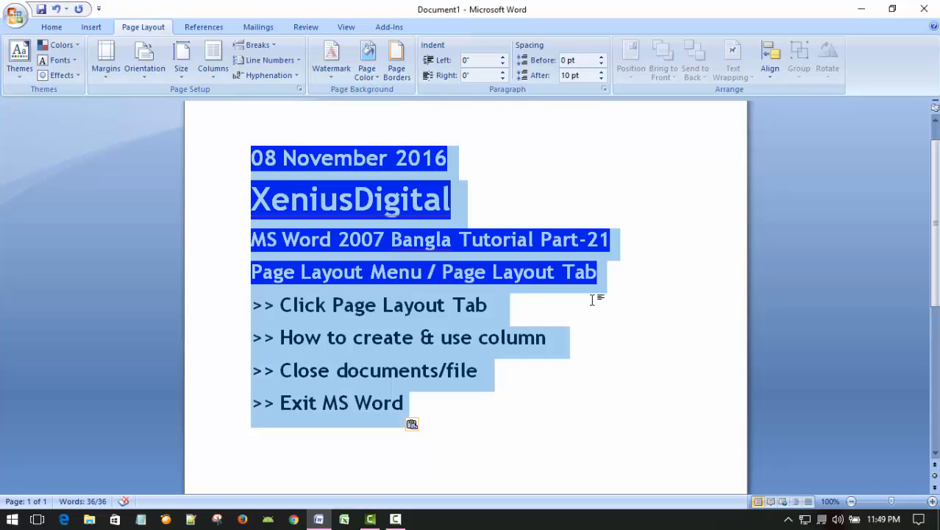
pyautogui.press('Delete')
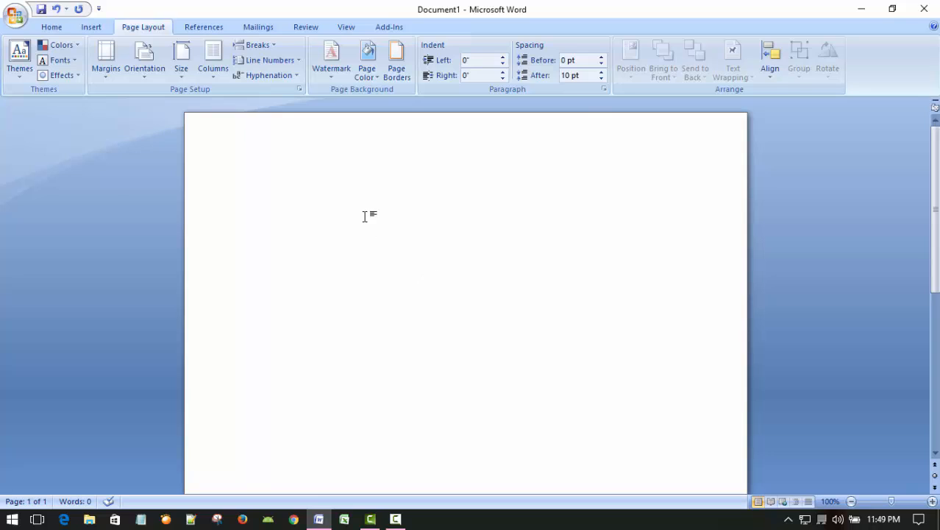
pyautogui.click(213, 59)
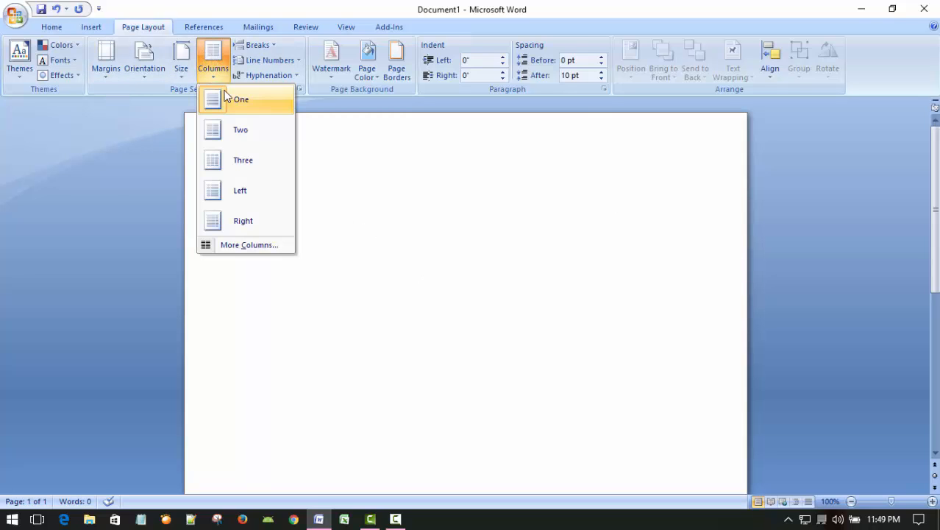
pyautogui.click(207, 103)
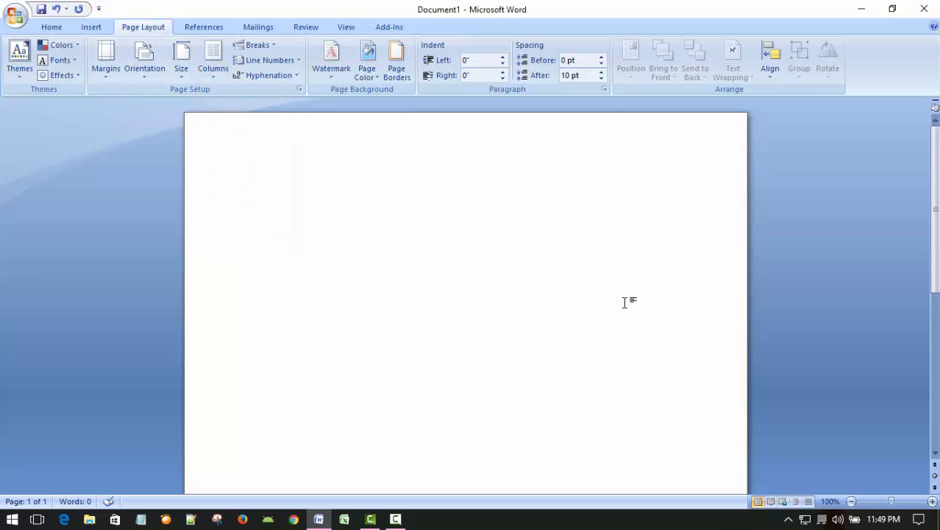
pyautogui.click(213, 59)
pyautogui.click(211, 99)
pyautogui.scroll(-1, 571, 275)
pyautogui.scroll(1, 563, 277)
pyautogui.scroll(-1, 558, 294)
pyautogui.scroll(1, 553, 294)
pyautogui.scroll(-1, 552, 294)
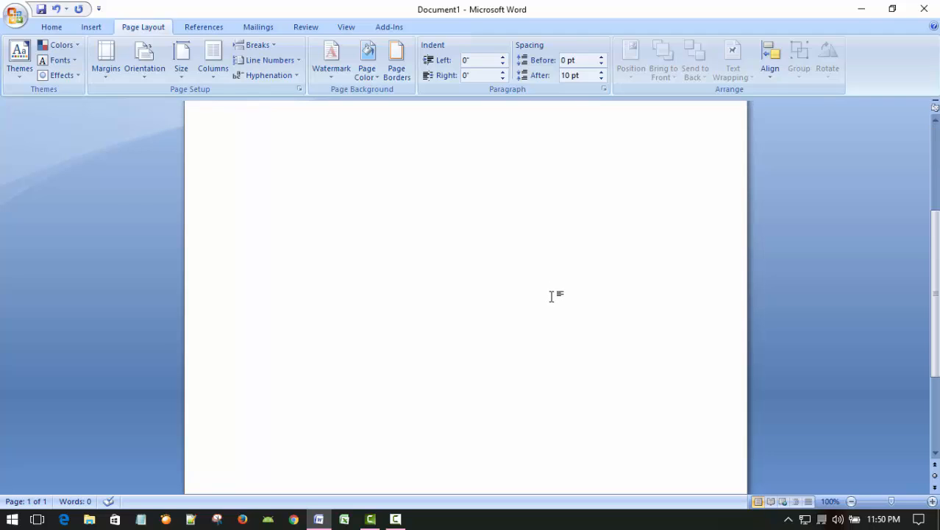
pyautogui.scroll(1, 552, 294)
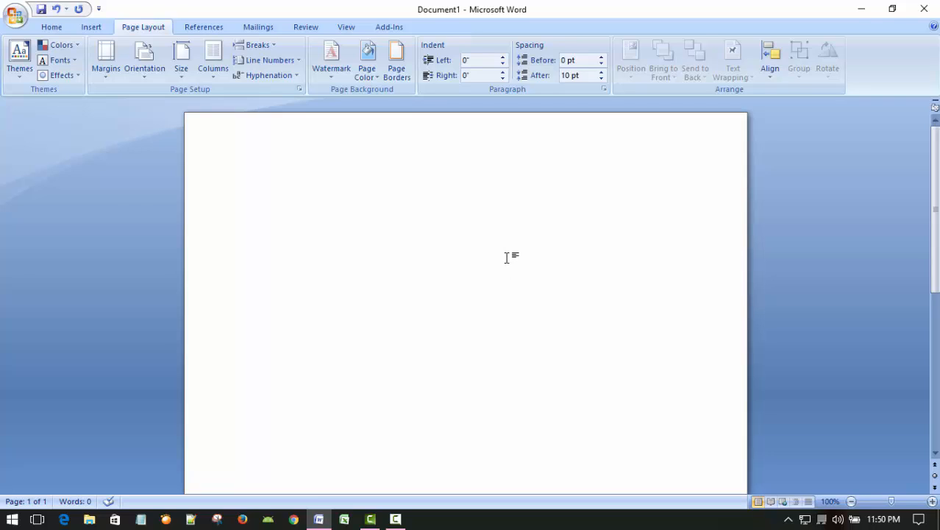
# Step: Set the font size to 14 for the text in the empty document
pyautogui.click(52, 27)
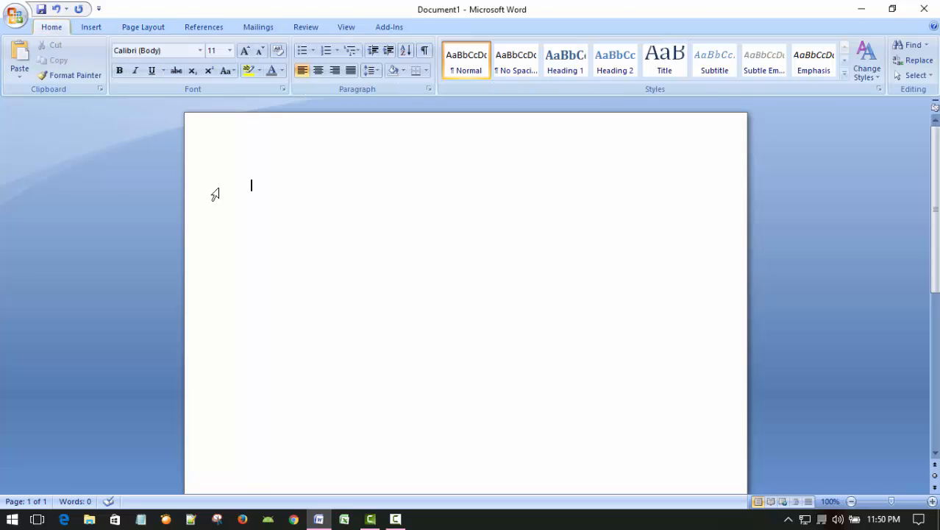
pyautogui.click(230, 50)
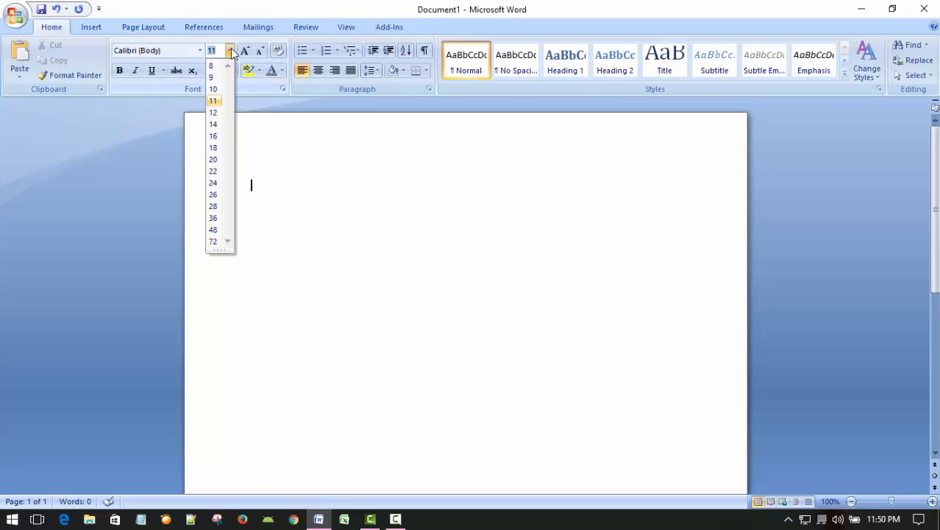
pyautogui.click(214, 124)
# Step: Enter the sentence "The quick little brown fox jumps over the lazy dog." in the document
pyautogui.write('The')
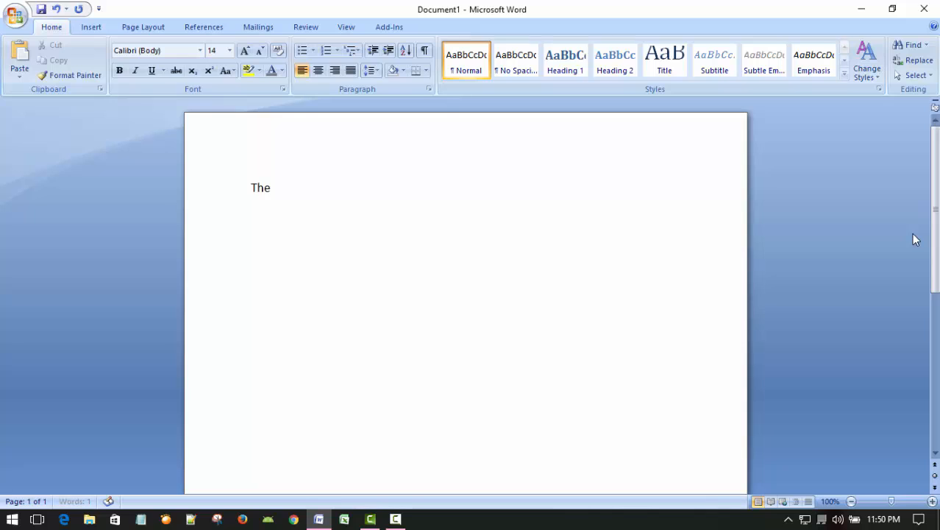
pyautogui.write(' quick little brown')
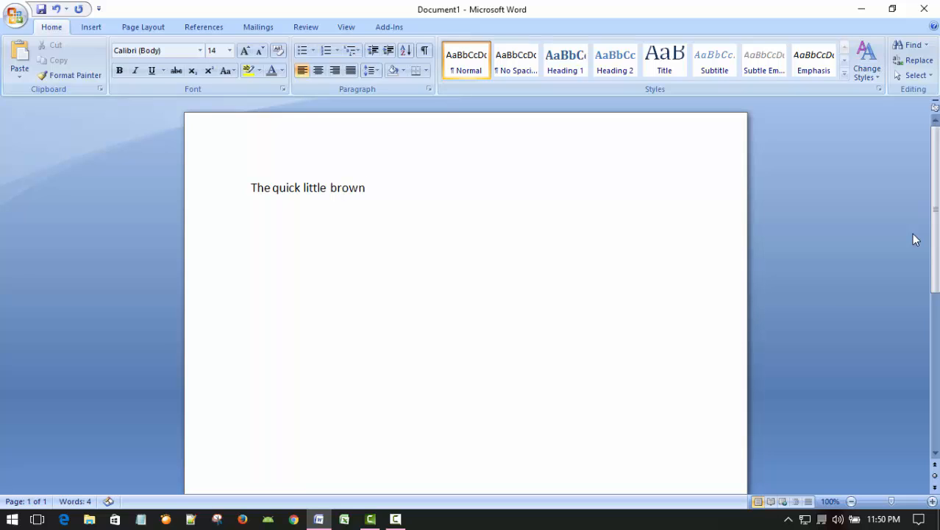
pyautogui.write(' fox jumps over the')
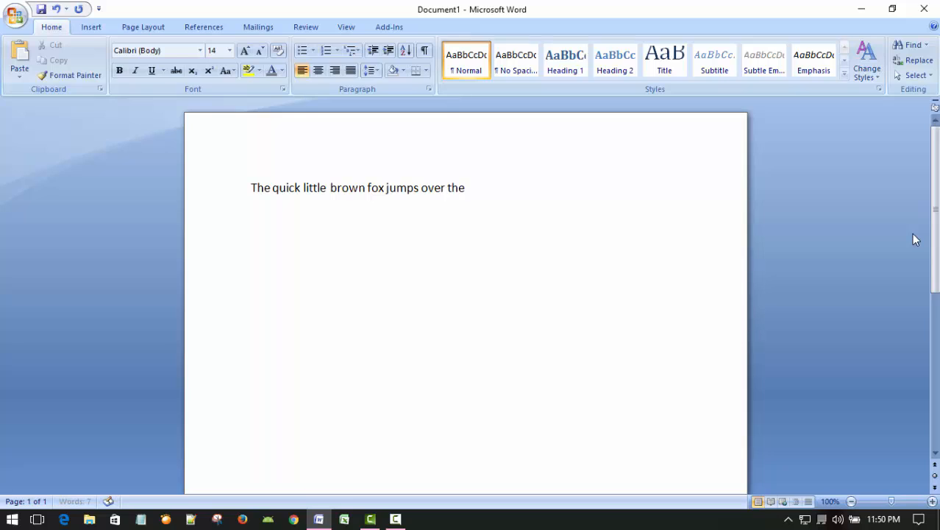
pyautogui.write(' lazy dog.')
# Step: Copy the fox sentence and paste it repeatedly as separate paragraphs until the text fills nine pages
pyautogui.press('Home')
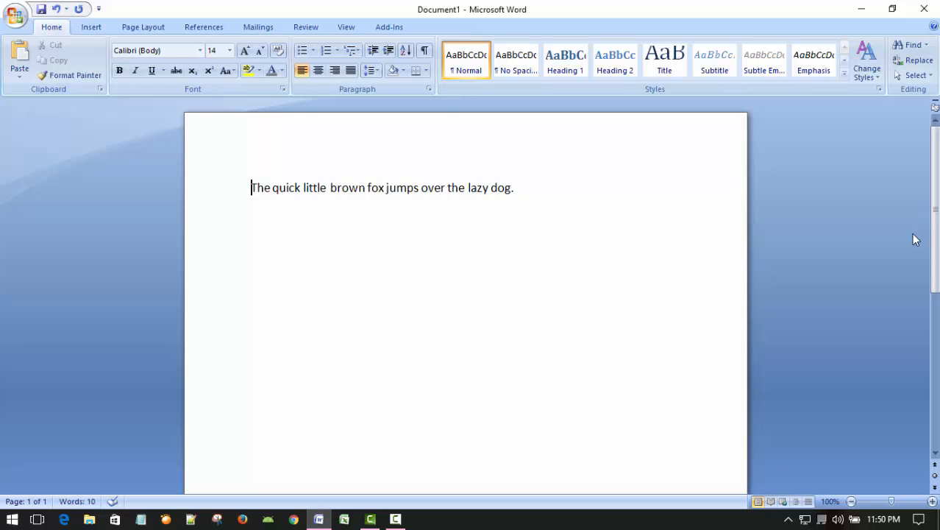
pyautogui.hotkey('ctrl', 'a')
pyautogui.hotkey('ctrl', 'c')
pyautogui.press('Right')
pyautogui.hotkey('ctrl', 'v')
pyautogui.hotkey('ctrl', 'v')
pyautogui.hotkey('ctrl', 'v')
pyautogui.hotkey('ctrl', 'v')
pyautogui.hotkey('ctrl', 'v')
pyautogui.hotkey('ctrl', 'v')
pyautogui.hotkey('ctrl', 'v')
pyautogui.hotkey('ctrl', 'v')
pyautogui.hotkey('ctrl', 'v')
pyautogui.hotkey('ctrl', 'v')
pyautogui.hotkey('ctrl', 'v')
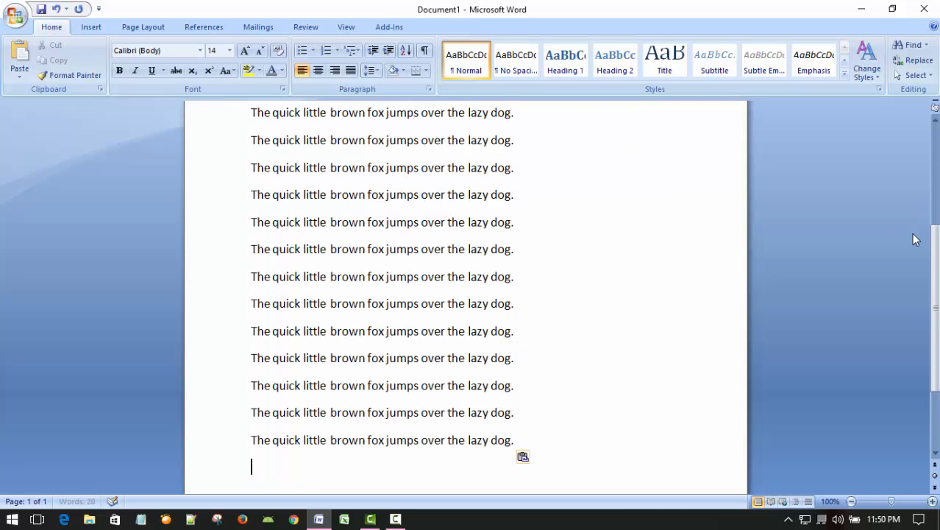
pyautogui.hotkey('ctrl', 'v')
pyautogui.hotkey('ctrl', 'v')
pyautogui.hotkey('ctrl', 'v')
pyautogui.hotkey('ctrl', 'v')
pyautogui.hotkey('ctrl', 'v')
pyautogui.hotkey('ctrl', 'v')
pyautogui.hotkey('ctrl', 'v')
pyautogui.hotkey('ctrl', 'v')
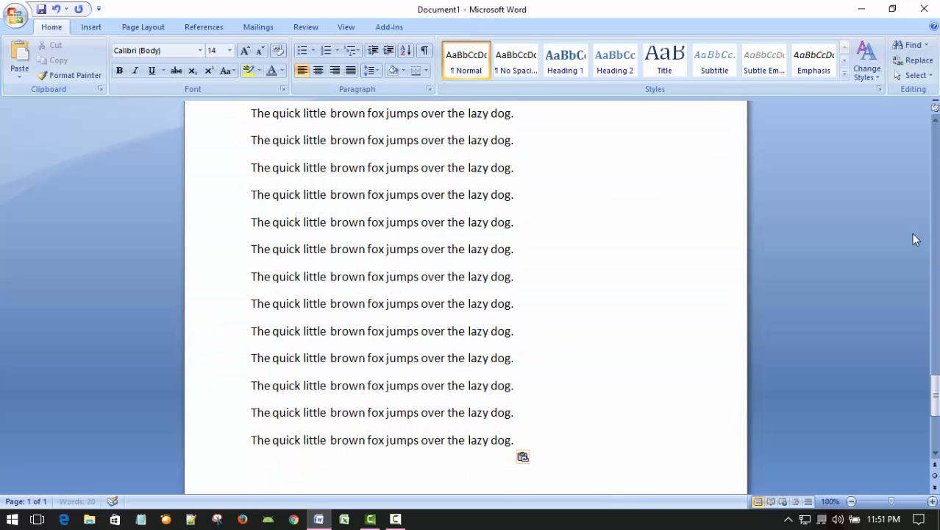
pyautogui.hotkey('ctrl', 'v')
pyautogui.hotkey('ctrl', 'v')
pyautogui.hotkey('ctrl', 'v')
pyautogui.hotkey('ctrl', 'v')
pyautogui.hotkey('ctrl', 'v')
pyautogui.hotkey('ctrl', 'v')
pyautogui.hotkey('ctrl', 'v')
pyautogui.hotkey('ctrl', 'v')
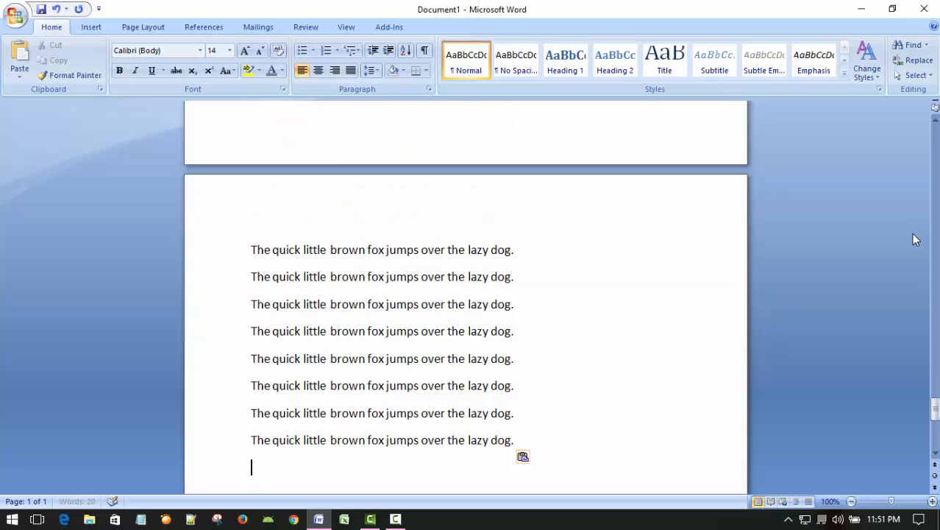
pyautogui.hotkey('ctrl', 'v')
pyautogui.hotkey('ctrl', 'v')
pyautogui.hotkey('ctrl', 'v')
pyautogui.hotkey('ctrl', 'v')
pyautogui.hotkey('ctrl', 'v')
pyautogui.hotkey('ctrl', 'v')
pyautogui.hotkey('ctrl', 'v')
pyautogui.hotkey('ctrl', 'v')
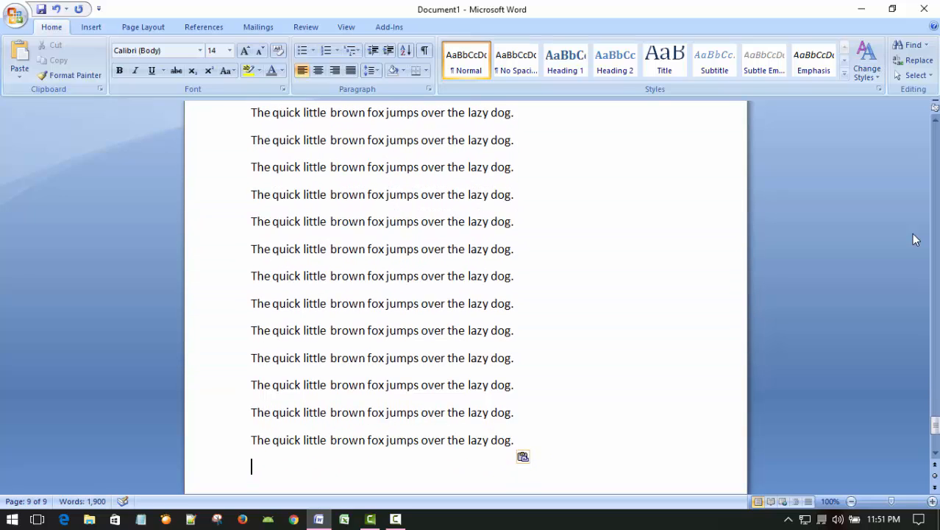
# Step: Return to the document's start and append the copied sentence once to the first paragraph and twice to the second
pyautogui.click(581, 303)
pyautogui.hotkey('ctrl', 'Home')
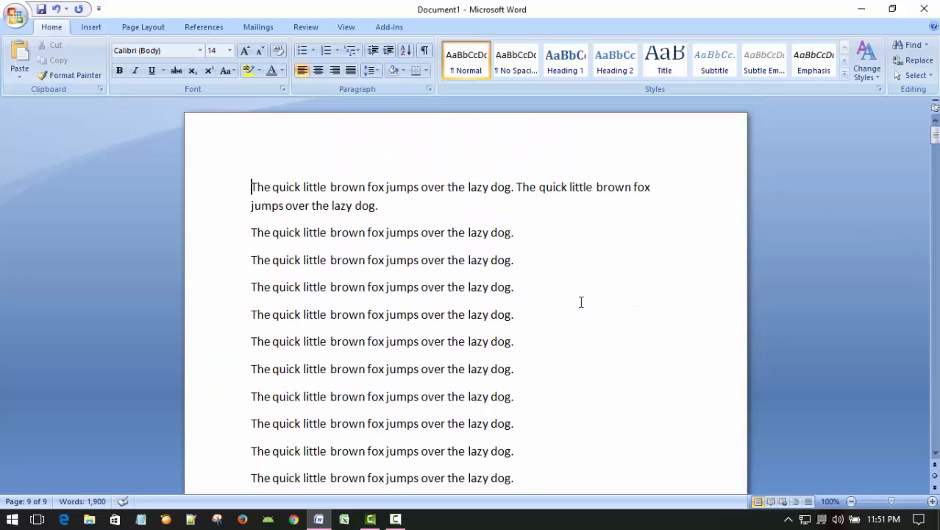
pyautogui.click(518, 202)
pyautogui.hotkey('ctrl', 'v')
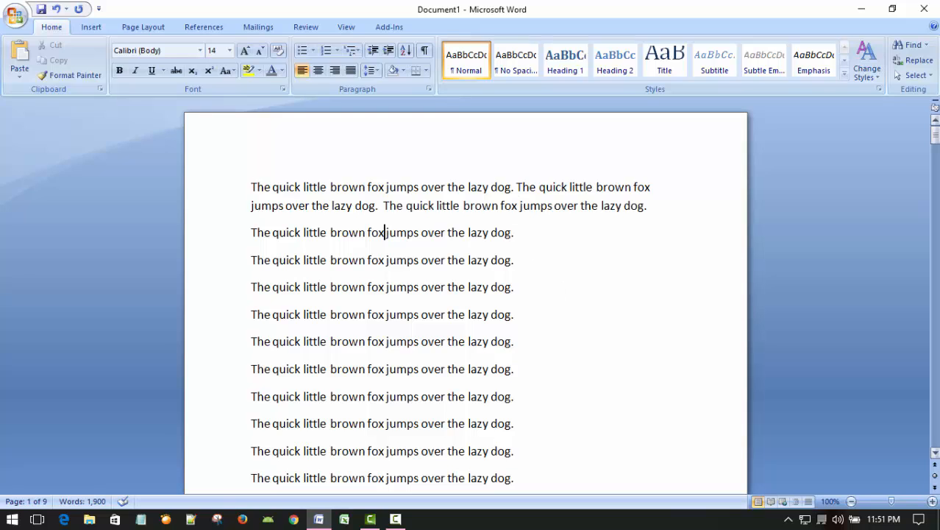
pyautogui.press('End')
pyautogui.hotkey('ctrl', 'v')
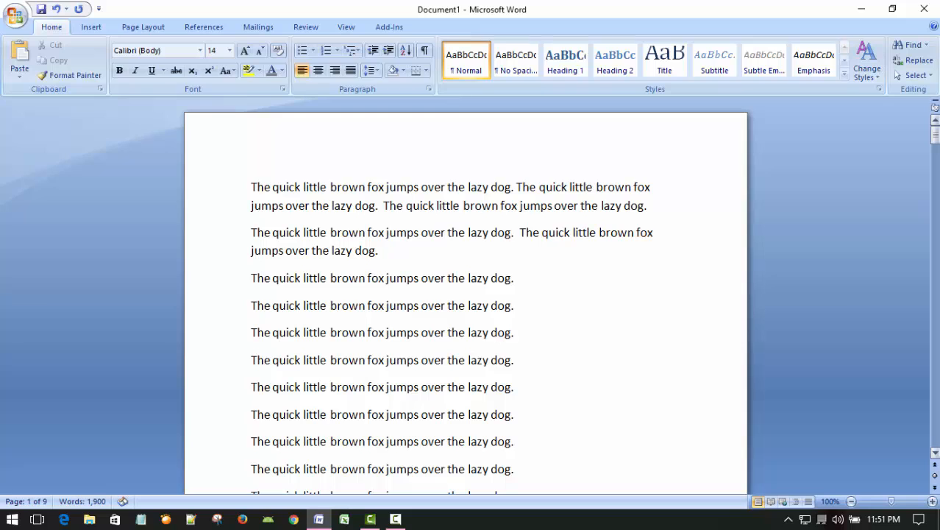
pyautogui.hotkey('ctrl', 'v')
# Step: Append the copied sentence twice to the third and fourth paragraphs and once to the fifth
pyautogui.press('Down')
pyautogui.press('End')
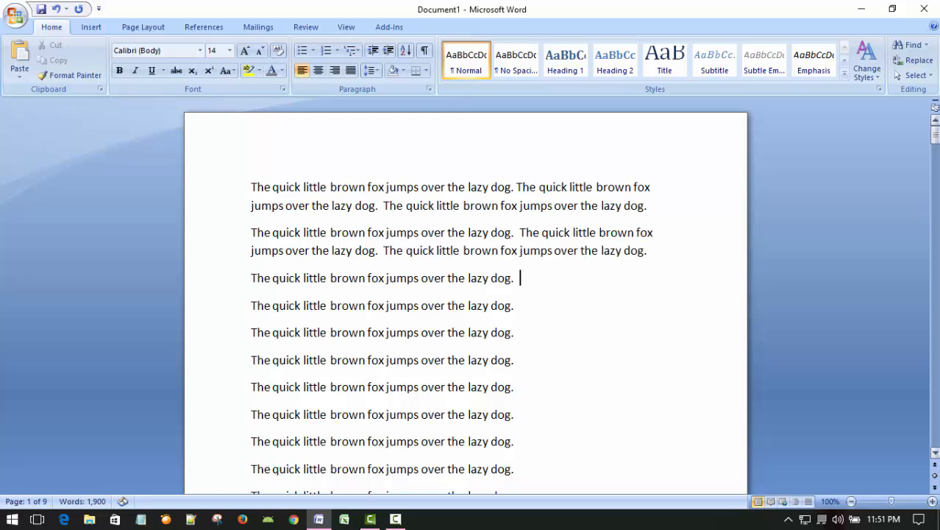
pyautogui.hotkey('ctrl', 'v')
pyautogui.press('Down')
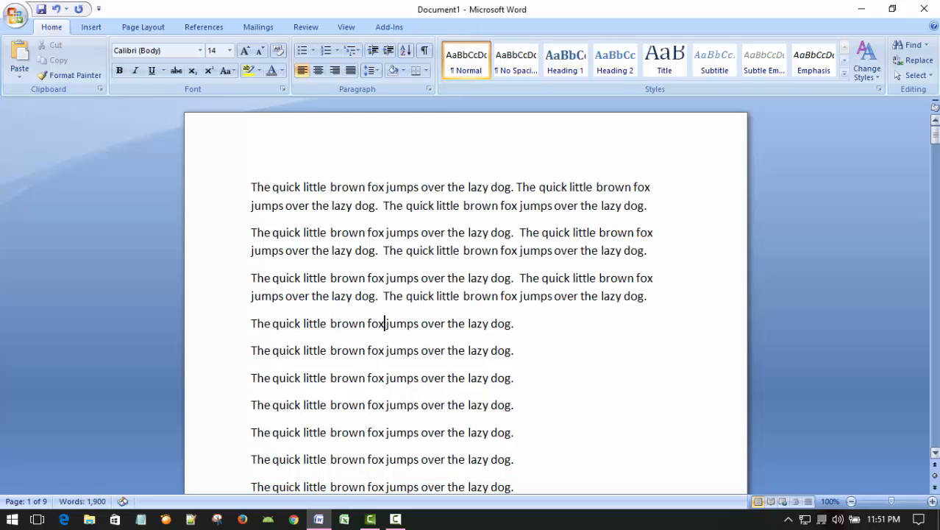
pyautogui.press('End')
pyautogui.hotkey('ctrl', 'v')
pyautogui.hotkey('ctrl', 'v')
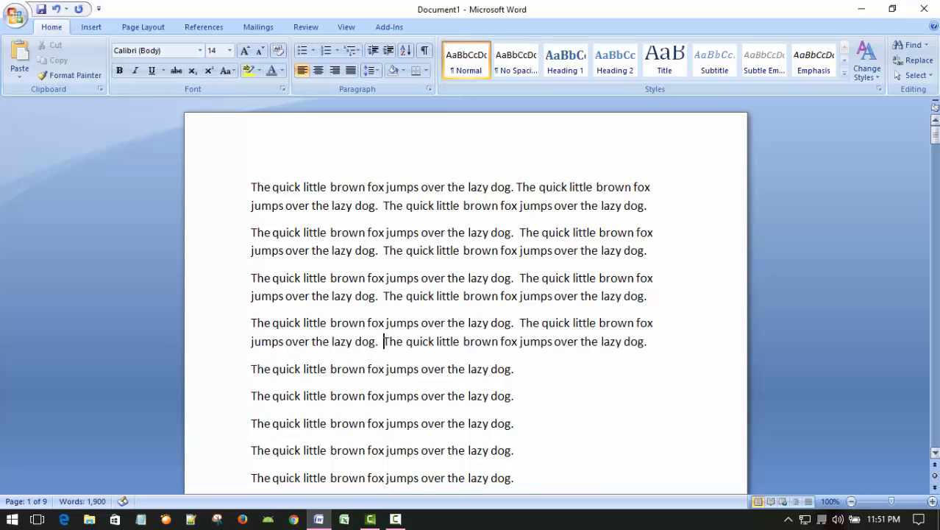
pyautogui.press('Down')
pyautogui.press('End')
pyautogui.hotkey('ctrl', 'v')
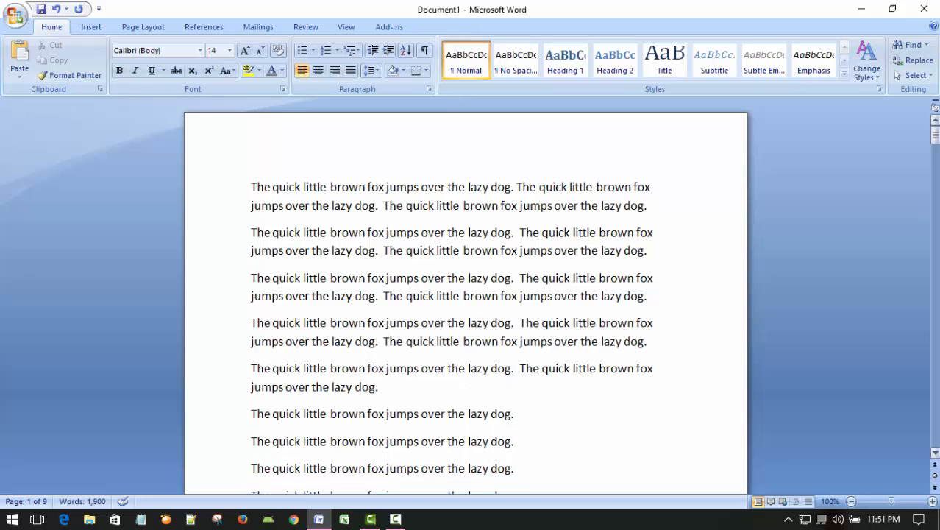
pyautogui.scroll(-1, 667, 250)
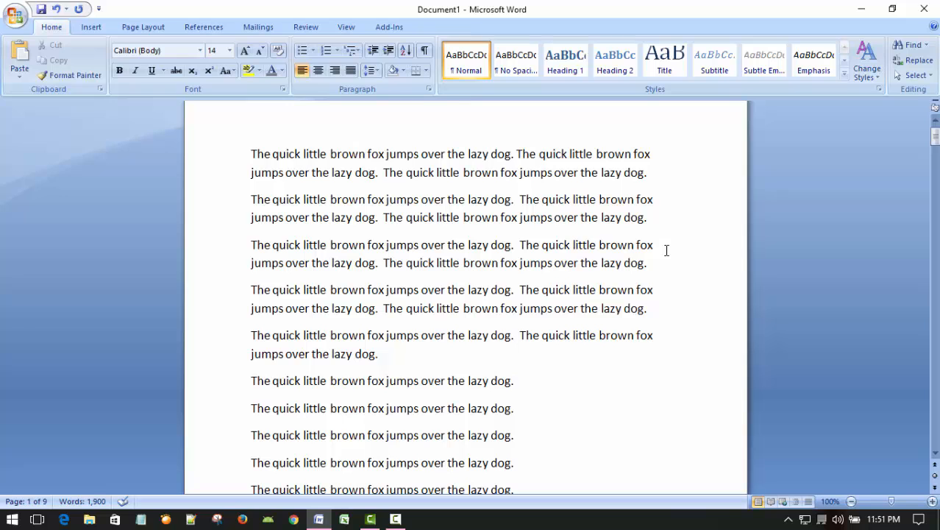
pyautogui.scroll(-3, 689, 274)
pyautogui.scroll(3, 691, 271)
pyautogui.scroll(1, 763, 259)
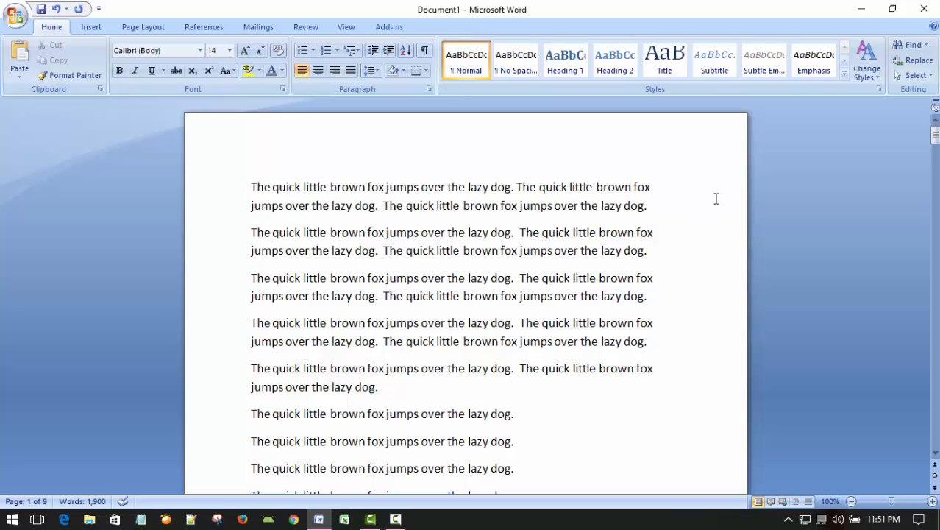
pyautogui.scroll(-1, 643, 218)
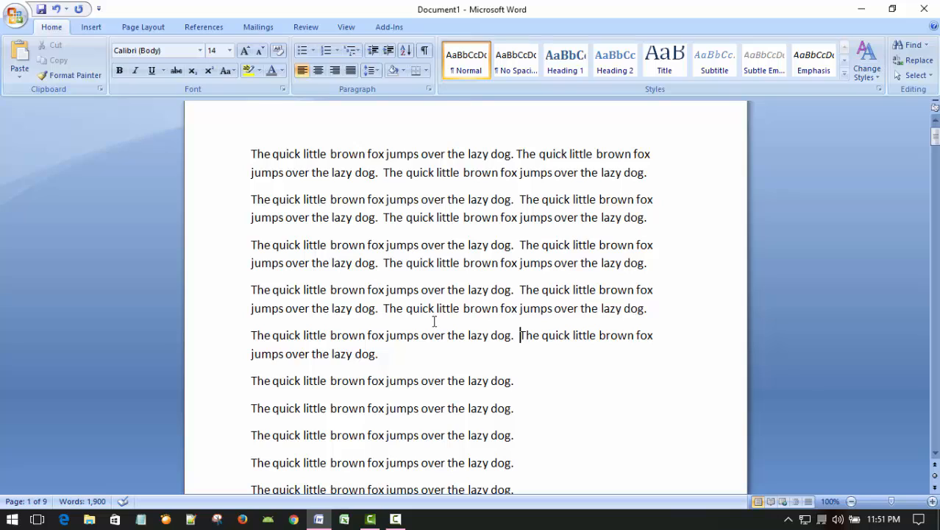
# Step: Append the copied fox sentence once more to the fifth paragraph and twice to the sixth
pyautogui.click(406, 353)
pyautogui.hotkey('ctrl', 'v')
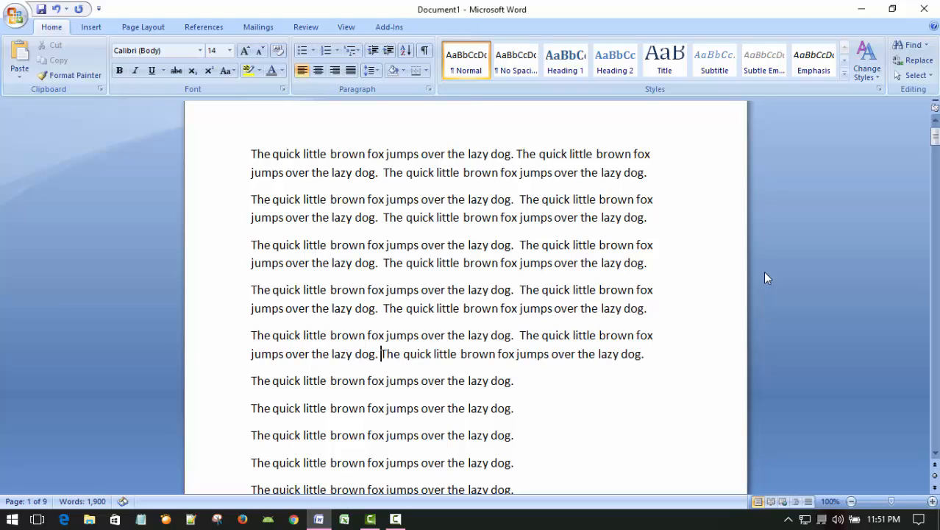
pyautogui.press('Down')
pyautogui.press('End')
pyautogui.hotkey('ctrl', 'v')
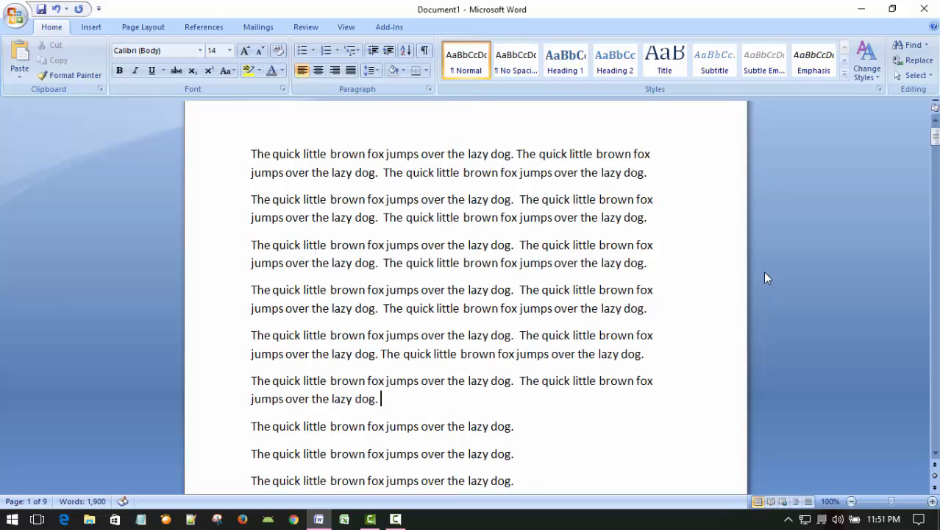
pyautogui.write('The quick little brown fox jumps over the lazy dog.')
pyautogui.press('Down')
# Step: Append the copied fox sentence twice to each of the seventh and eighth paragraphs
pyautogui.press('End')
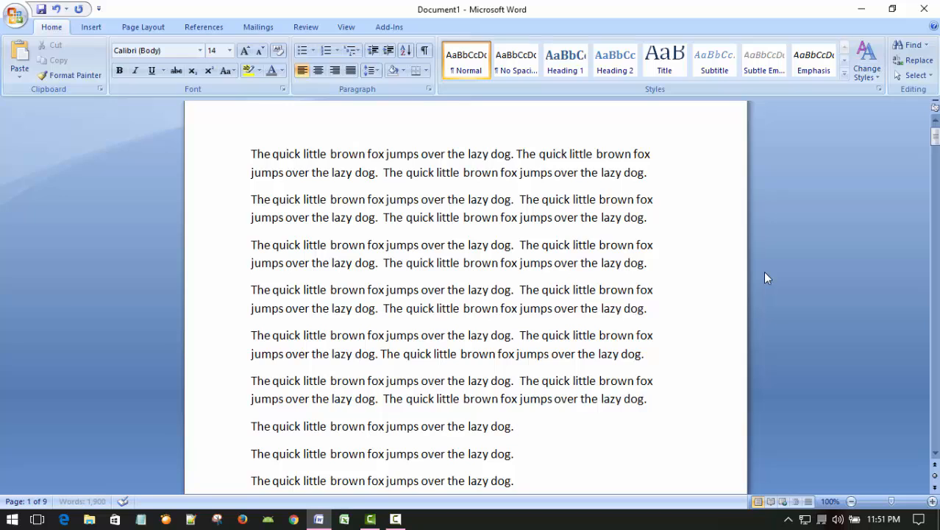
pyautogui.write('The quick little brown fox jumps over the lazy dog.')
pyautogui.write('The quick little brown fox jumps over the lazy dog.')
pyautogui.press('Down')
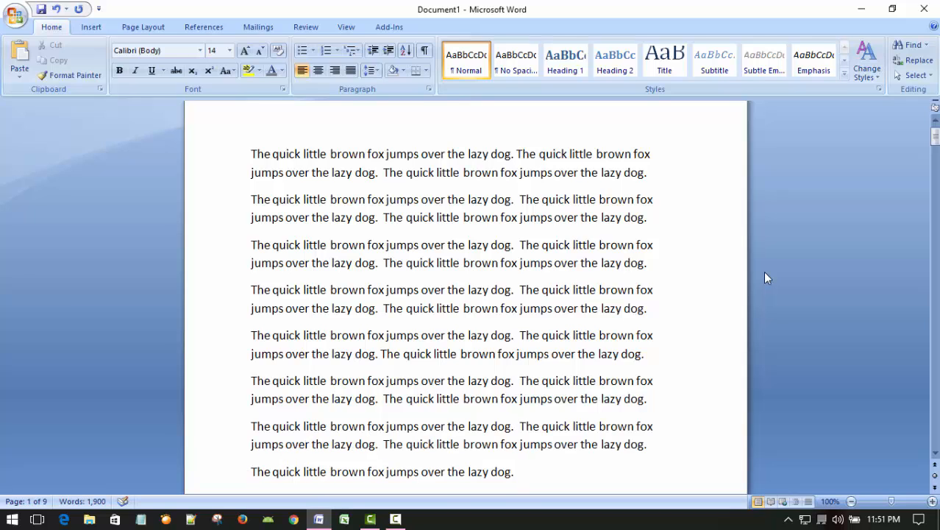
pyautogui.write('The quick little brown fox jumps over the lazy dog.')
pyautogui.scroll(-4, 564, 287)
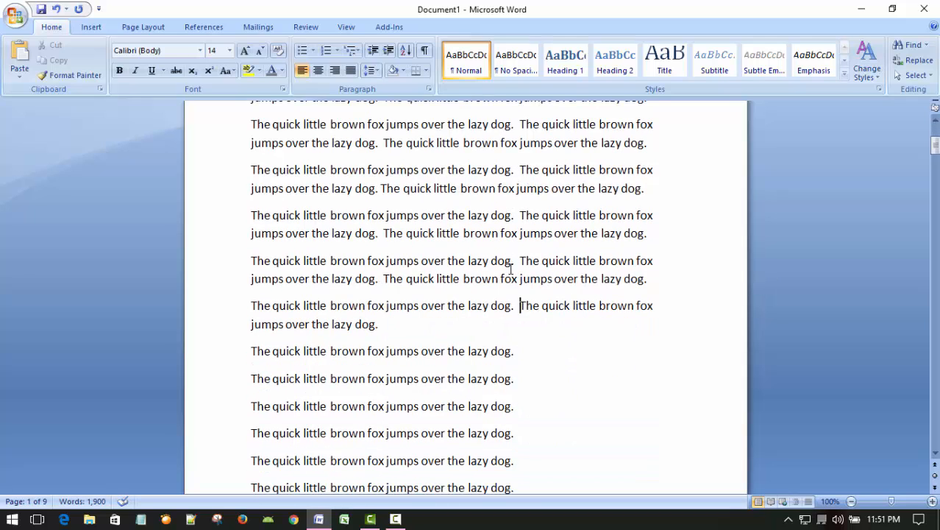
# Step: Append the copied fox sentence twice to each of the ninth and tenth paragraphs
pyautogui.write('The quick little brown fox jumps over the lazy dog.')
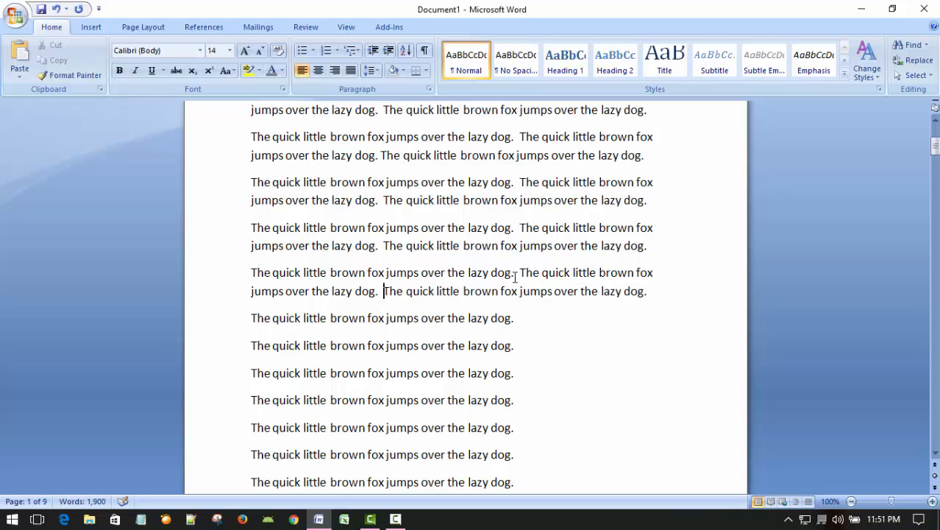
pyautogui.press('Down')
pyautogui.write('The quick little brown fox jumps over the lazy dog.')
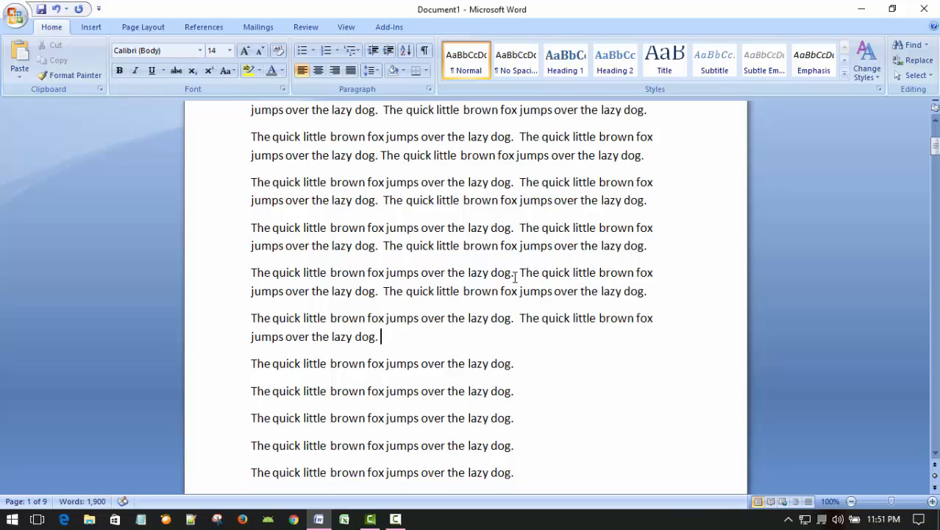
pyautogui.write('The quick little brown fox jumps over the lazy dog.')
pyautogui.press('Down')
pyautogui.write('The quick little brown fox jumps over the lazy dog.')
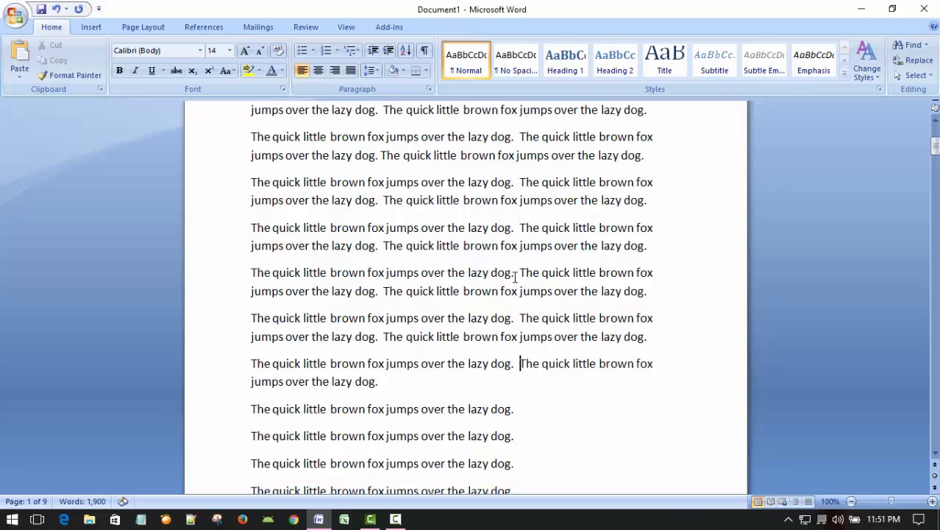
# Step: Append the copied fox sentence twice to each of the eleventh, twelfth and thirteenth paragraphs, completing the first page
pyautogui.write('The quick little brown fox jumps over the lazy dog.')
pyautogui.press('Down')
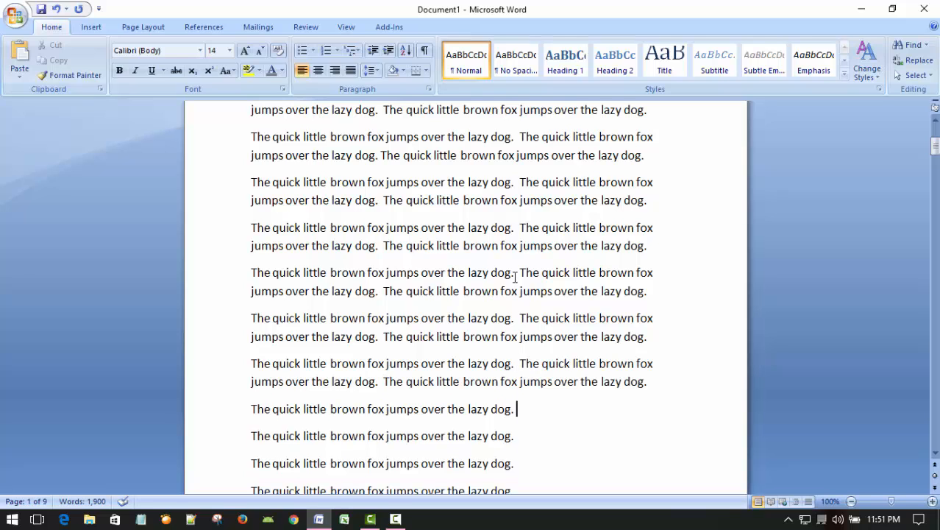
pyautogui.write('The quick little brown fox jumps over the lazy dog.')
pyautogui.scroll(-3, 444, 283)
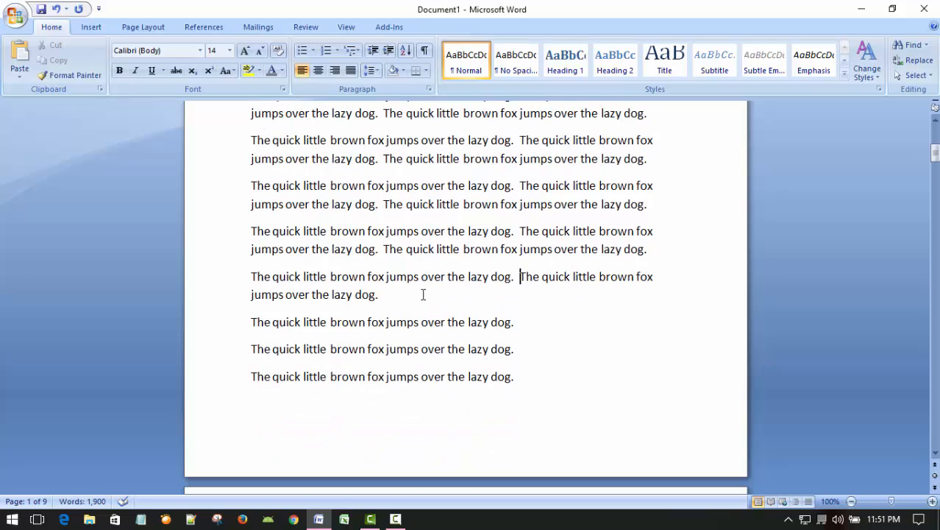
pyautogui.press('Down')
pyautogui.write('The quick little brown fox jumps over the lazy dog.')
pyautogui.press('Down')
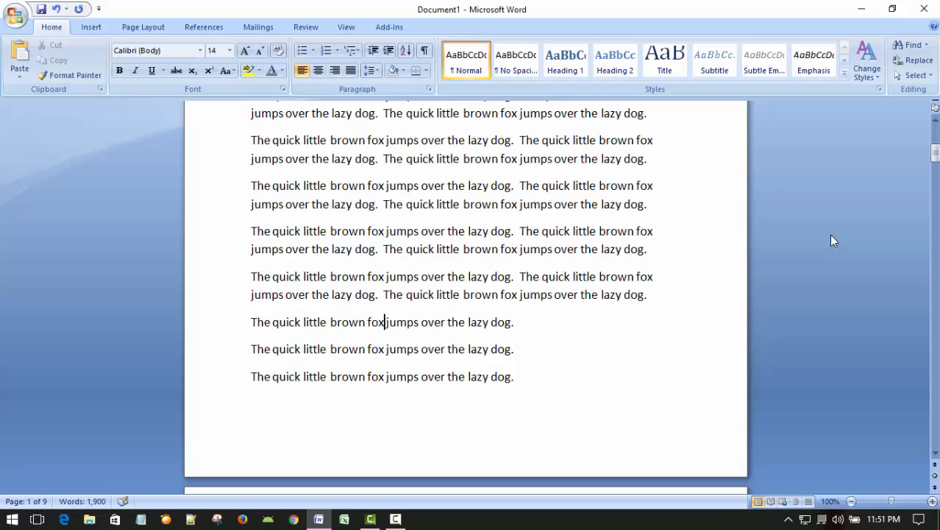
pyautogui.write('The quick little brown fox jumps over the lazy dog.')
pyautogui.write('The quick little brown fox jumps over the lazy dog.')
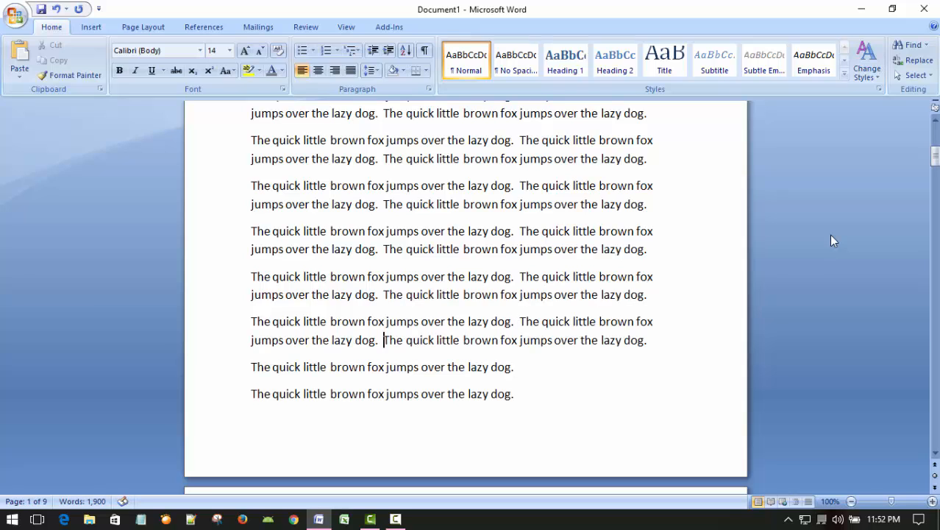
pyautogui.press('Down')
pyautogui.press('End')
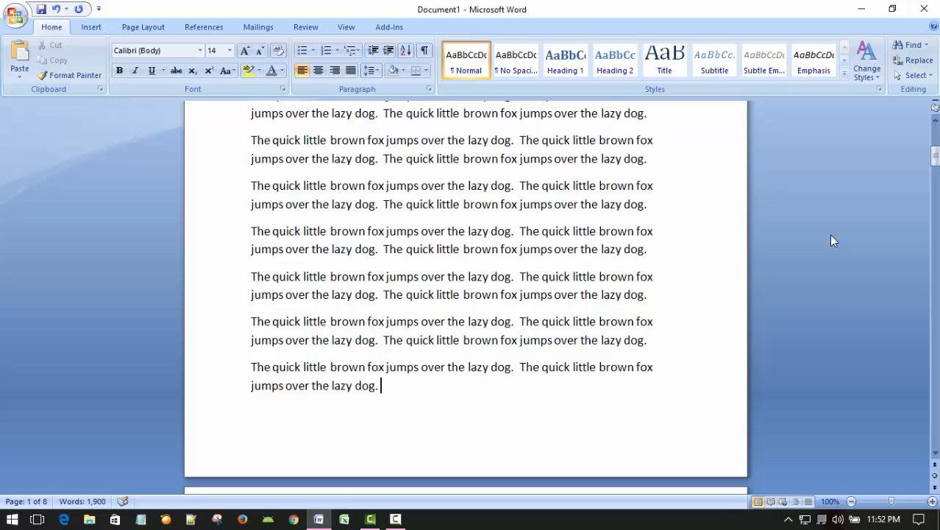
pyautogui.write('The quick little brown fox jumps over the lazy dog.')
# Step: Return to the document's start and split the whole text into two columns
pyautogui.scroll(9, 507, 217)
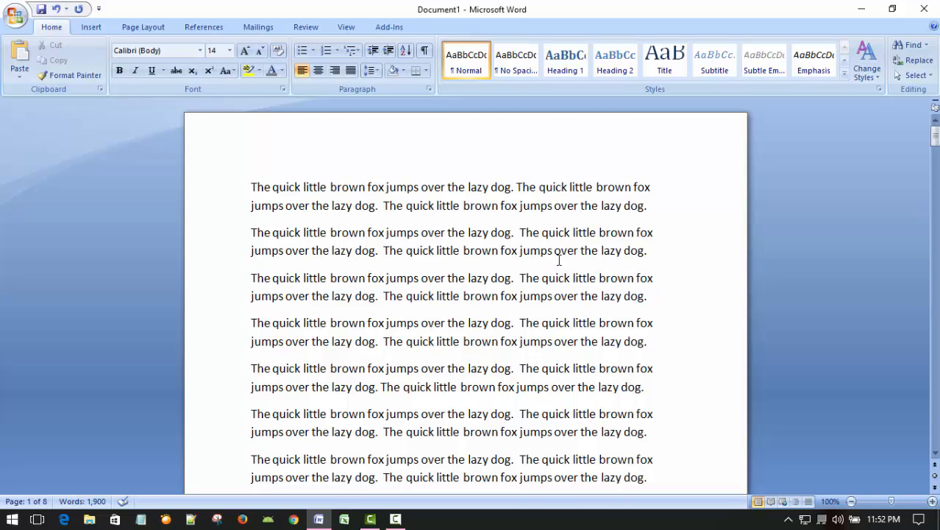
pyautogui.scroll(-2, 554, 268)
pyautogui.scroll(2, 550, 276)
pyautogui.scroll(-3, 511, 268)
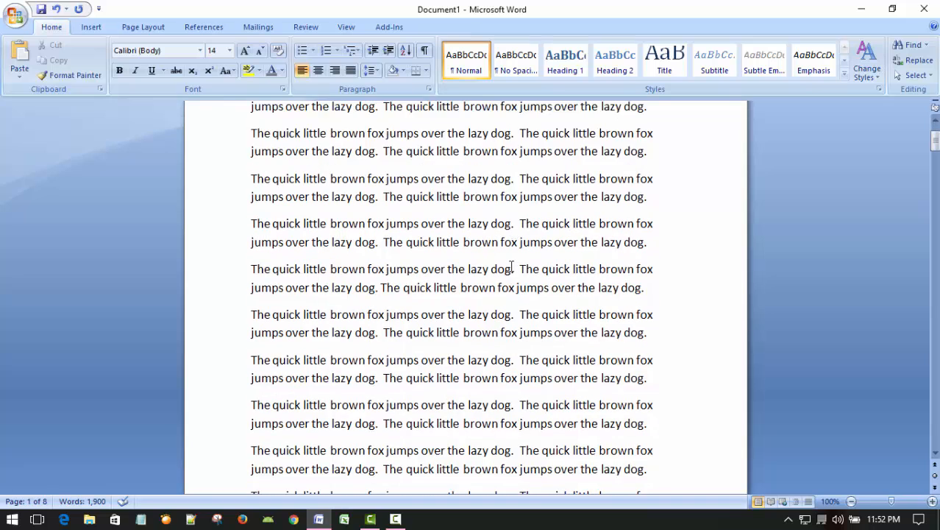
pyautogui.scroll(3, 511, 268)
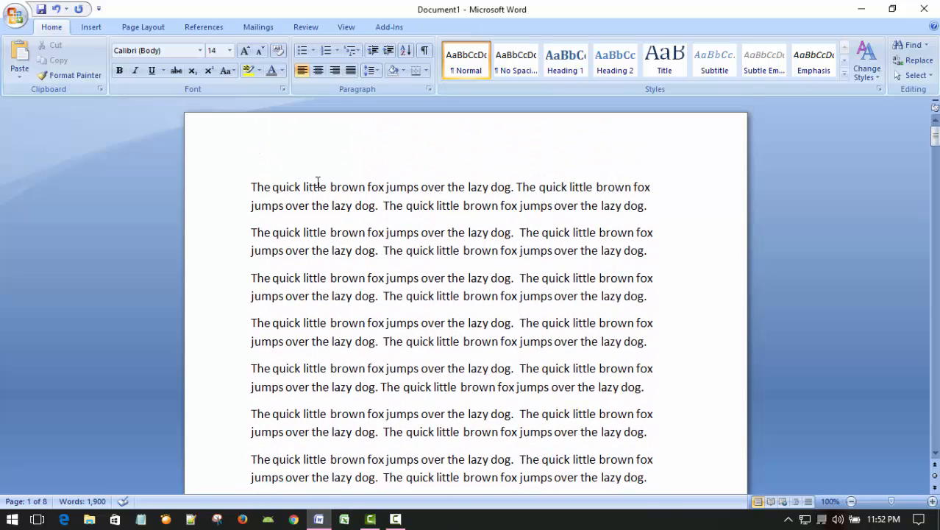
pyautogui.click(142, 27)
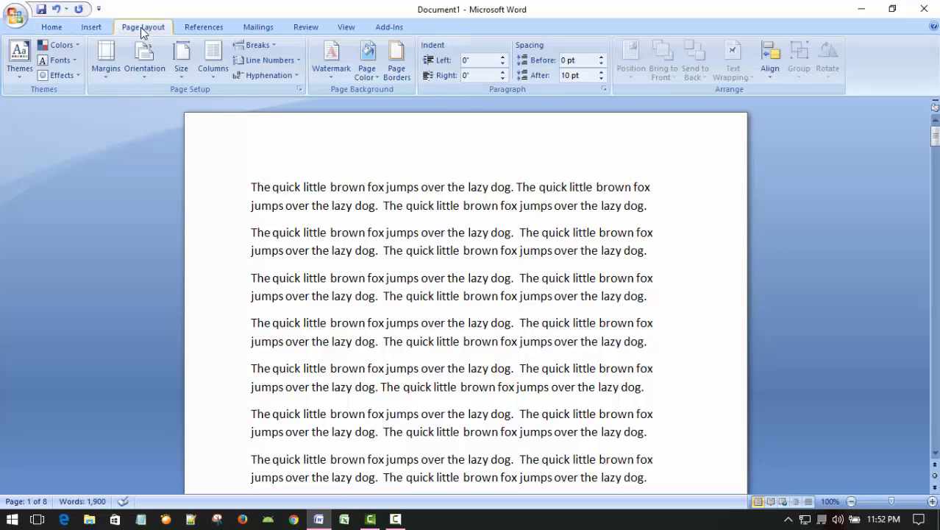
pyautogui.click(214, 66)
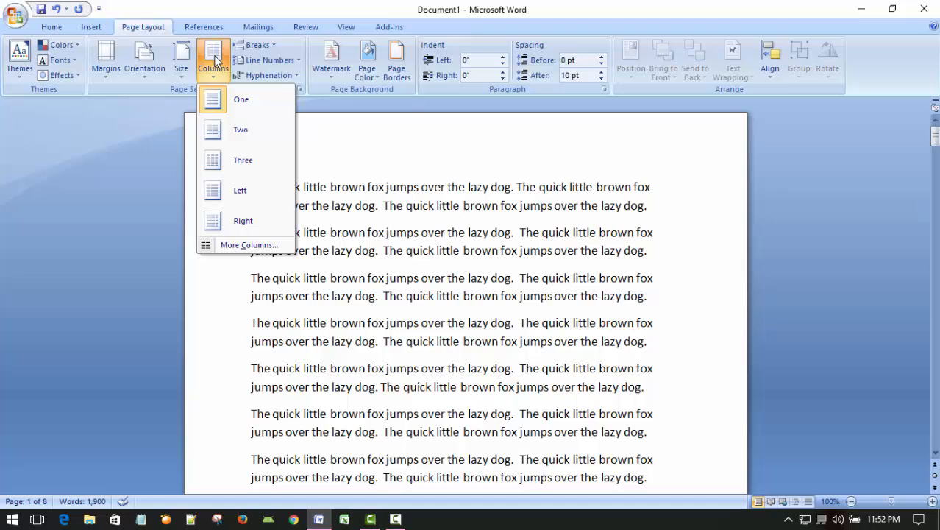
pyautogui.click(215, 138)
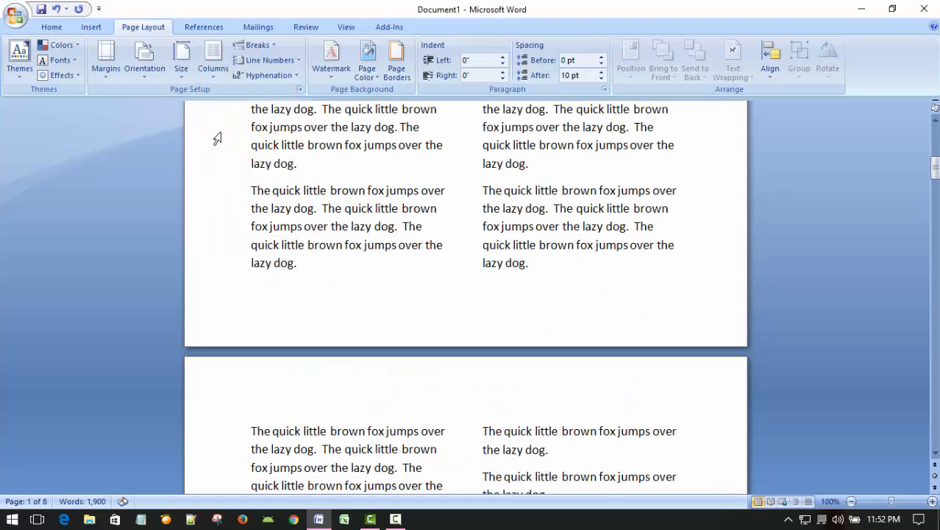
# Step: Examine how the text flows through the two columns across the document's pages
pyautogui.scroll(3, 741, 244)
pyautogui.scroll(3, 628, 257)
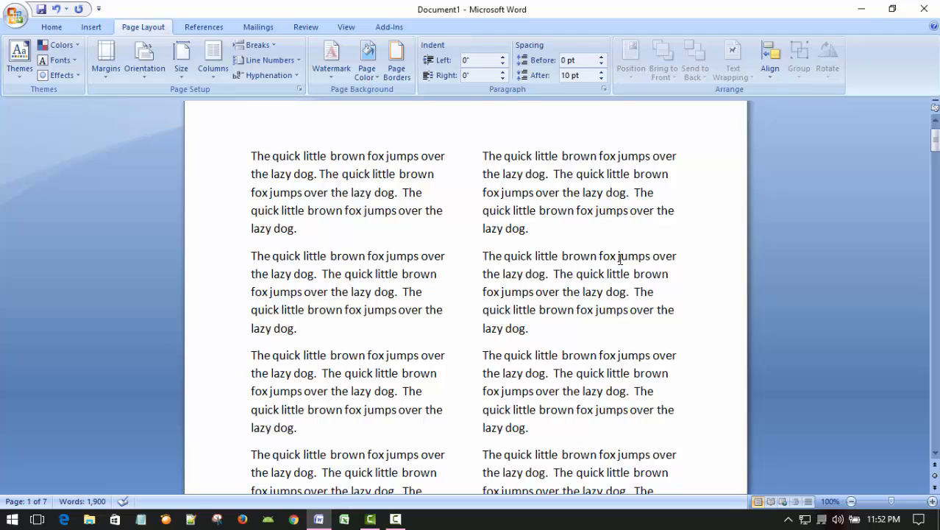
pyautogui.scroll(1, 585, 263)
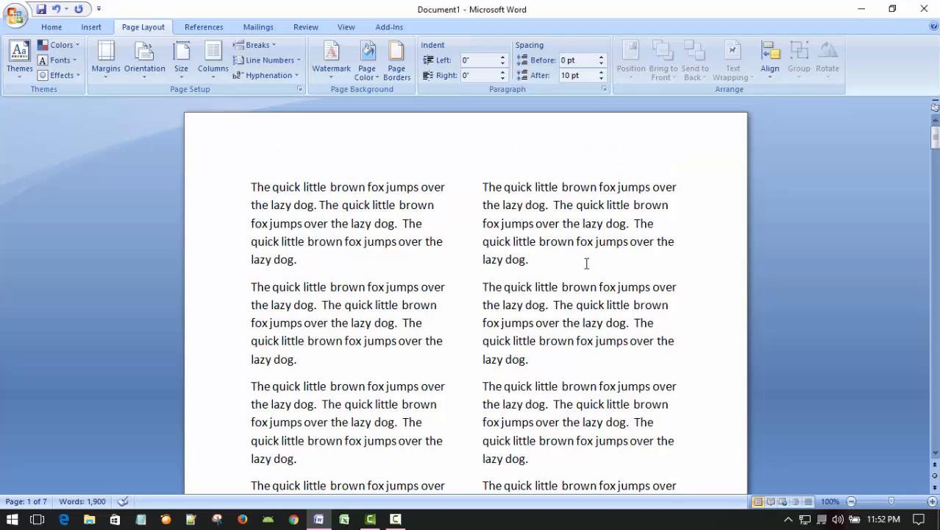
pyautogui.scroll(-20, 579, 267)
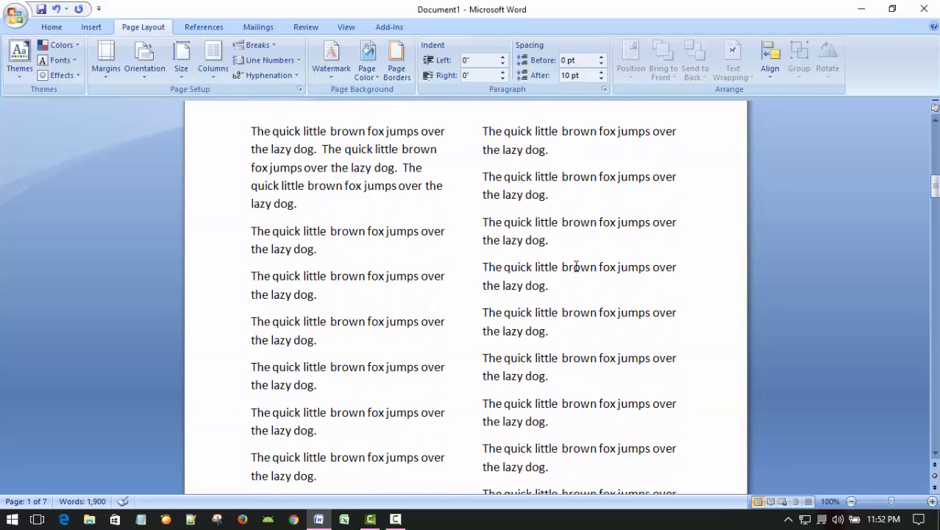
pyautogui.scroll(-20, 574, 266)
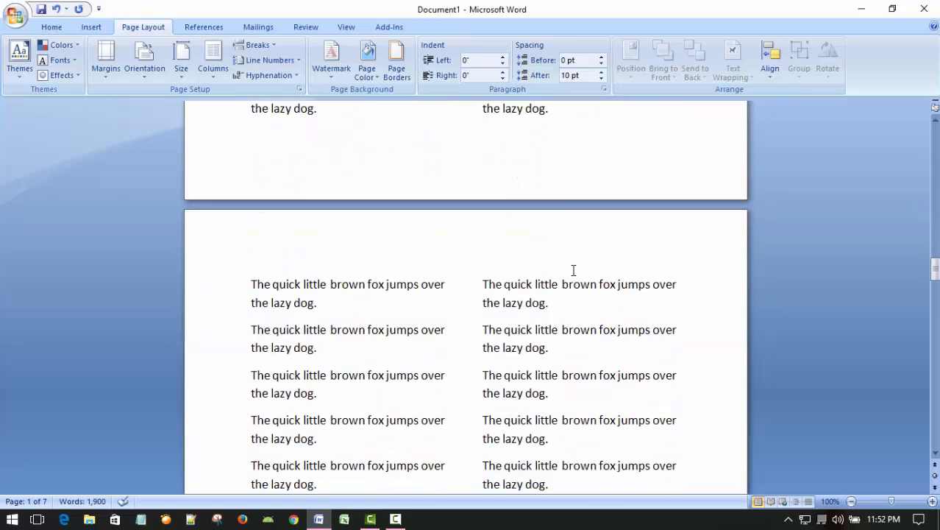
pyautogui.scroll(-20, 573, 270)
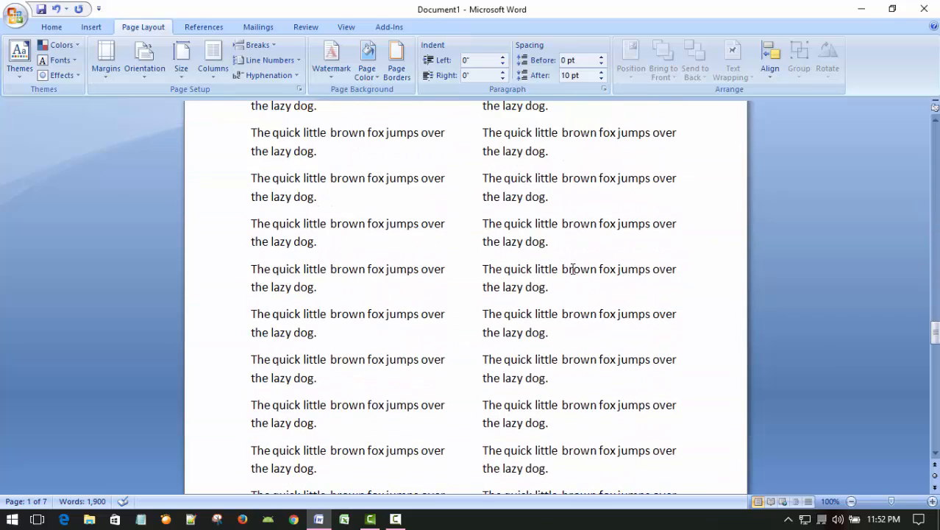
pyautogui.scroll(20, 573, 271)
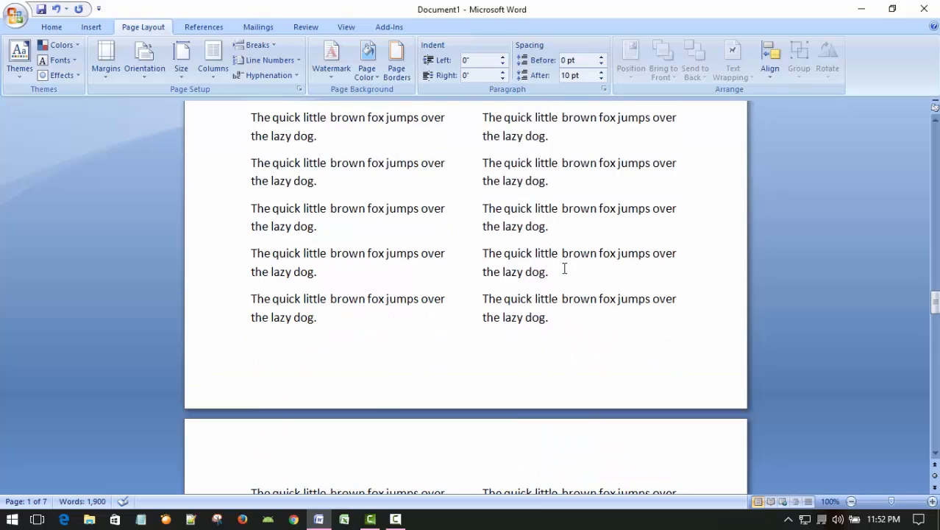
pyautogui.scroll(15, 563, 268)
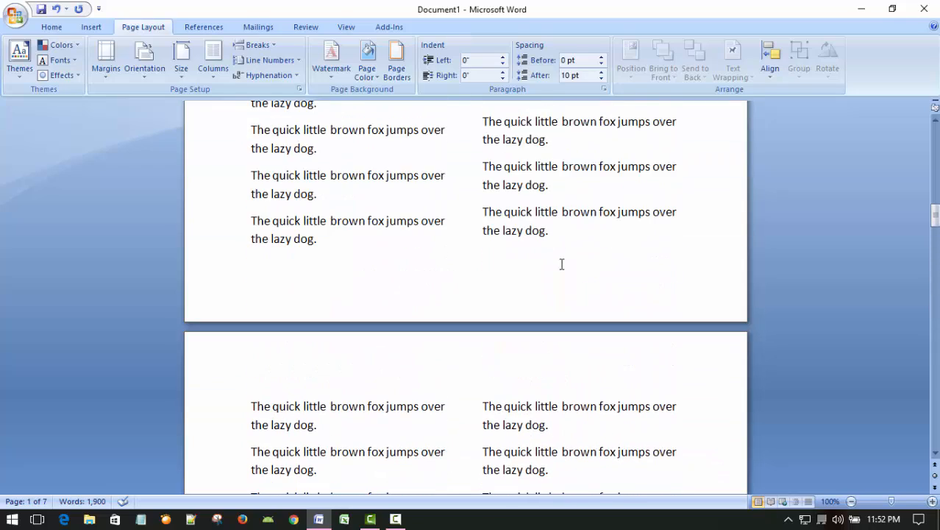
pyautogui.scroll(20, 562, 264)
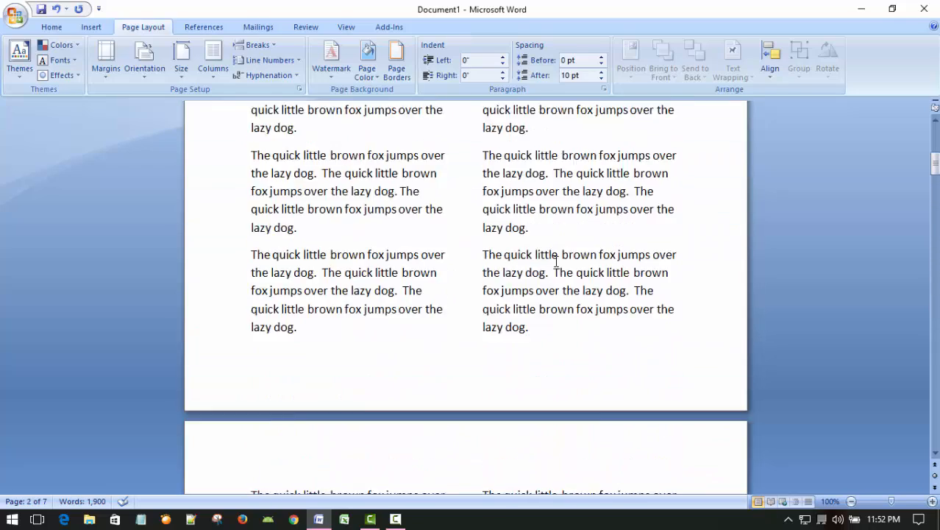
pyautogui.scroll(5, 556, 261)
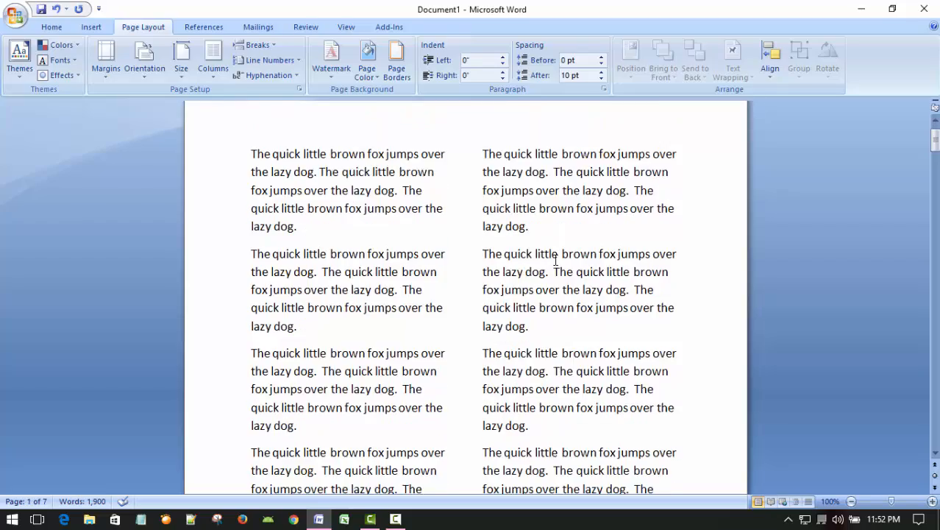
pyautogui.scroll(-10, 555, 259)
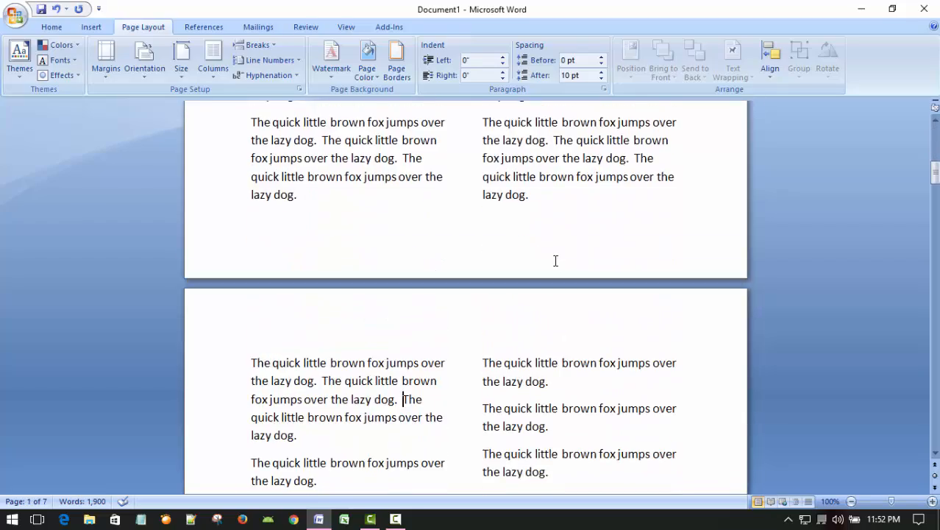
pyautogui.scroll(10, 554, 257)
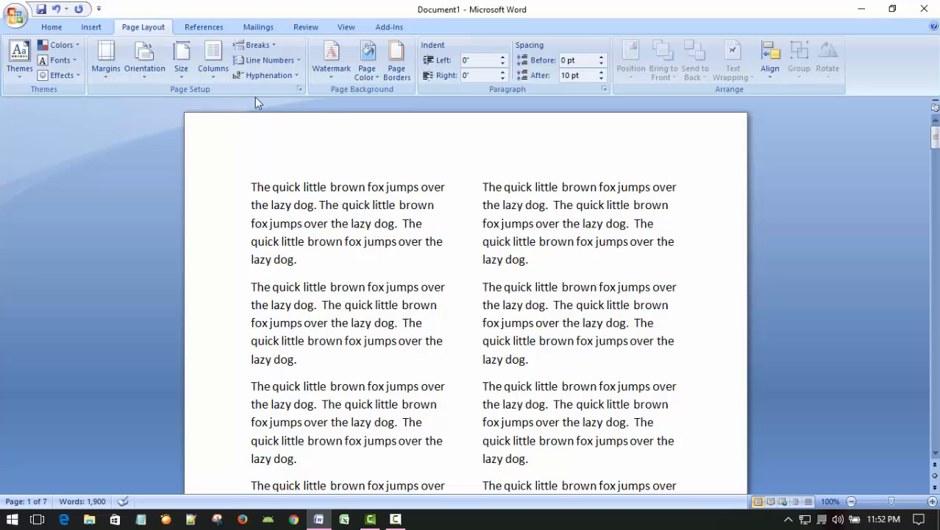
# Step: Set the document's text back to one column and check the page layout
pyautogui.click(213, 68)
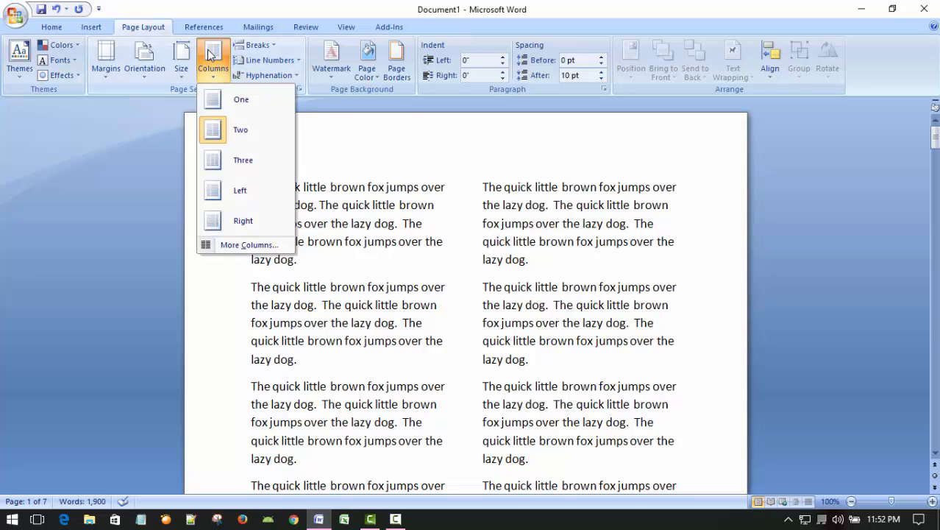
pyautogui.click(241, 99)
pyautogui.scroll(-6, 524, 286)
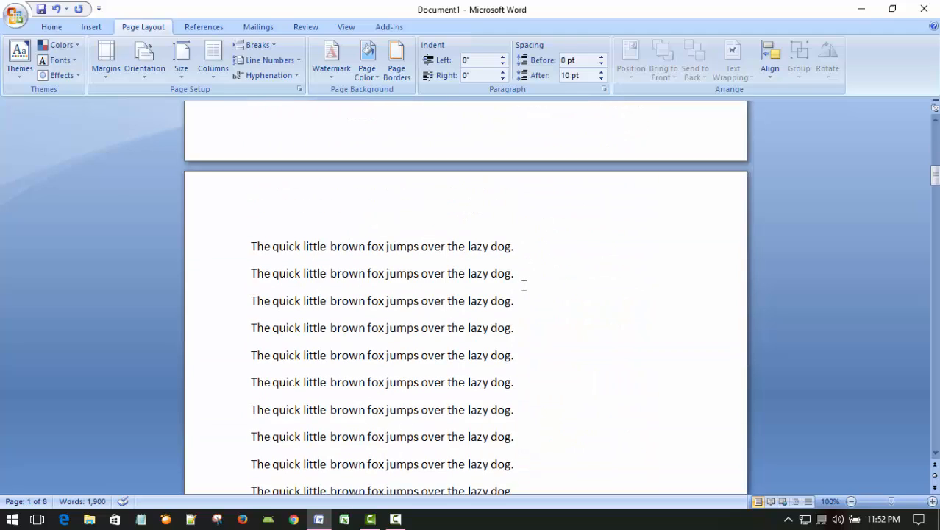
pyautogui.scroll(4, 524, 286)
pyautogui.scroll(-8, 524, 285)
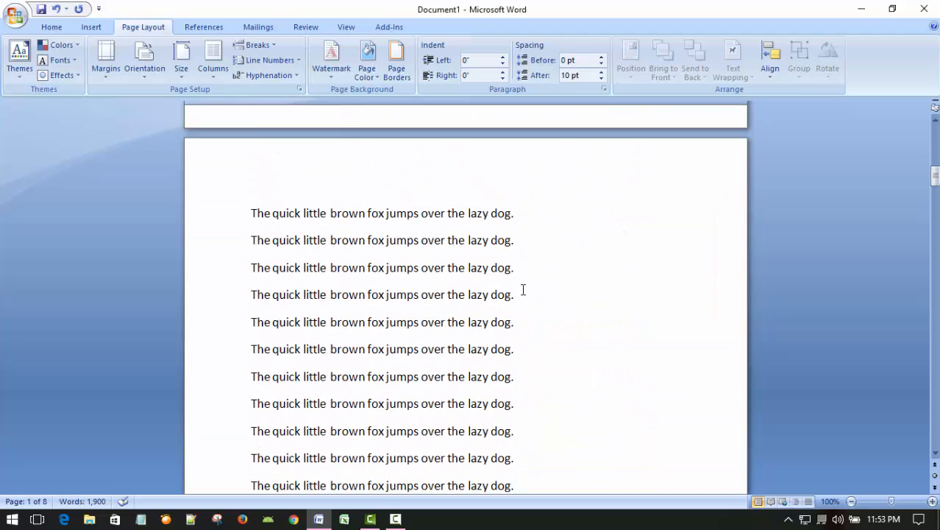
# Step: Return to the document's start and reapply the two-column layout to the text
pyautogui.scroll(8, 523, 289)
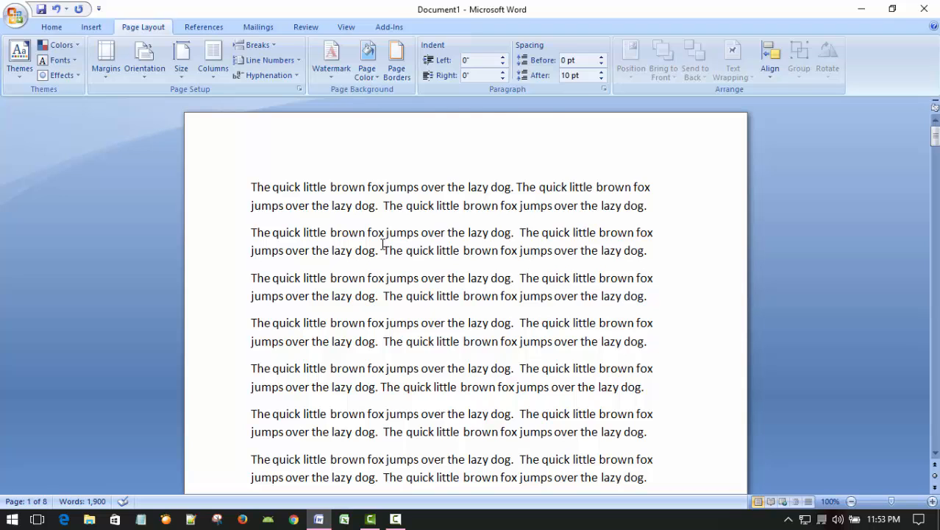
pyautogui.click(213, 73)
pyautogui.click(241, 130)
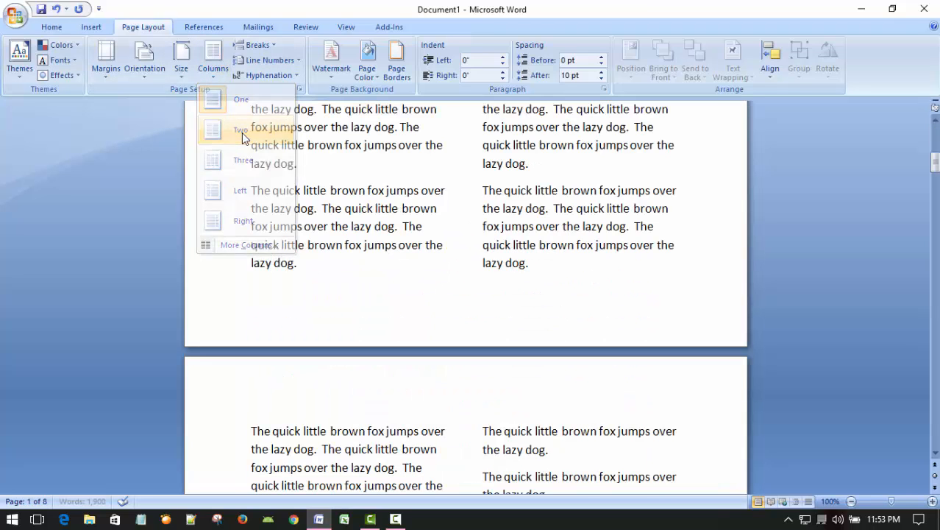
# Step: Return to the document's start and split the whole text into three columns
pyautogui.scroll(-5, 662, 334)
pyautogui.scroll(10, 657, 335)
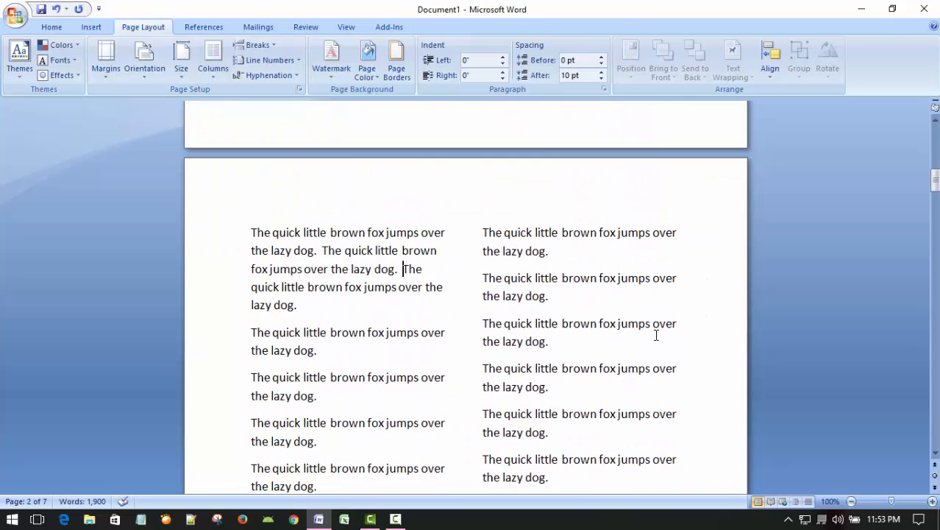
pyautogui.scroll(3, 655, 335)
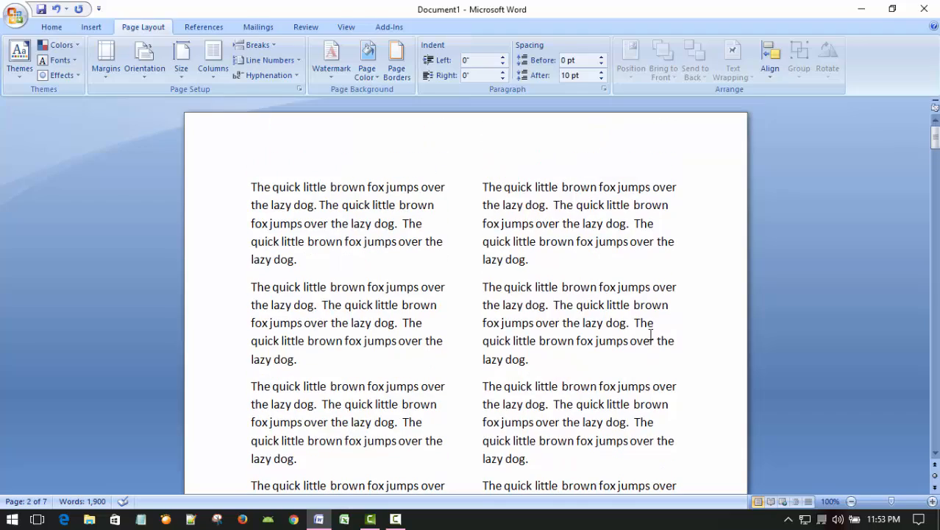
pyautogui.click(212, 59)
pyautogui.click(224, 164)
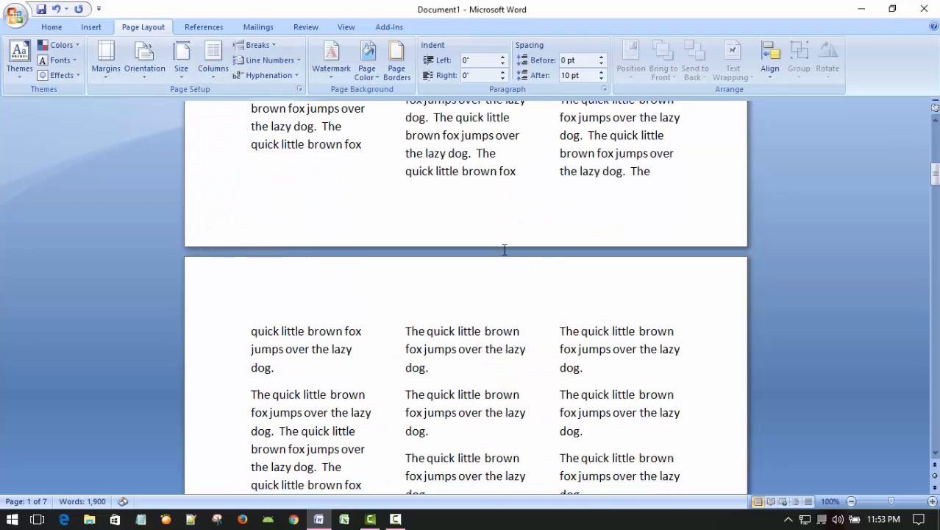
# Step: Examine how the text flows through the three columns across the document's pages
pyautogui.scroll(5, 530, 277)
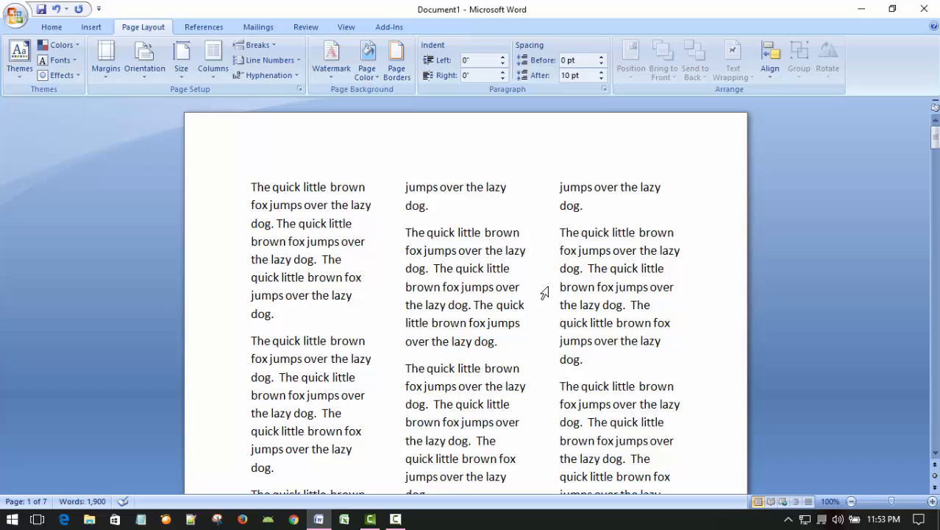
pyautogui.scroll(-10, 544, 287)
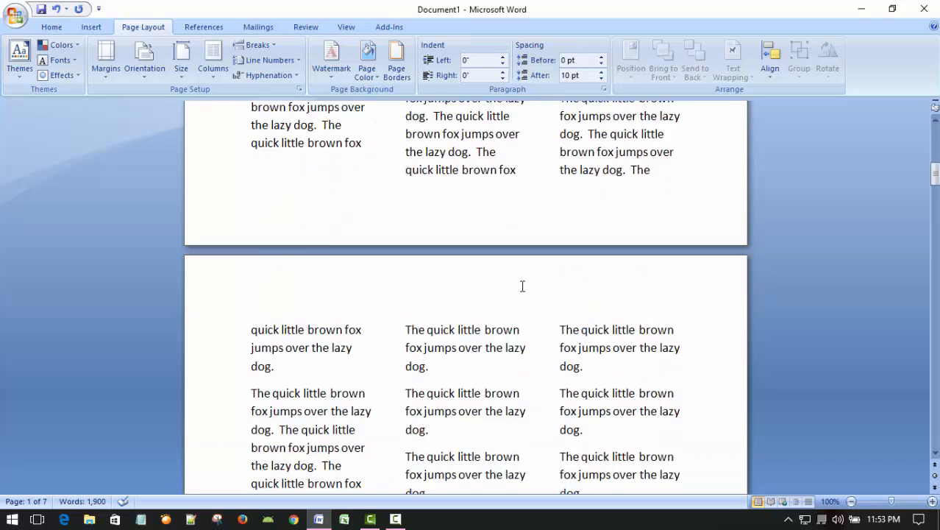
pyautogui.scroll(-10, 515, 288)
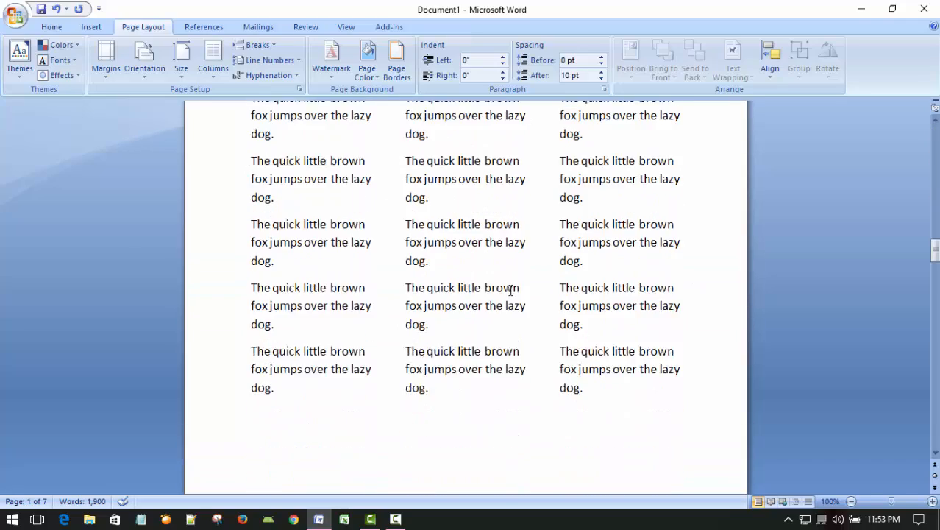
pyautogui.scroll(10, 508, 289)
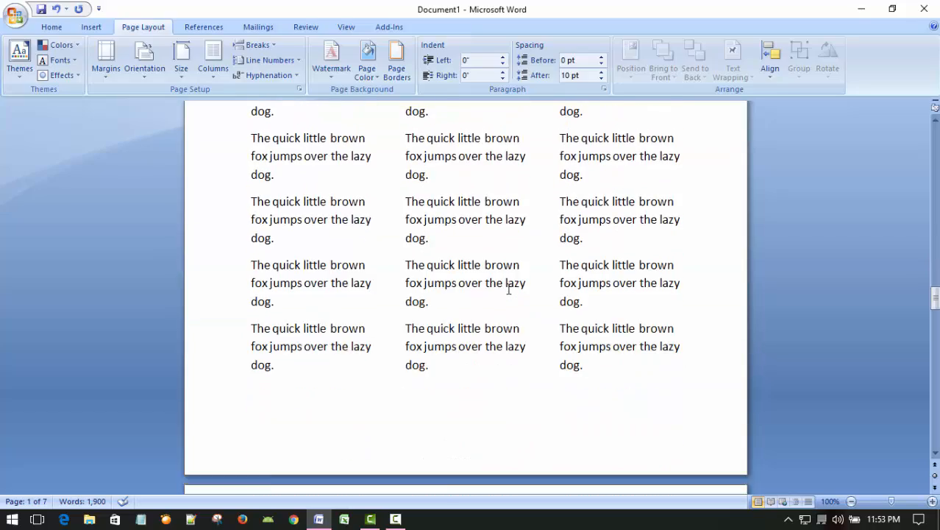
pyautogui.scroll(10, 508, 288)
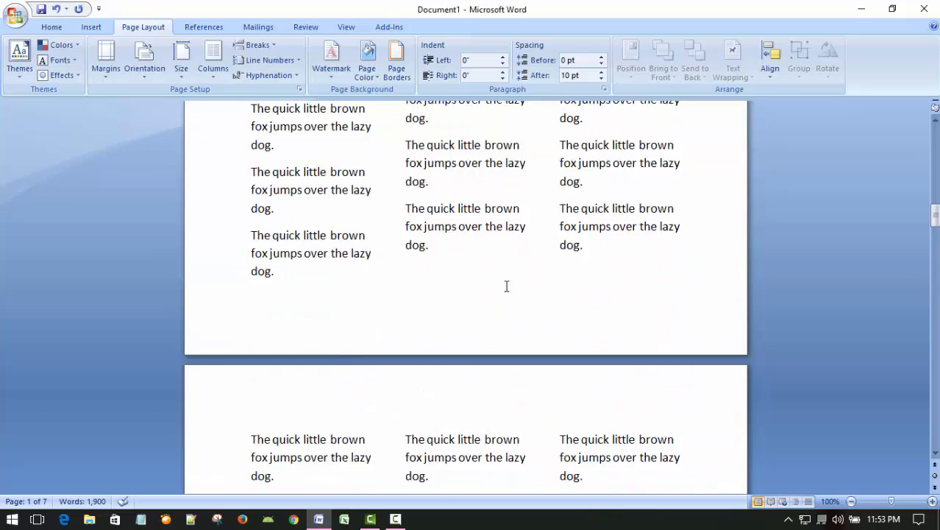
pyautogui.scroll(10, 505, 286)
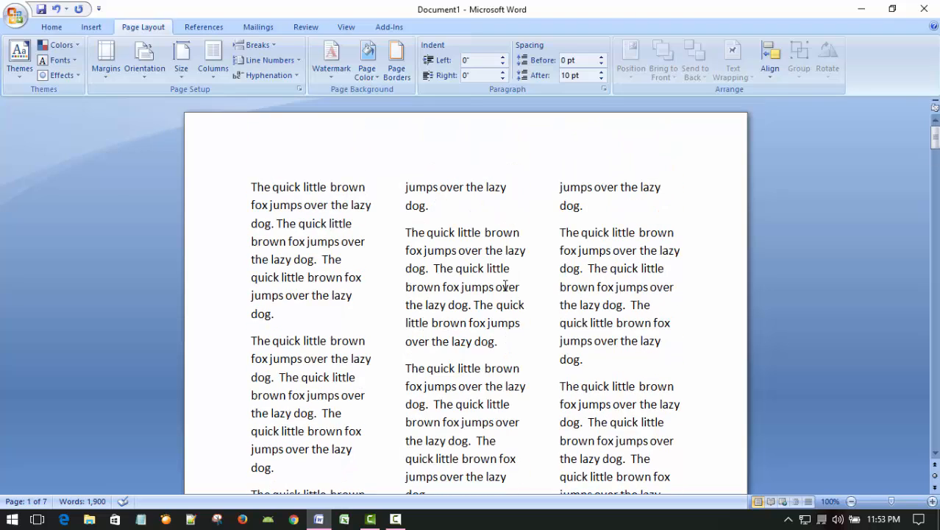
pyautogui.scroll(-3, 469, 310)
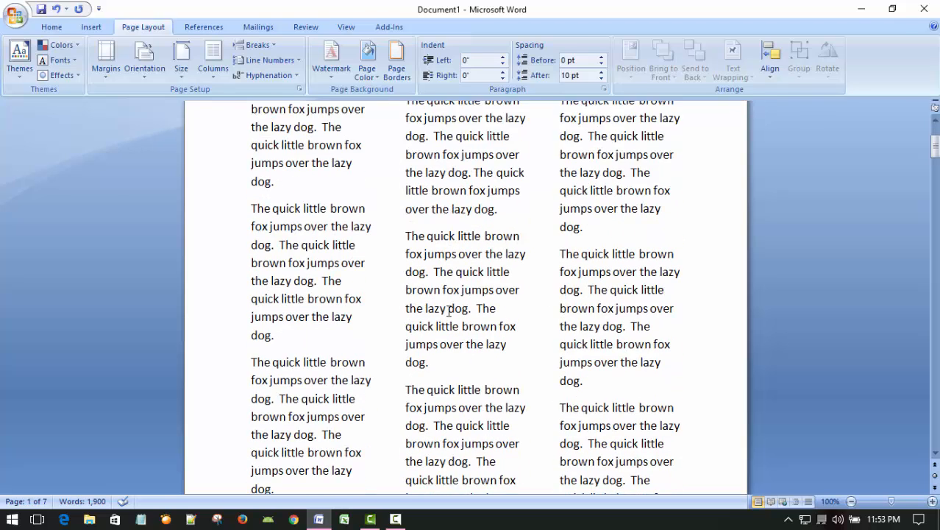
pyautogui.scroll(3, 447, 310)
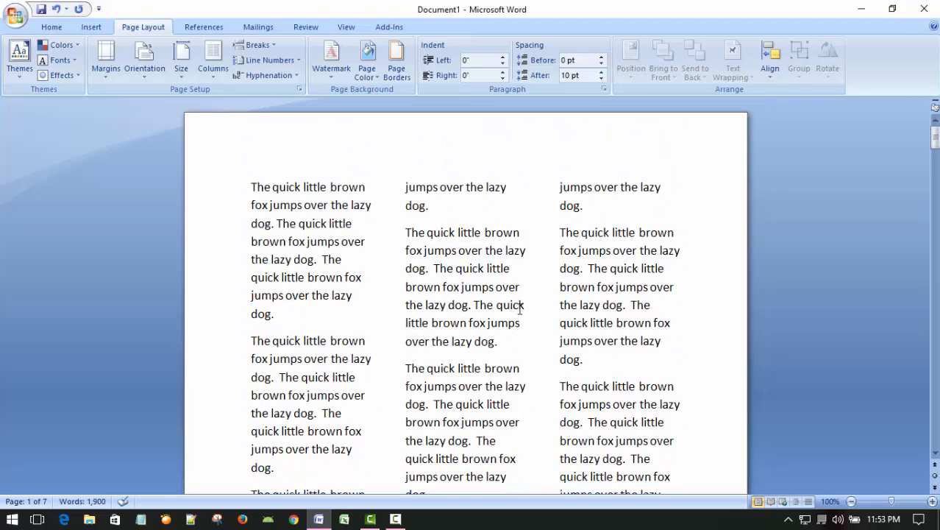
pyautogui.scroll(-3, 518, 309)
pyautogui.scroll(3, 517, 310)
pyautogui.scroll(-20, 610, 283)
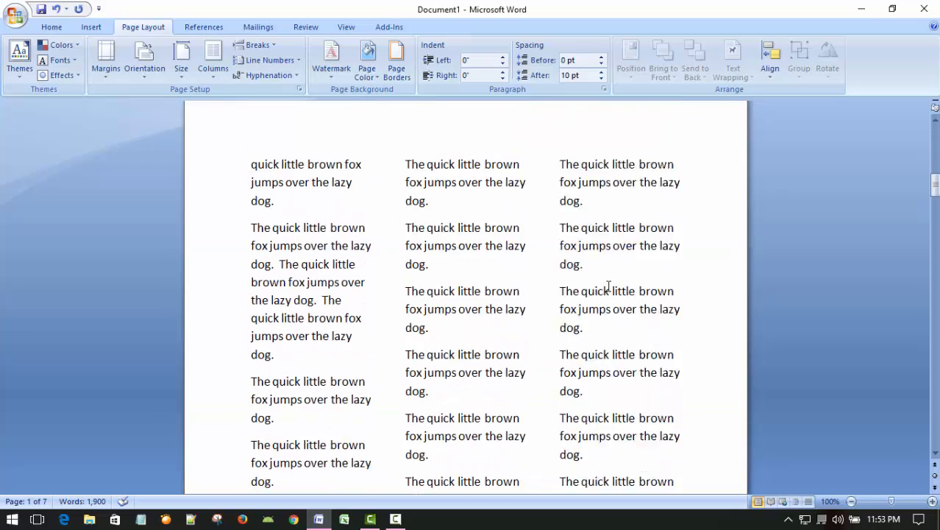
pyautogui.scroll(-10, 607, 287)
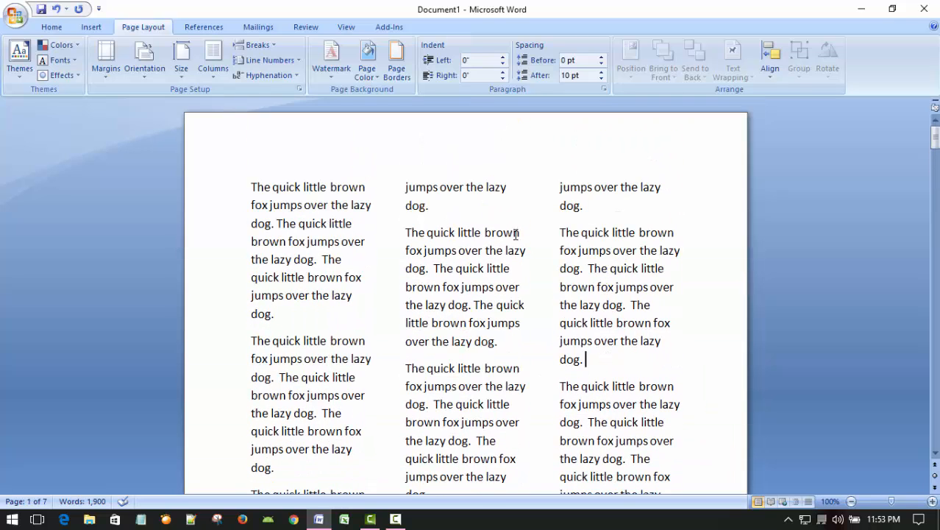
# Step: Apply the Left column preset to the document and check the layout across its pages
pyautogui.click(210, 66)
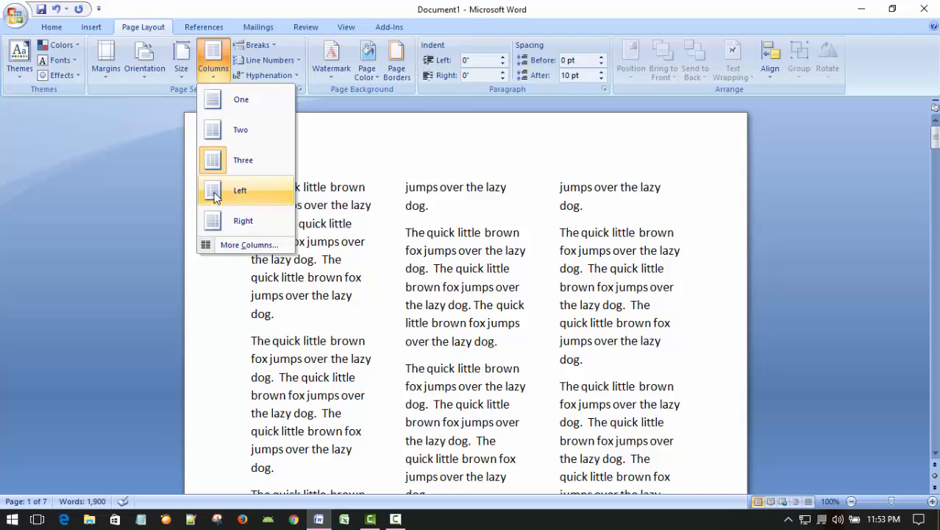
pyautogui.click(215, 195)
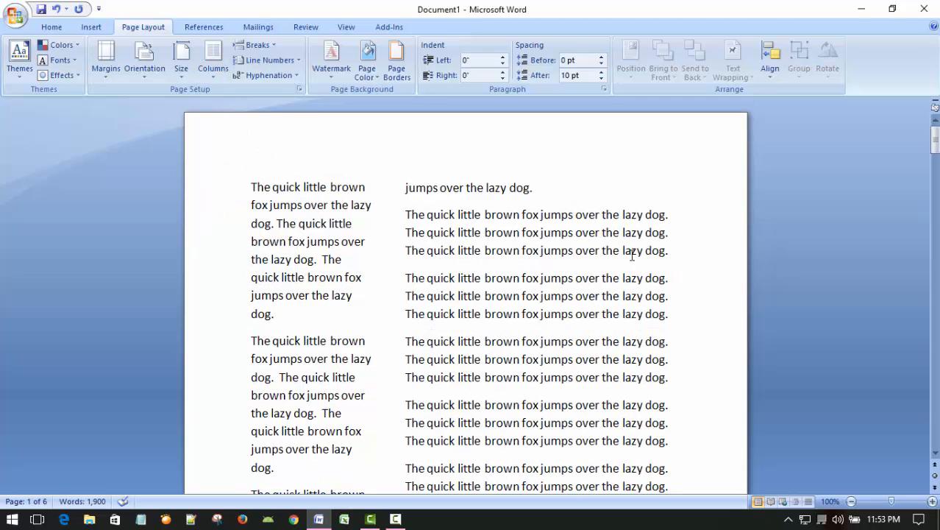
pyautogui.scroll(-10, 630, 266)
pyautogui.scroll(10, 627, 266)
pyautogui.scroll(-5, 316, 254)
pyautogui.scroll(5, 315, 265)
pyautogui.scroll(-10, 299, 199)
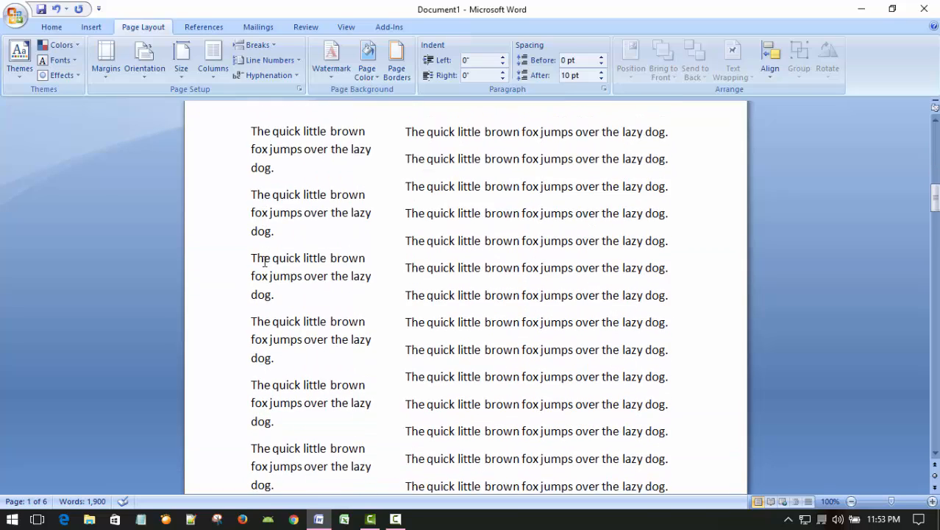
pyautogui.scroll(-10, 265, 261)
pyautogui.scroll(4, 263, 260)
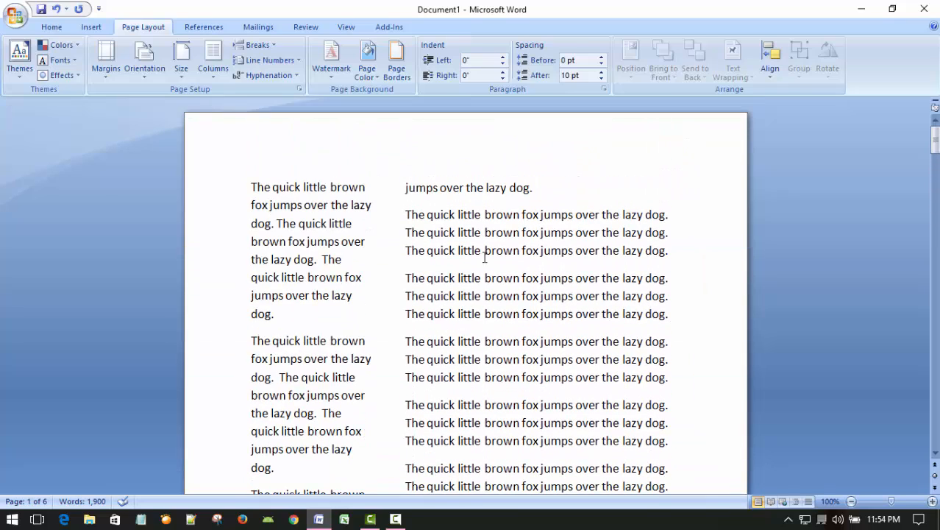
# Step: Change the document's column layout to the Right preset
pyautogui.click(215, 57)
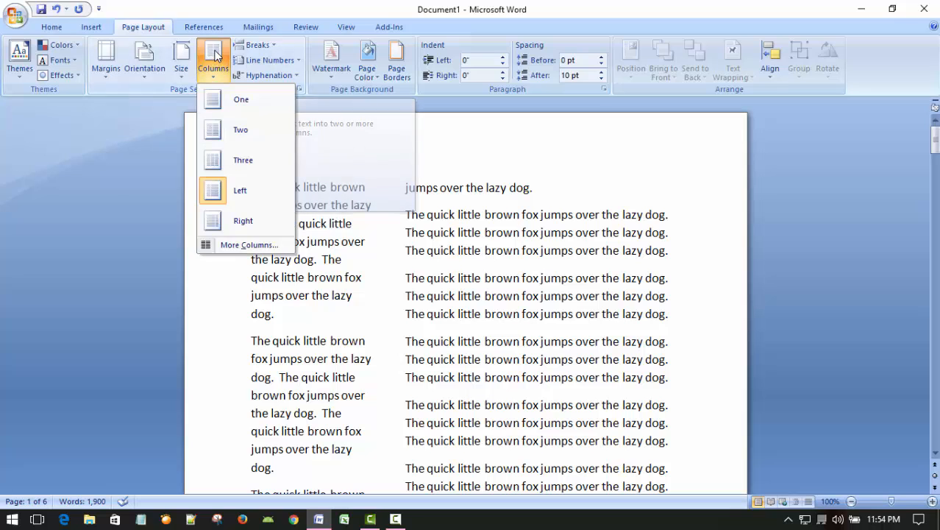
pyautogui.click(219, 223)
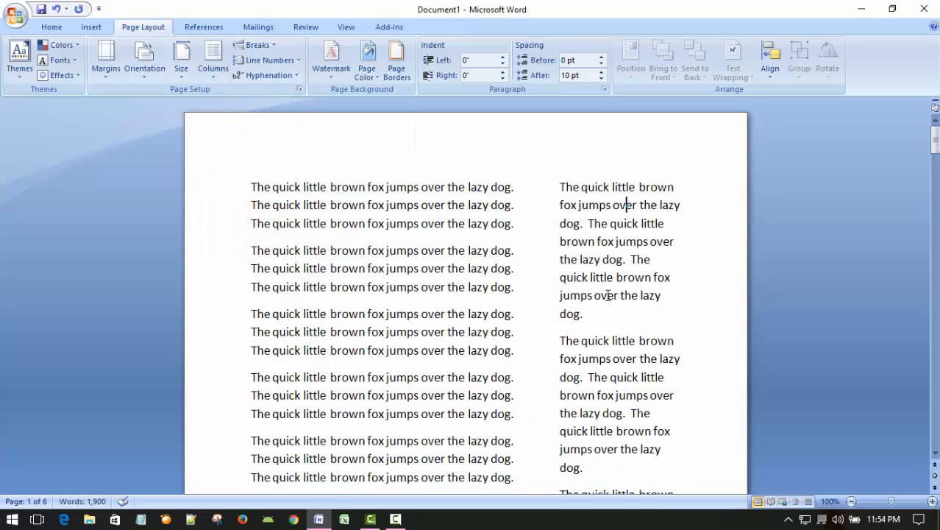
# Step: Examine how the text flows through the wide and narrow columns on the document's pages
pyautogui.scroll(-8, 606, 292)
pyautogui.scroll(8, 605, 294)
pyautogui.scroll(-4, 354, 271)
pyautogui.scroll(4, 357, 270)
pyautogui.scroll(-15, 357, 292)
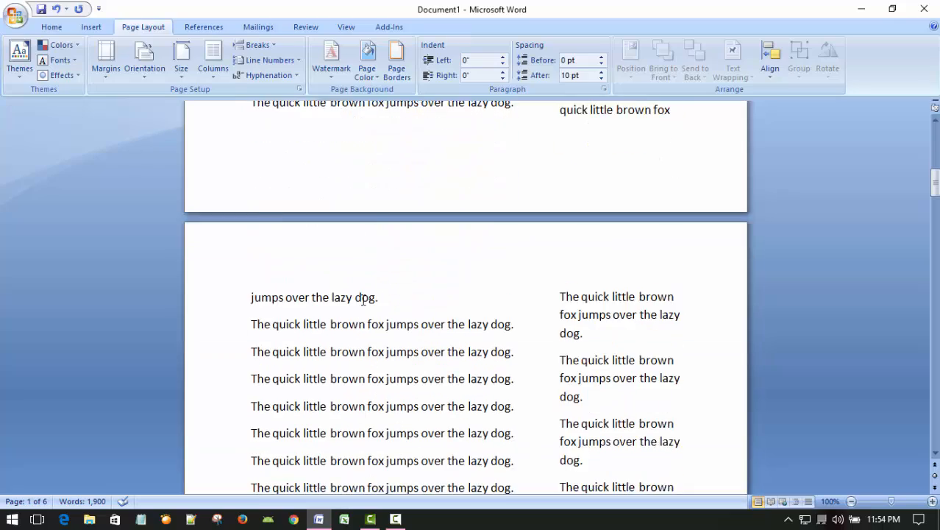
pyautogui.scroll(-12, 361, 302)
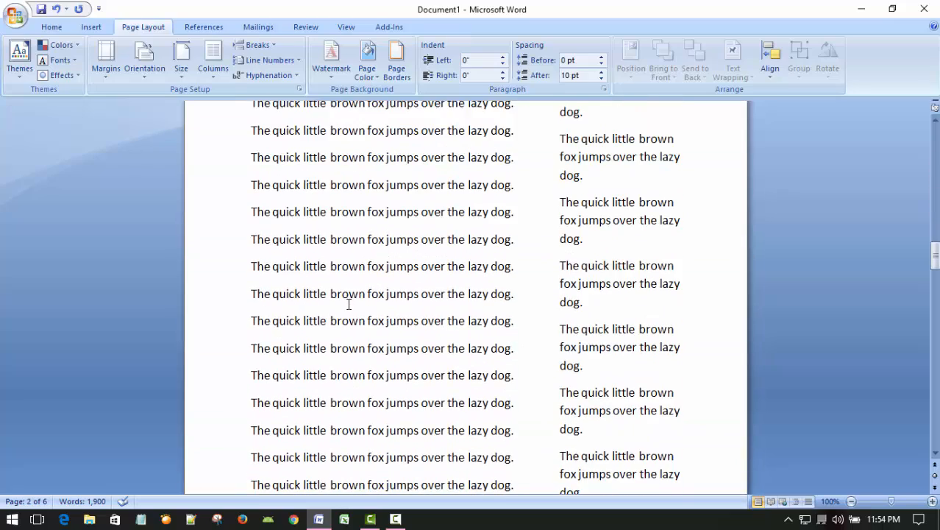
pyautogui.scroll(6, 349, 302)
pyautogui.scroll(-5, 350, 299)
pyautogui.scroll(-4, 350, 299)
pyautogui.scroll(3, 350, 300)
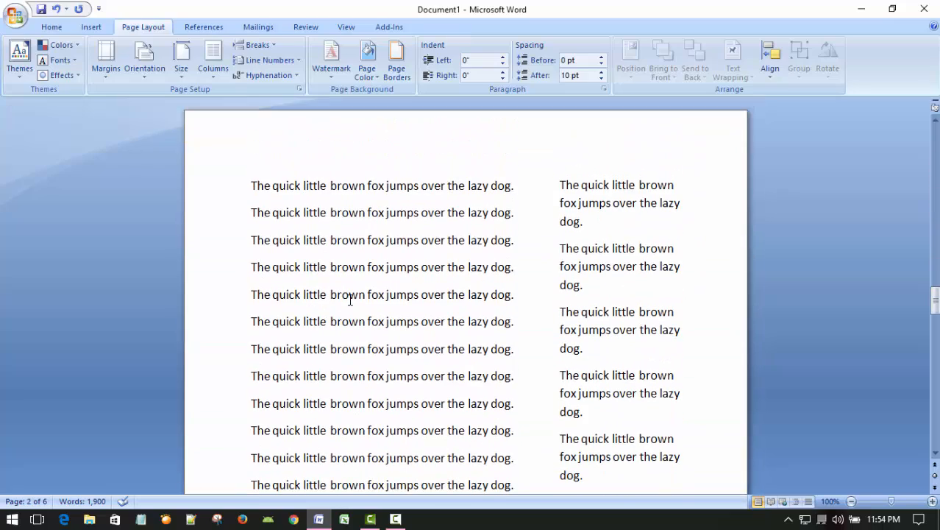
pyautogui.scroll(20, 351, 300)
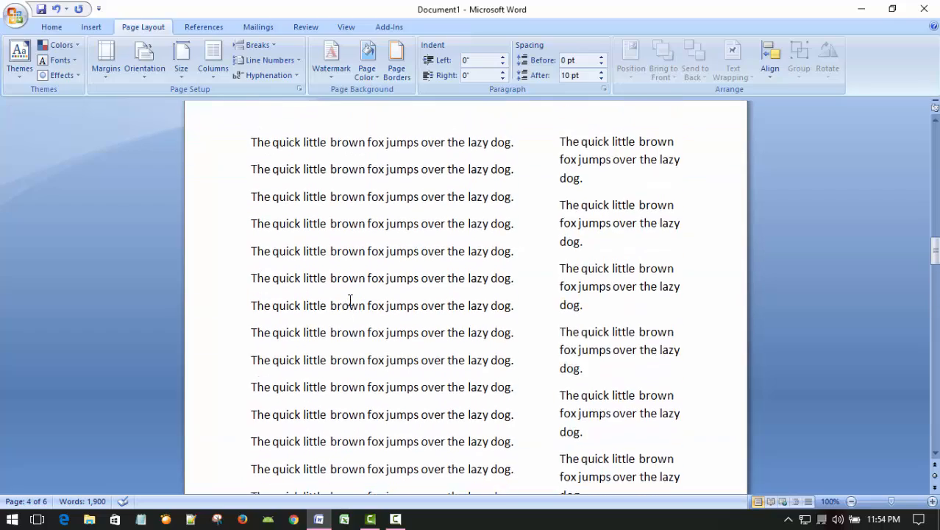
pyautogui.scroll(20, 501, 338)
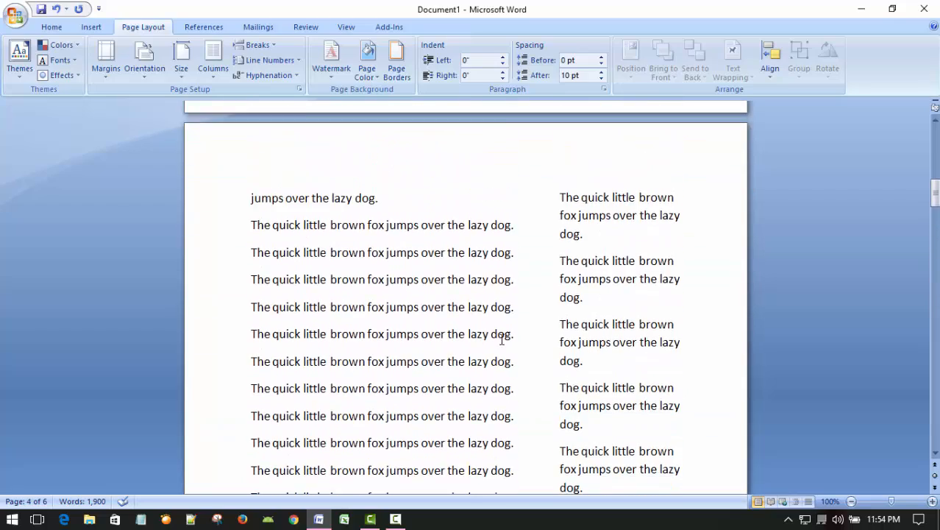
pyautogui.scroll(10, 502, 338)
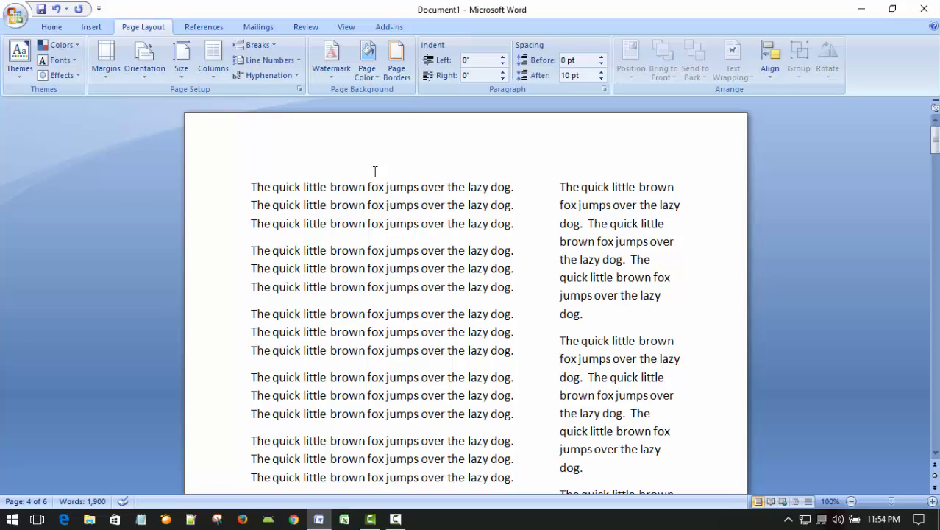
# Step: Set the spacing between the two columns to 0.2" for the whole document and check the narrower gap
pyautogui.click(213, 63)
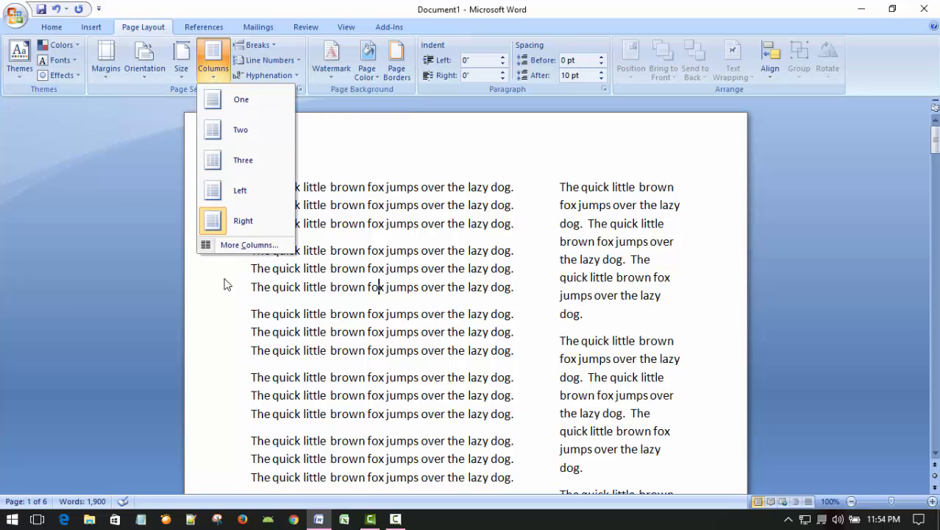
pyautogui.click(726, 256)
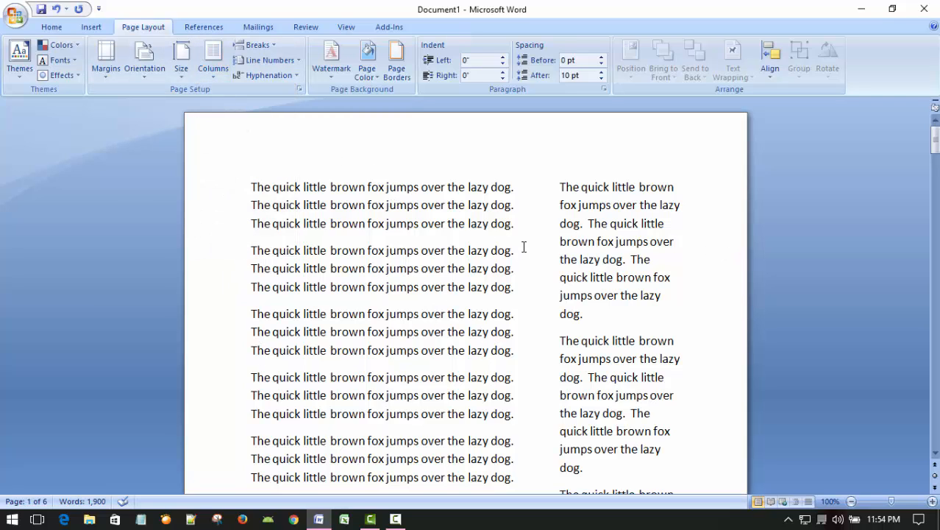
pyautogui.click(521, 206)
pyautogui.click(214, 62)
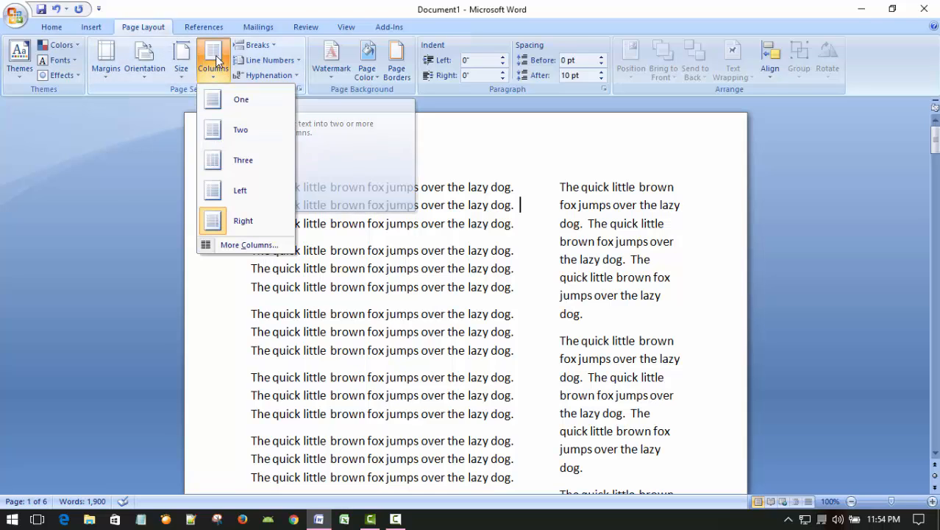
pyautogui.click(246, 245)
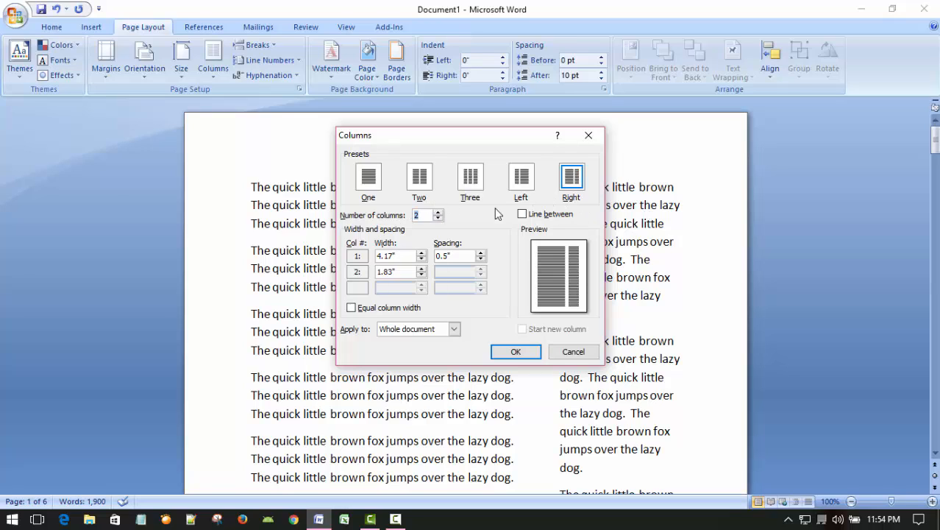
pyautogui.click(482, 253)
pyautogui.click(482, 253)
pyautogui.click(481, 259)
pyautogui.click(481, 259)
pyautogui.click(481, 259)
pyautogui.click(481, 259)
pyautogui.click(481, 259)
pyautogui.click(482, 259)
pyautogui.click(516, 351)
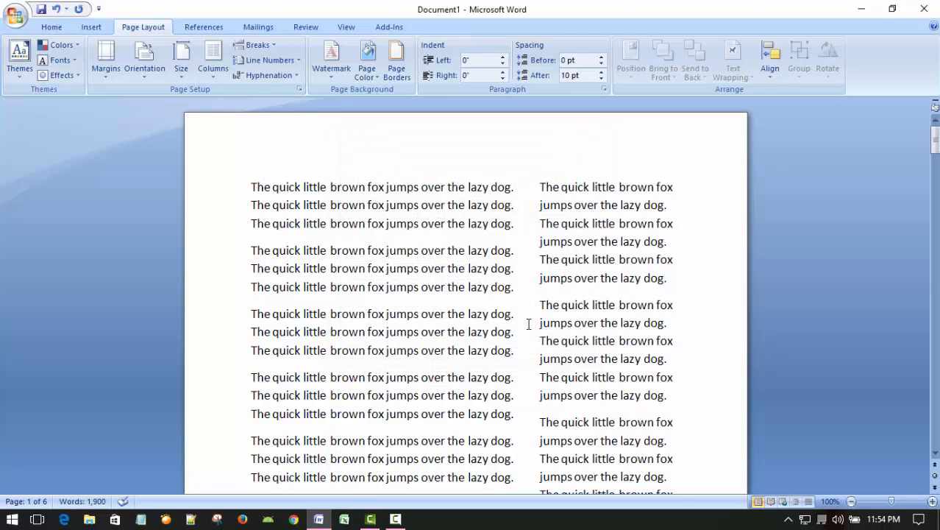
pyautogui.scroll(-5, 504, 321)
pyautogui.scroll(5, 493, 309)
# Step: Widen the spacing between the two columns to 1.3" for the whole document and check the page layout
pyautogui.click(529, 209)
pyautogui.click(213, 65)
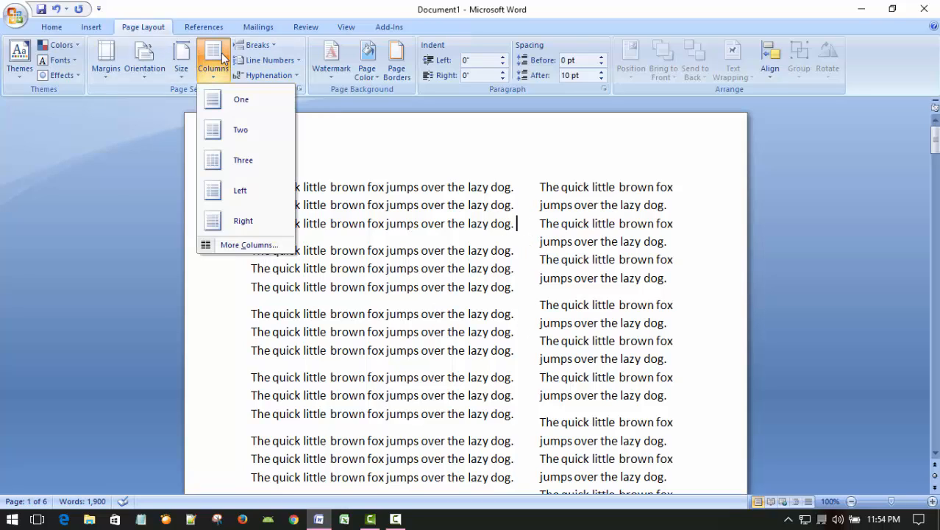
pyautogui.click(234, 250)
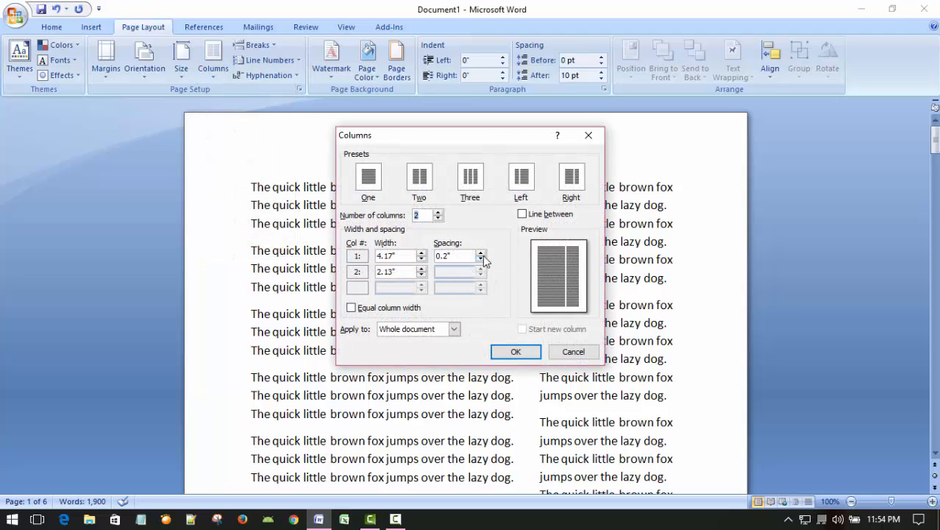
pyautogui.moveTo(482, 256); pyautogui.dragTo(482, 256)
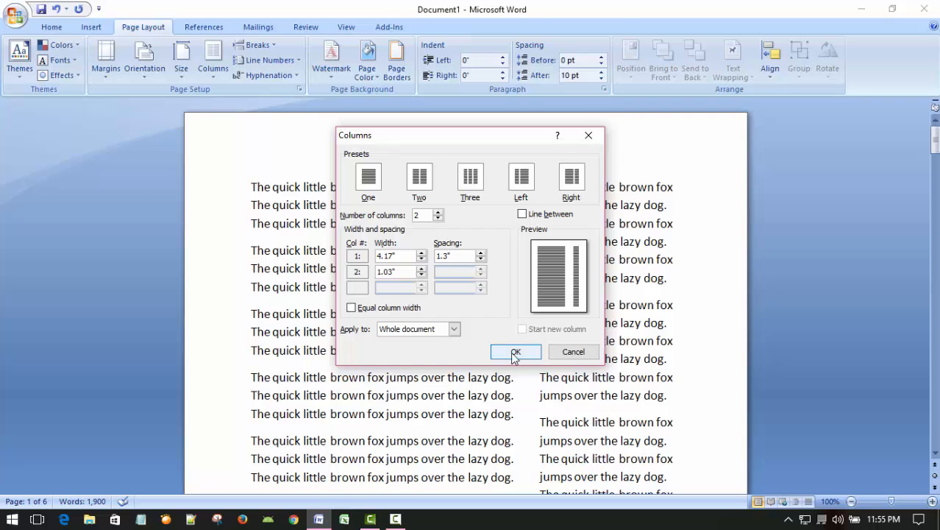
pyautogui.click(516, 352)
pyautogui.scroll(-3, 582, 339)
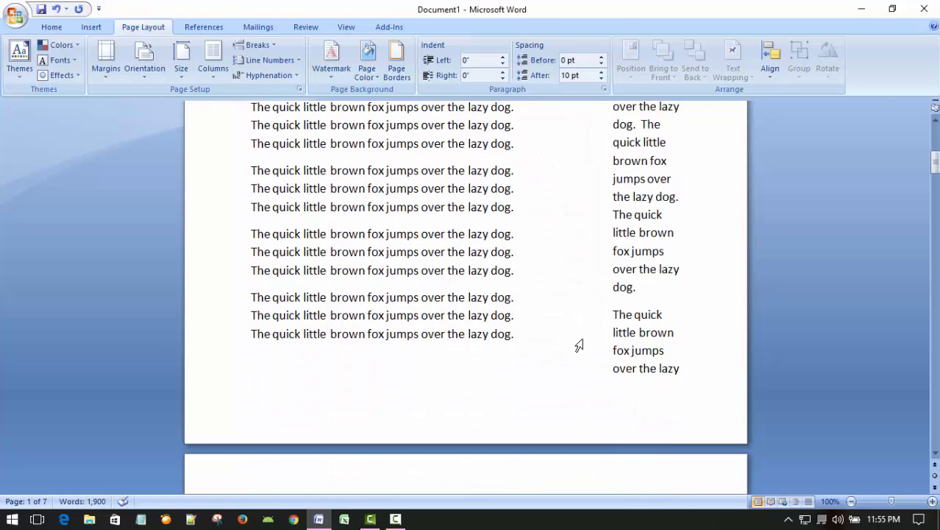
pyautogui.scroll(3, 571, 343)
pyautogui.click(568, 225)
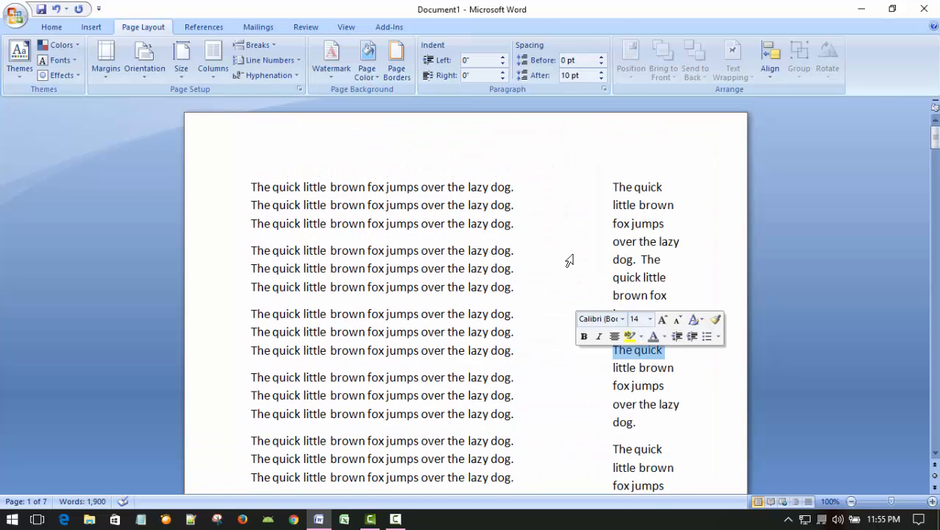
# Step: Set the spacing between the two columns to 0.5" for the whole document
pyautogui.click(558, 287)
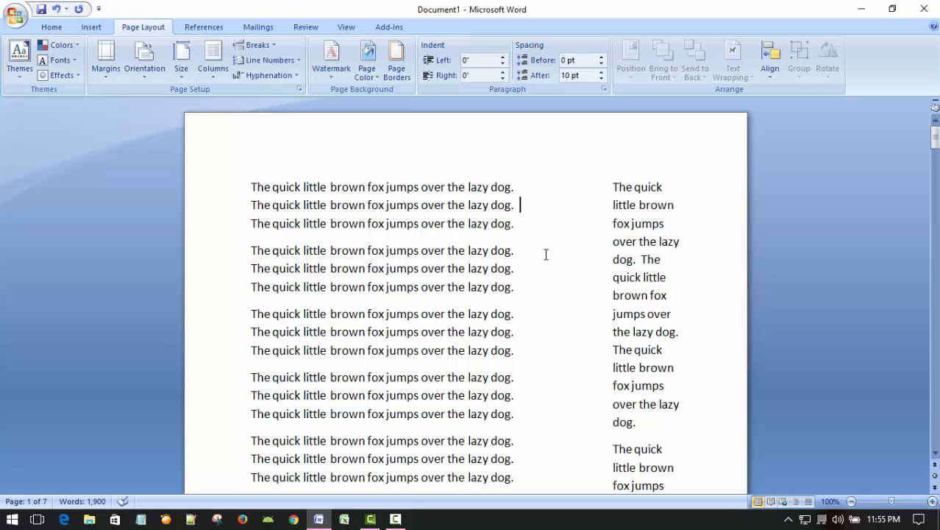
pyautogui.click(552, 350)
pyautogui.click(213, 56)
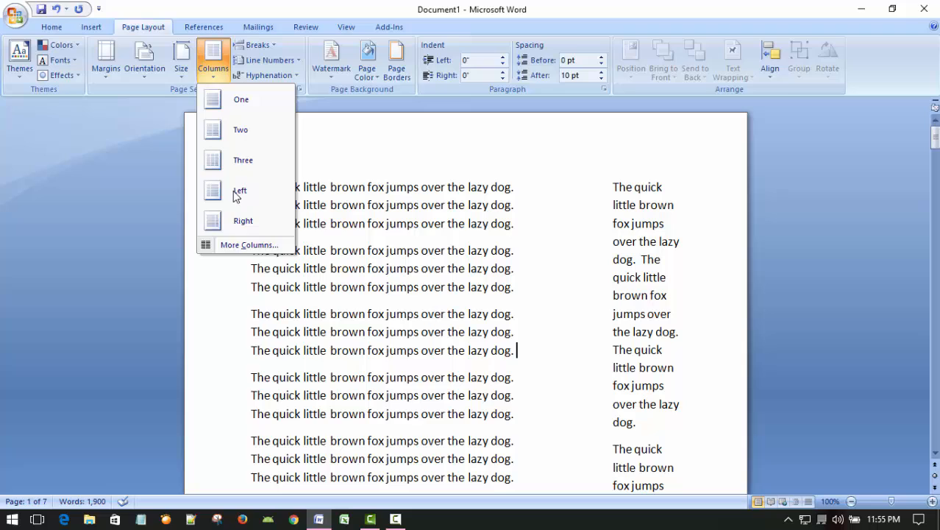
pyautogui.click(243, 245)
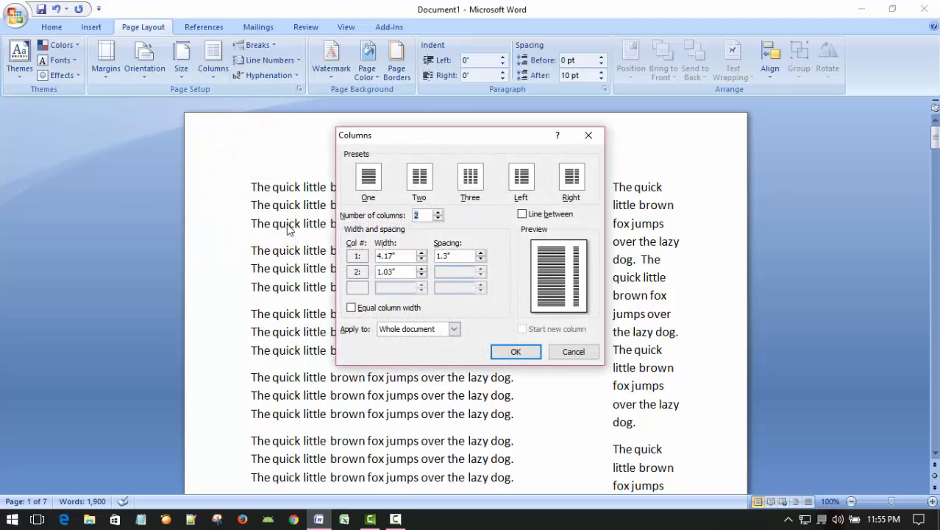
pyautogui.click(482, 262)
pyautogui.click(482, 262)
pyautogui.click(482, 262)
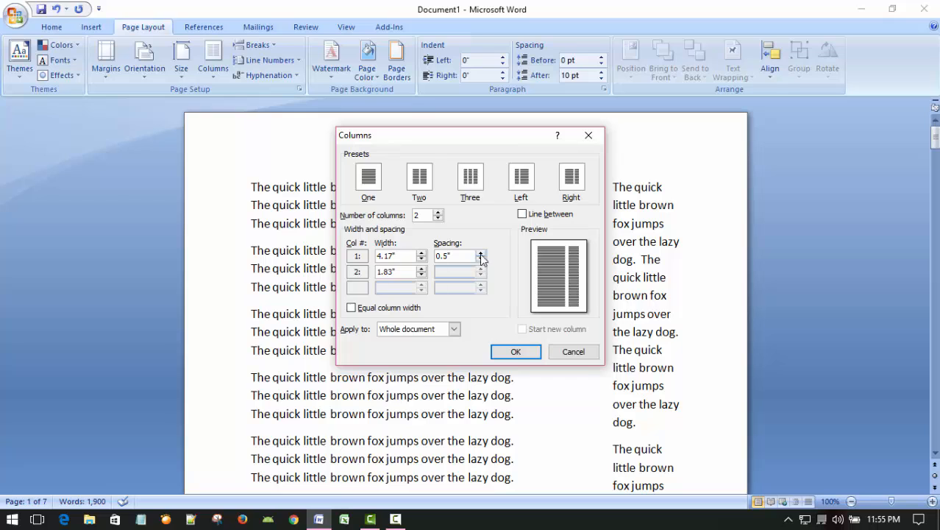
pyautogui.click(513, 353)
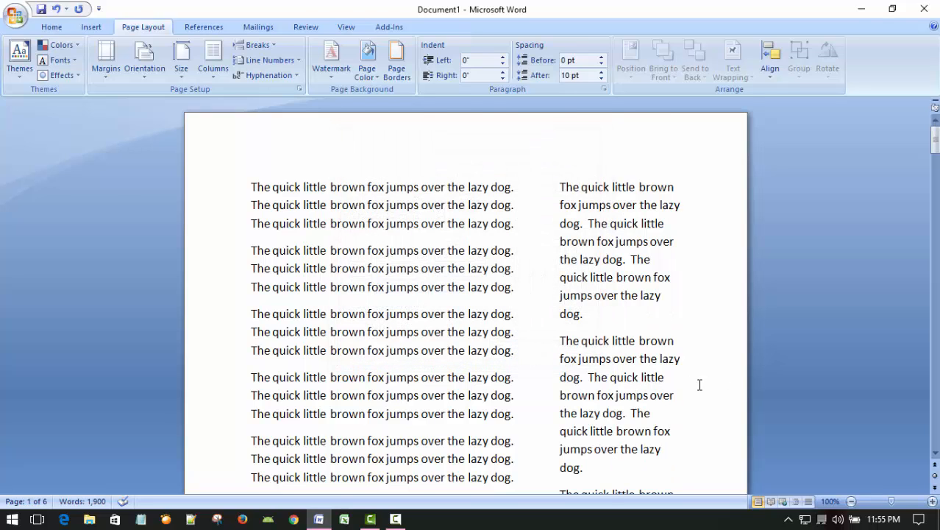
# Step: Check how the text flows with the new spacing, and change the column layout to the Two preset
pyautogui.scroll(-7, 691, 388)
pyautogui.scroll(-8, 663, 401)
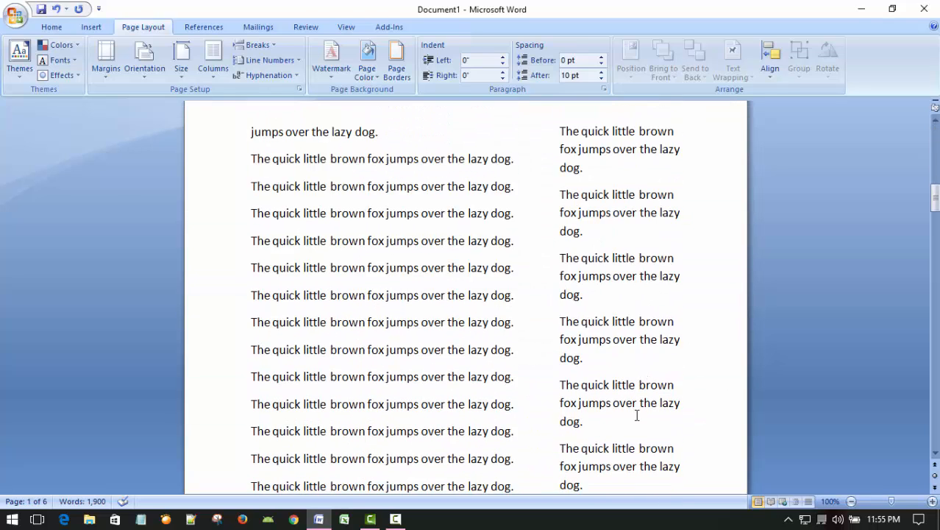
pyautogui.scroll(2, 629, 419)
pyautogui.scroll(18, 629, 419)
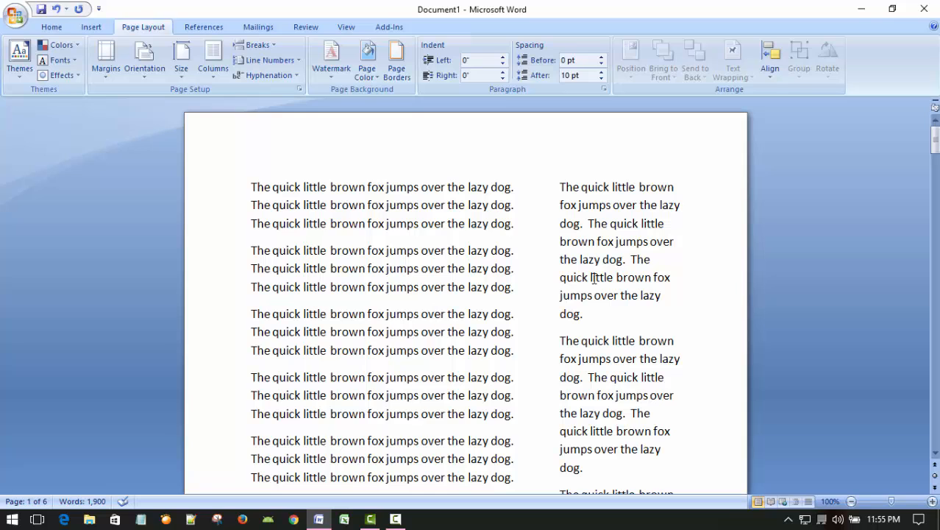
pyautogui.scroll(-1, 591, 284)
pyautogui.scroll(1, 590, 287)
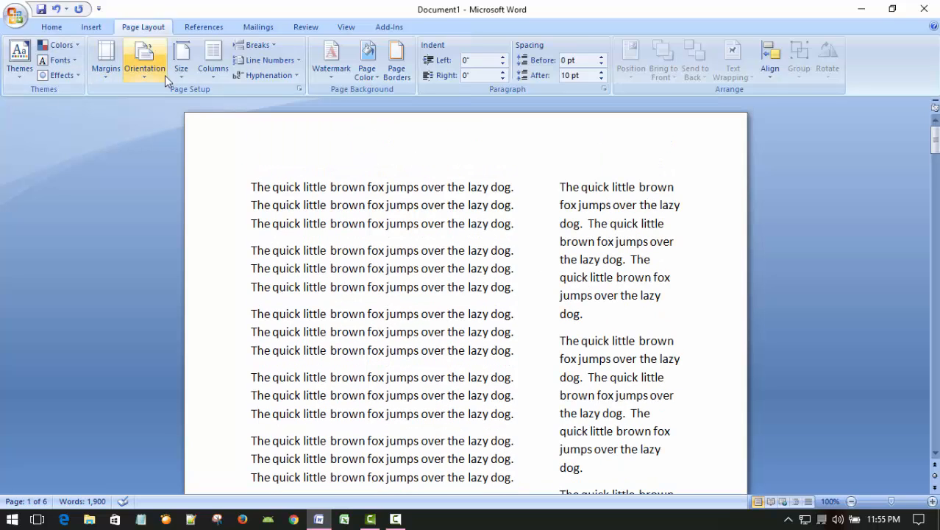
pyautogui.click(212, 58)
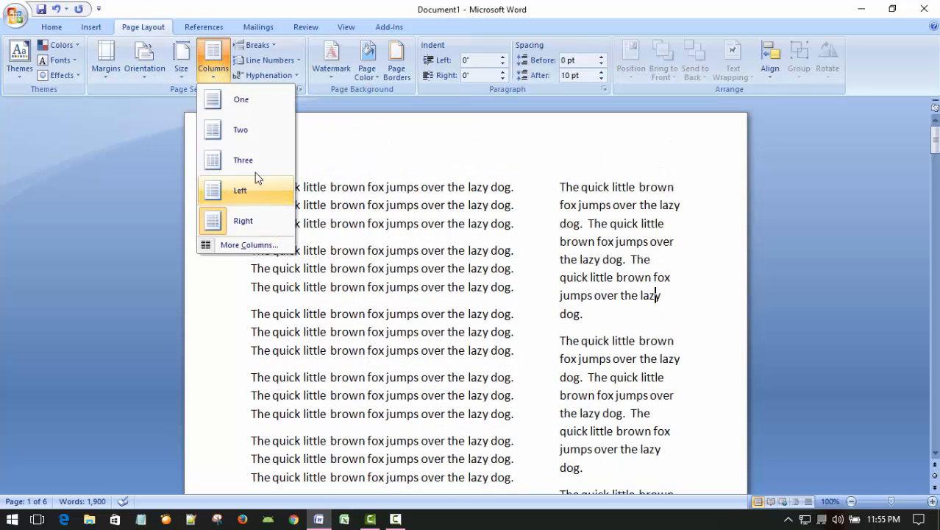
pyautogui.click(225, 132)
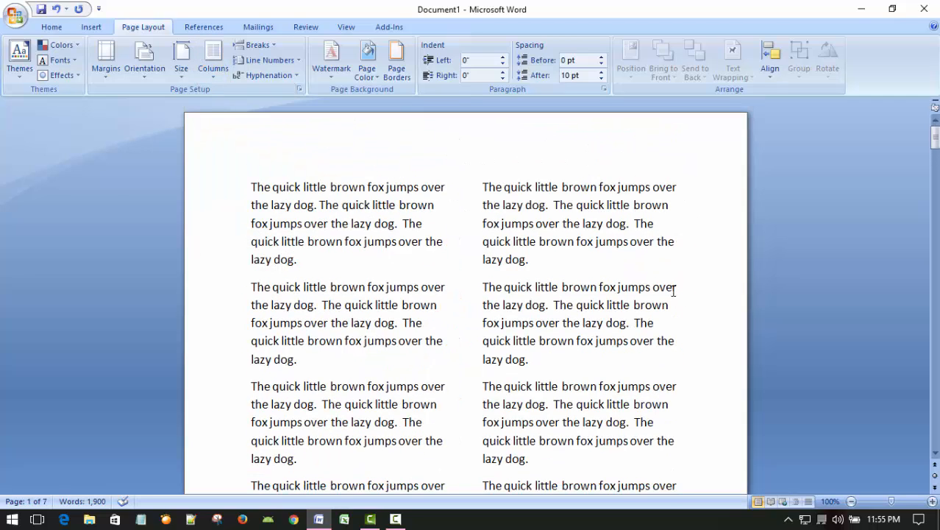
# Step: Insert the title line "THIS TUTORIAL ON MS WORD 2007" above the first paragraph of the document
pyautogui.scroll(-2, 590, 224)
pyautogui.scroll(2, 612, 333)
pyautogui.press('Return')
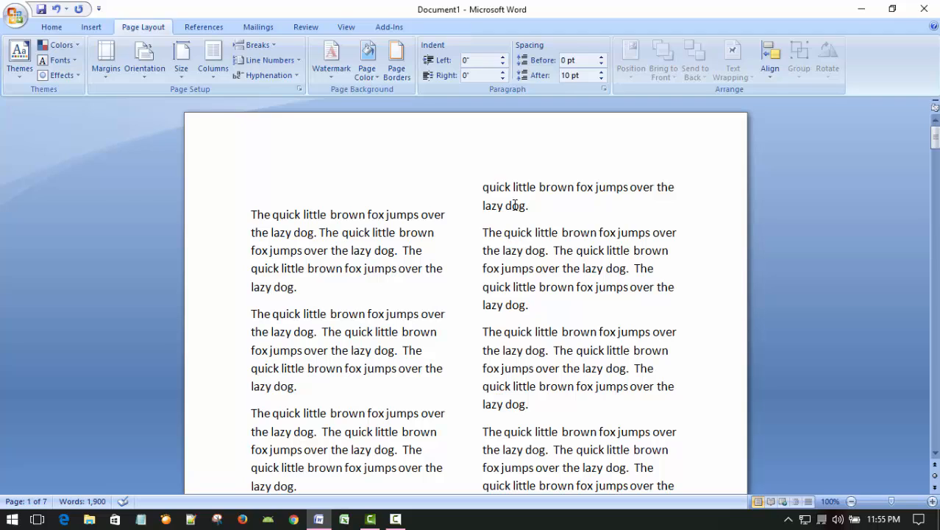
pyautogui.write('THIS TUTORIA')
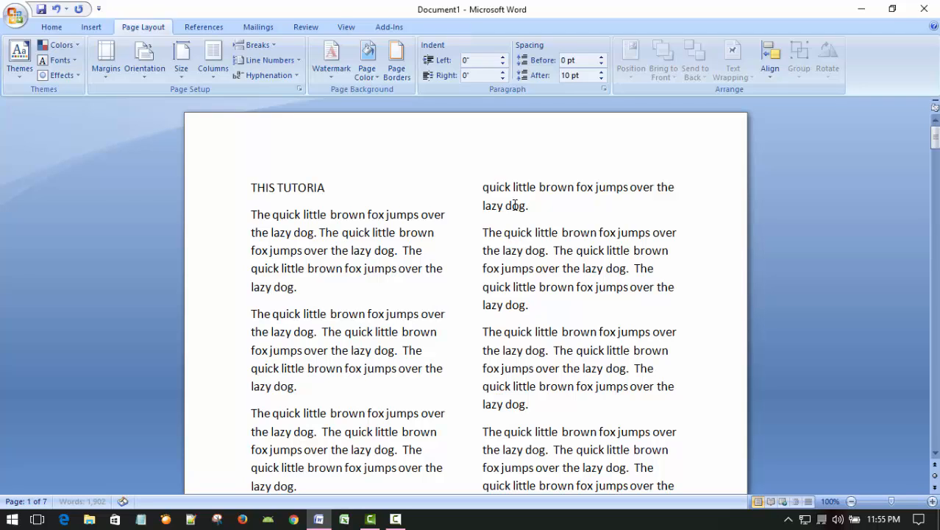
pyautogui.write('L ON MS WOR')
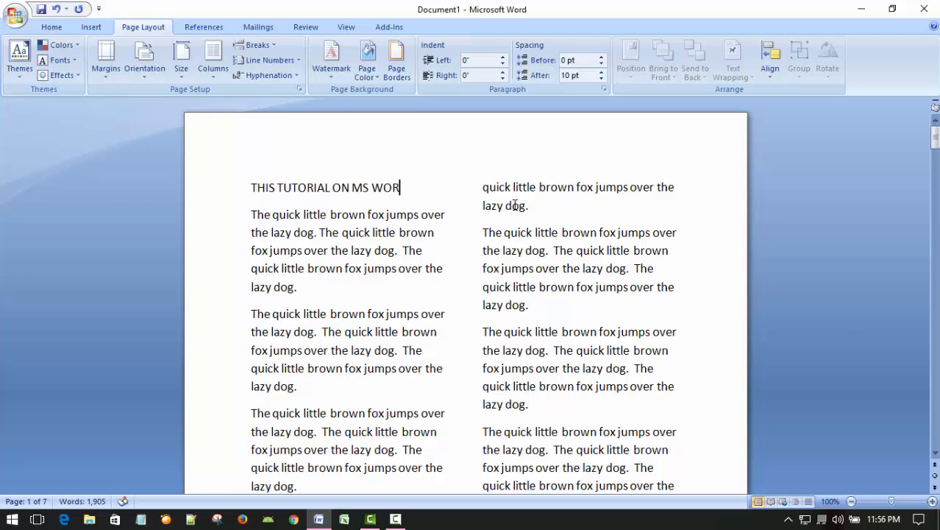
pyautogui.write('D 2007')
# Step: Give only the title line a one-column layout and centre it across the page above the two text columns
pyautogui.scroll(-4, 648, 302)
pyautogui.scroll(4, 615, 314)
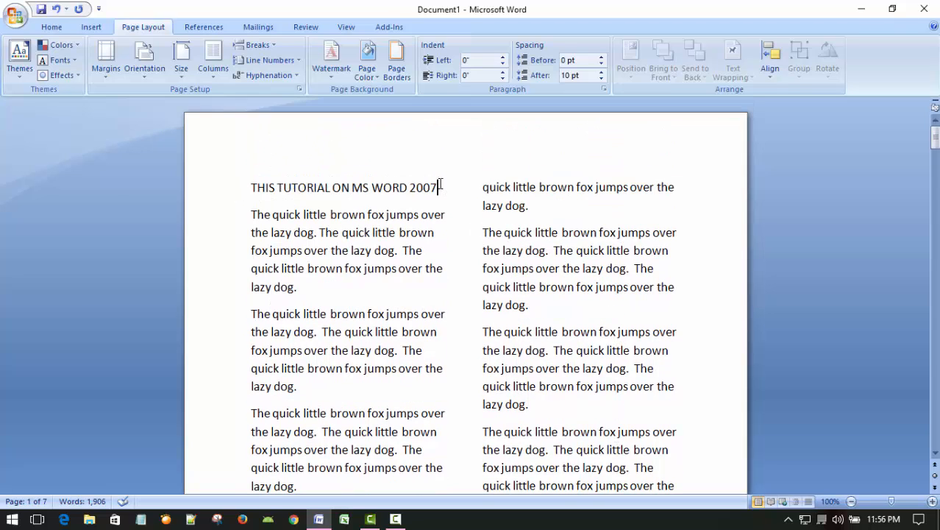
pyautogui.moveTo(440, 186); pyautogui.dragTo(253, 170)
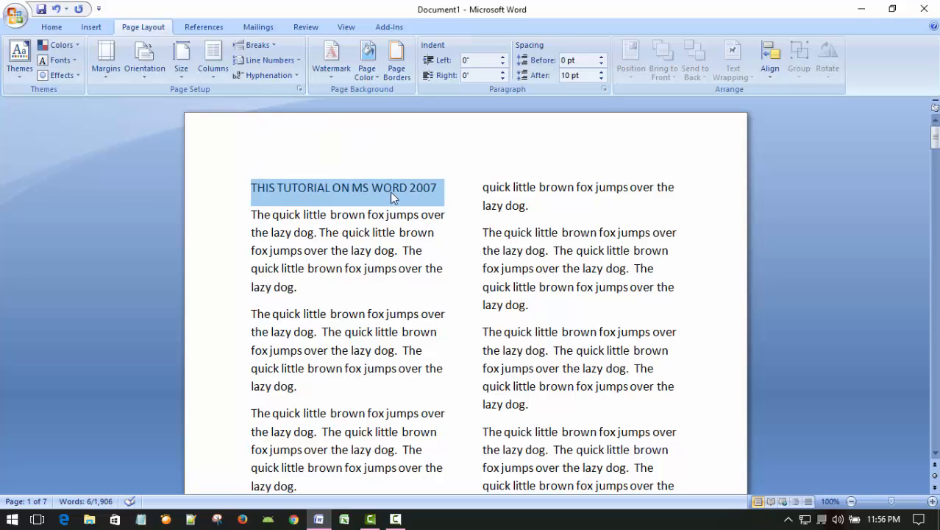
pyautogui.click(213, 57)
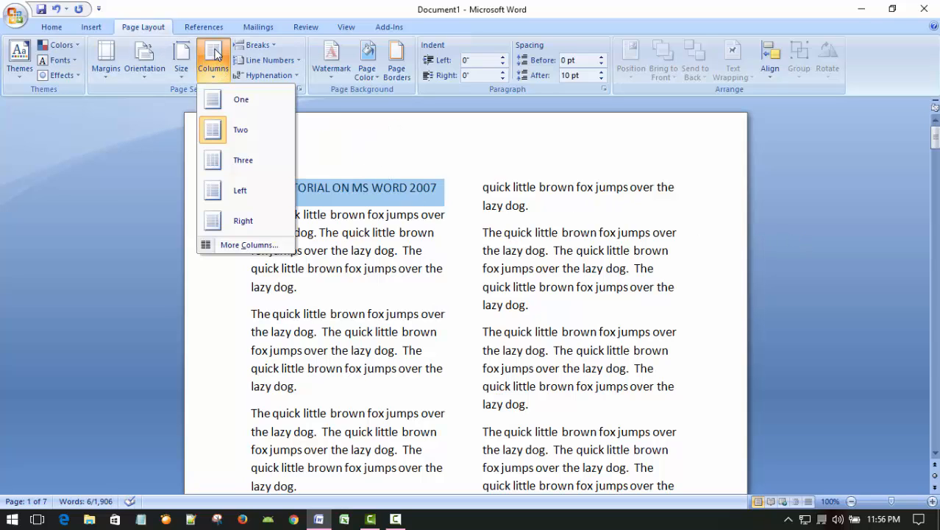
pyautogui.click(216, 105)
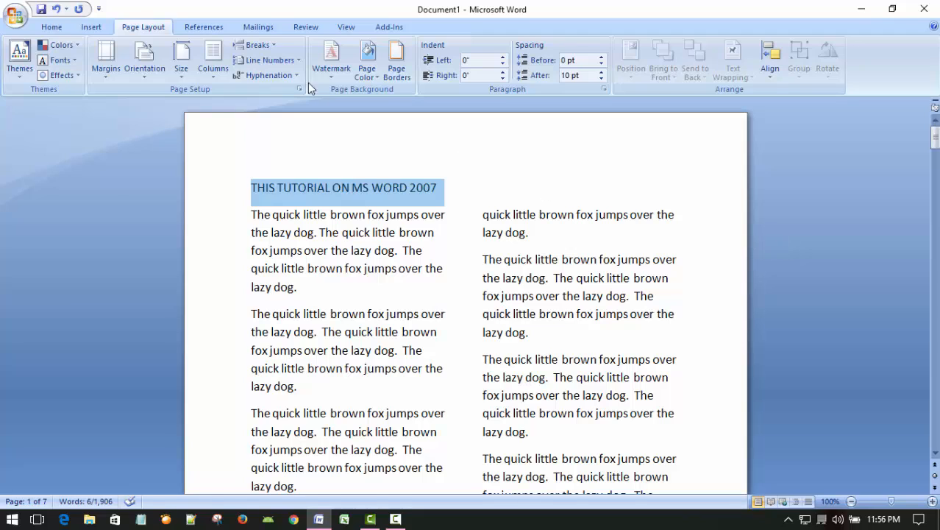
pyautogui.click(52, 27)
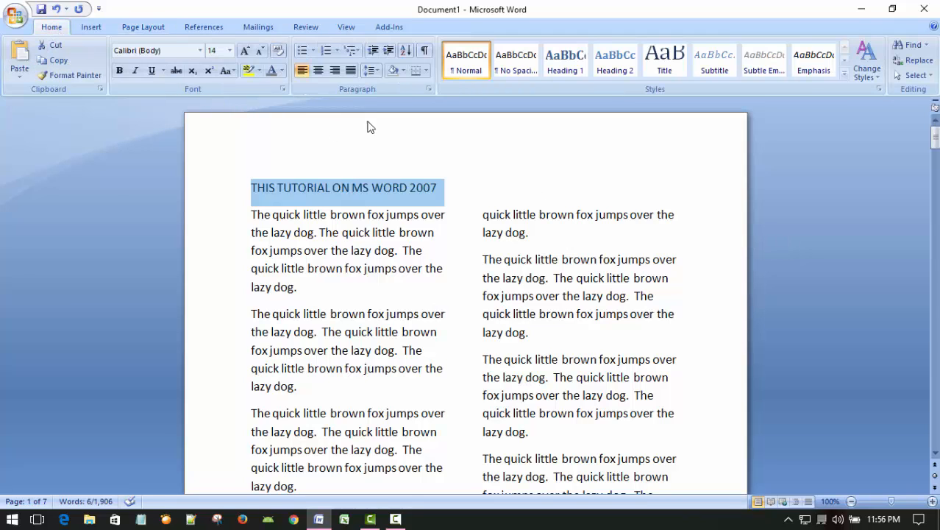
pyautogui.click(320, 71)
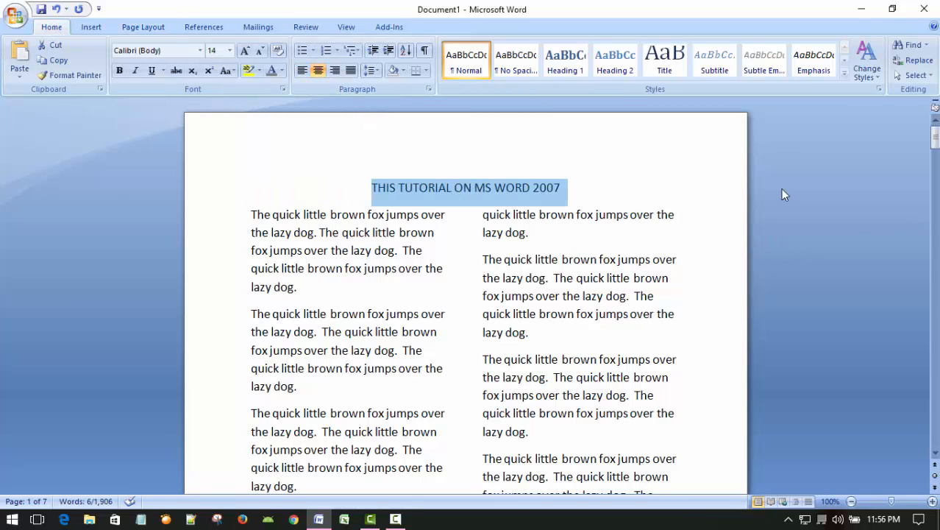
pyautogui.click(727, 168)
pyautogui.scroll(-1, 703, 257)
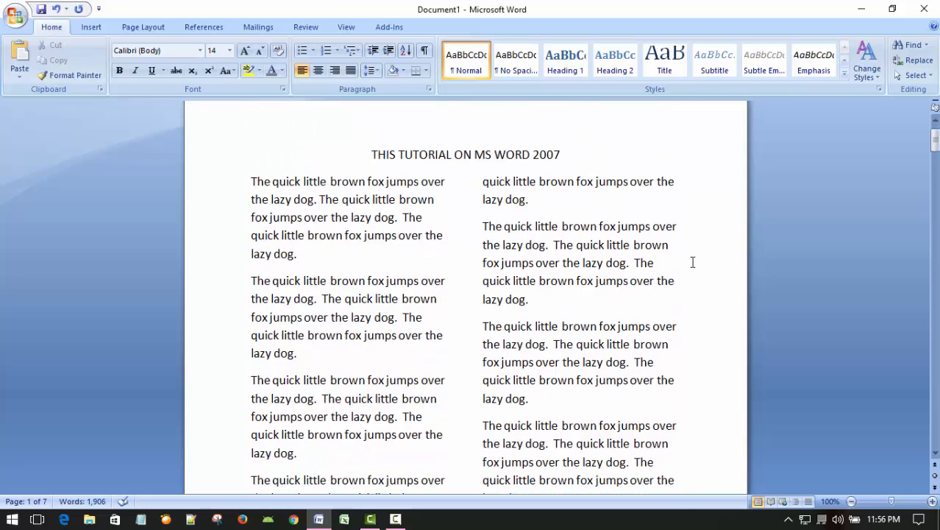
pyautogui.scroll(1, 685, 263)
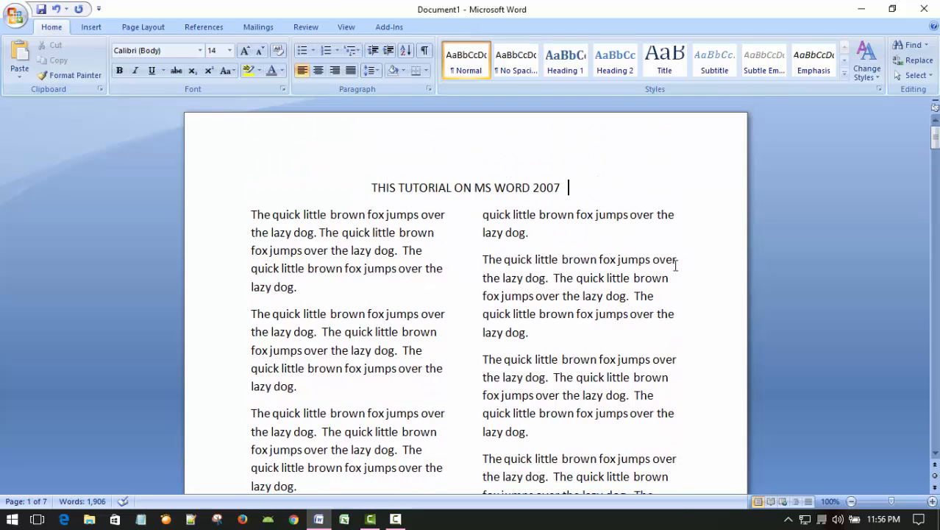
# Step: Examine the centred title line and its placement relative to the two columns of body text
pyautogui.click(482, 187)
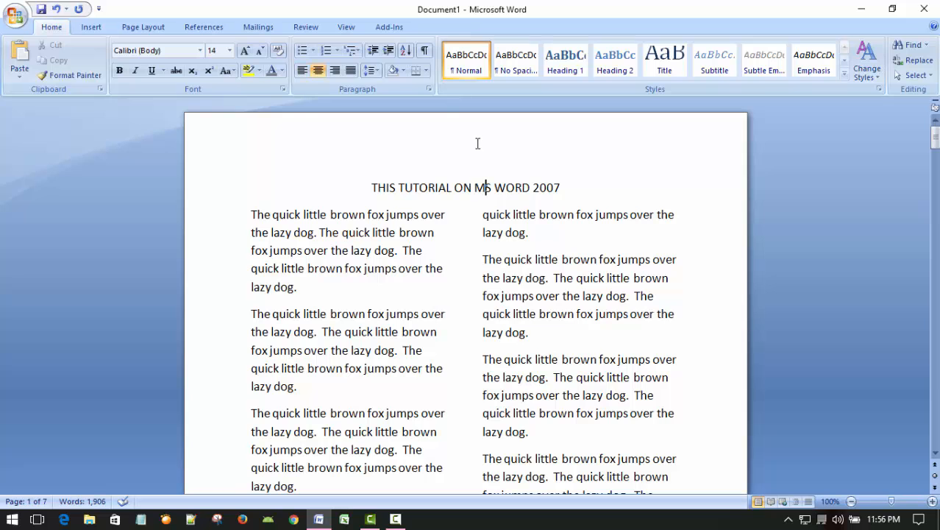
pyautogui.scroll(-1, 549, 235)
pyautogui.scroll(1, 546, 233)
pyautogui.click(544, 141)
pyautogui.click(505, 186)
pyautogui.click(518, 186)
pyautogui.scroll(-1, 646, 315)
pyautogui.scroll(1, 641, 316)
# Step: Change the body text below the title to the Three columns preset and check the page
pyautogui.click(359, 249)
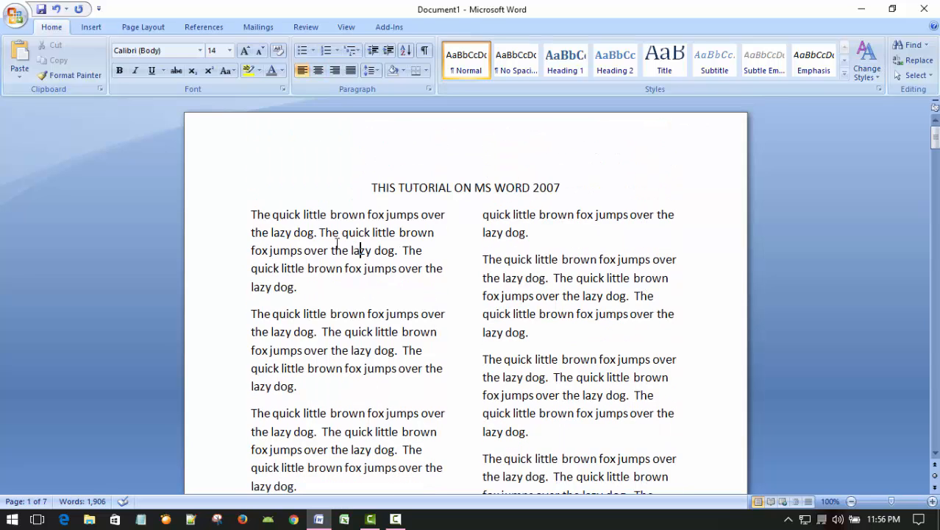
pyautogui.click(143, 27)
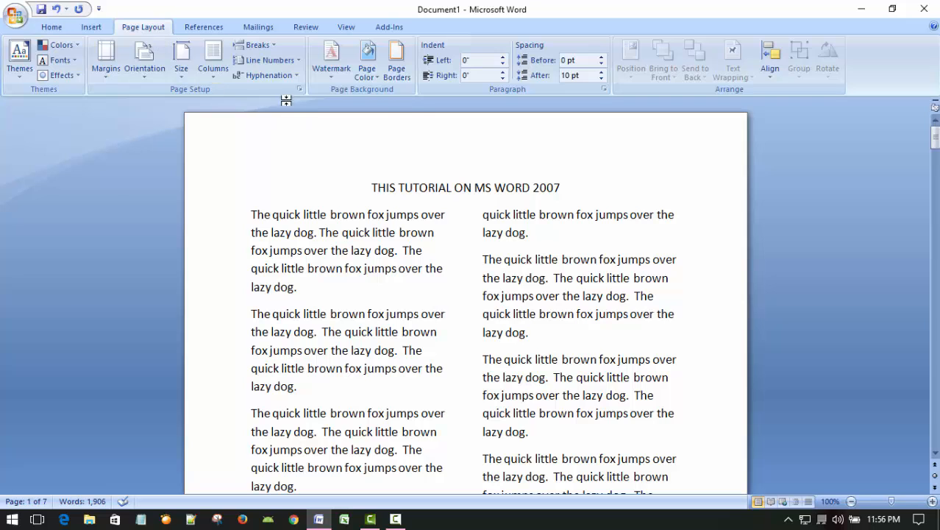
pyautogui.click(217, 63)
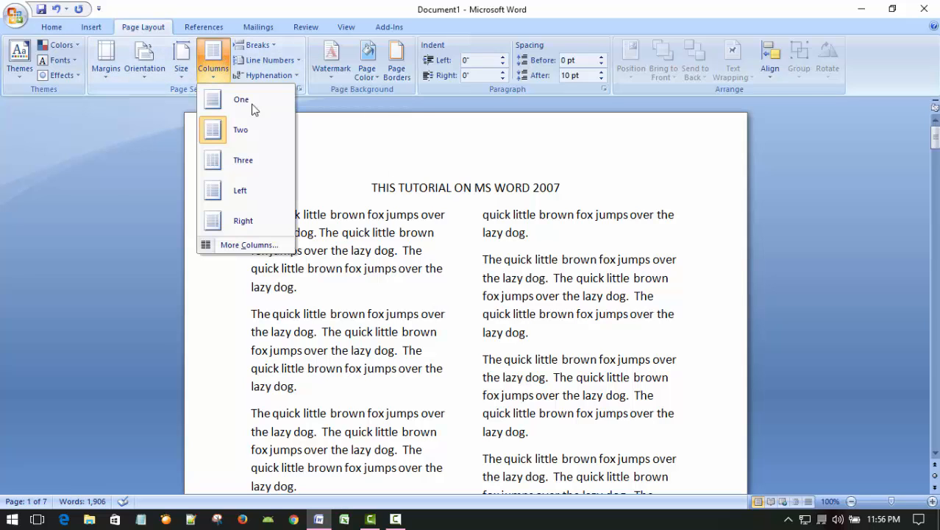
pyautogui.click(219, 165)
pyautogui.scroll(-3, 678, 318)
pyautogui.scroll(3, 676, 316)
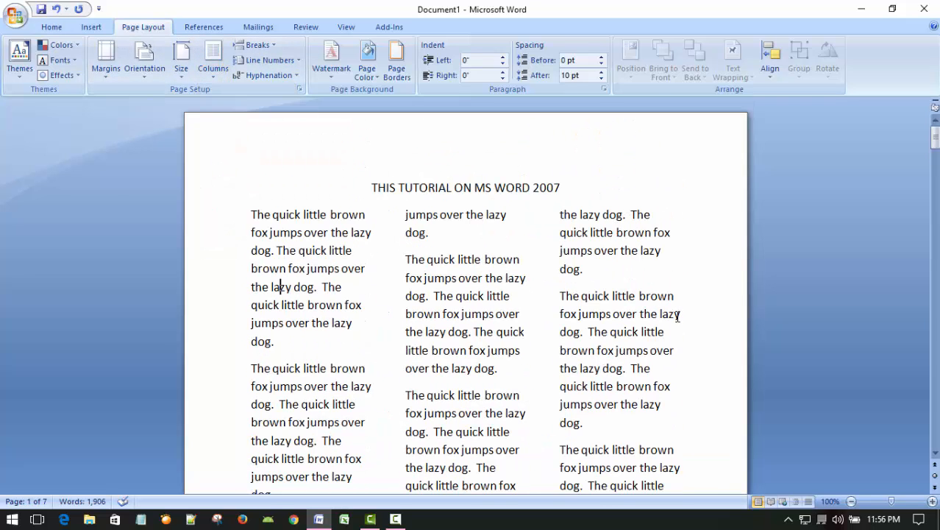
# Step: Format the title line as bold and underlined with a font size of 28
pyautogui.moveTo(373, 187); pyautogui.dragTo(563, 189)
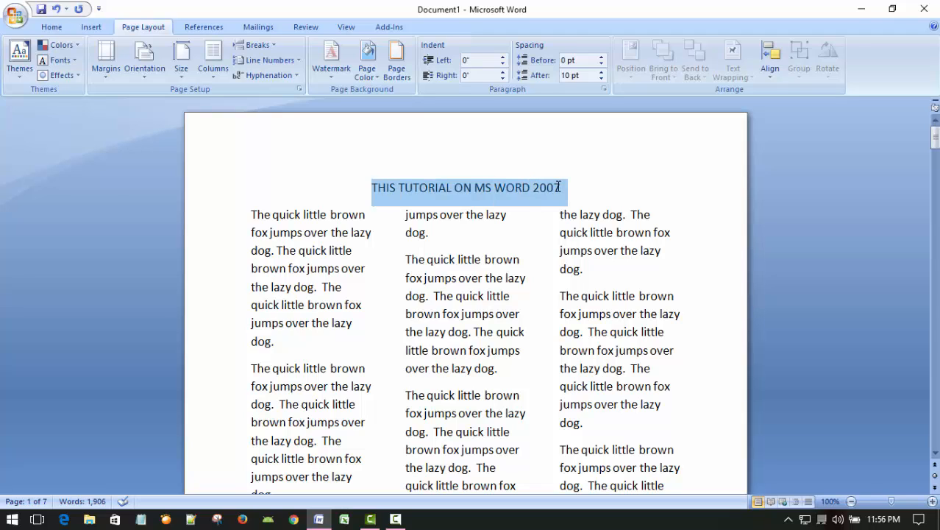
pyautogui.click(58, 28)
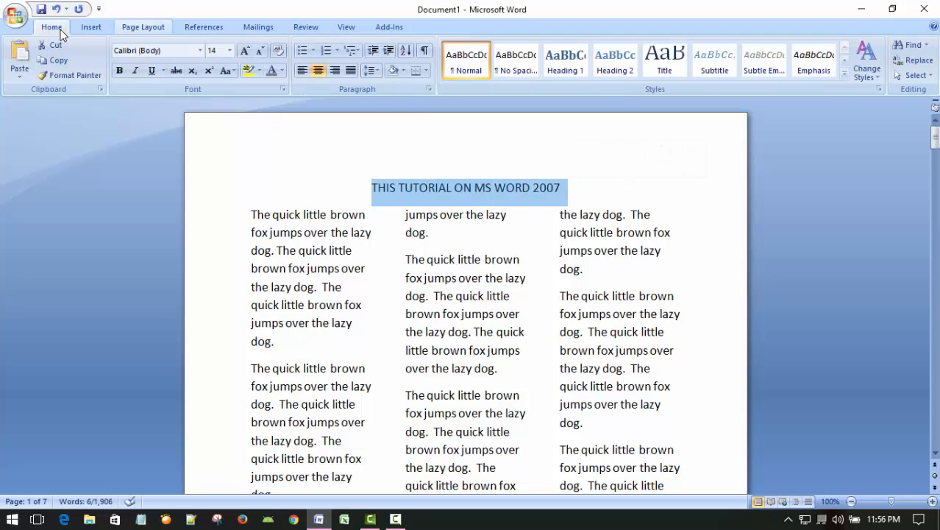
pyautogui.click(119, 72)
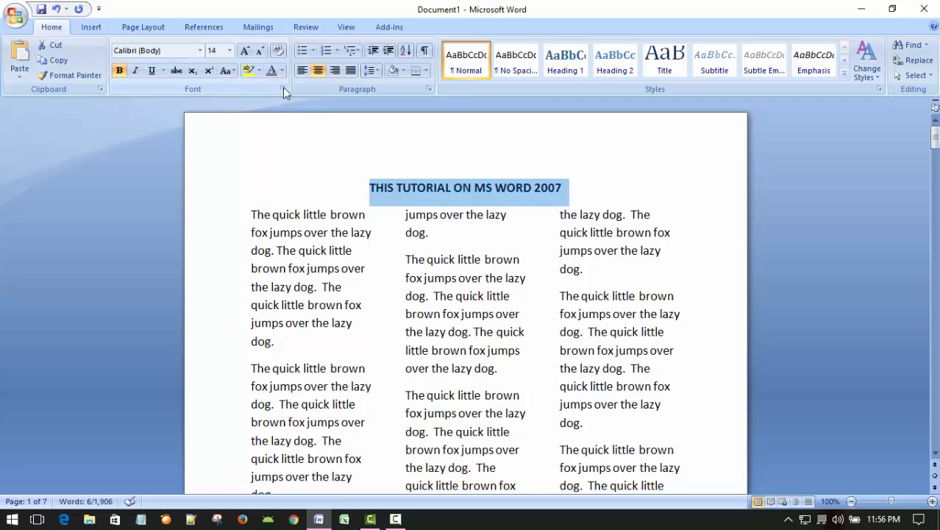
pyautogui.click(229, 51)
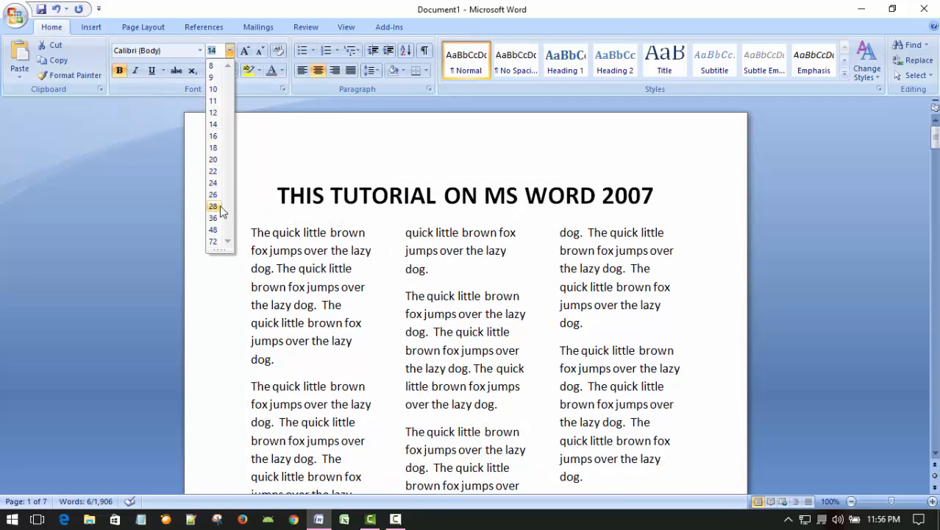
pyautogui.click(213, 207)
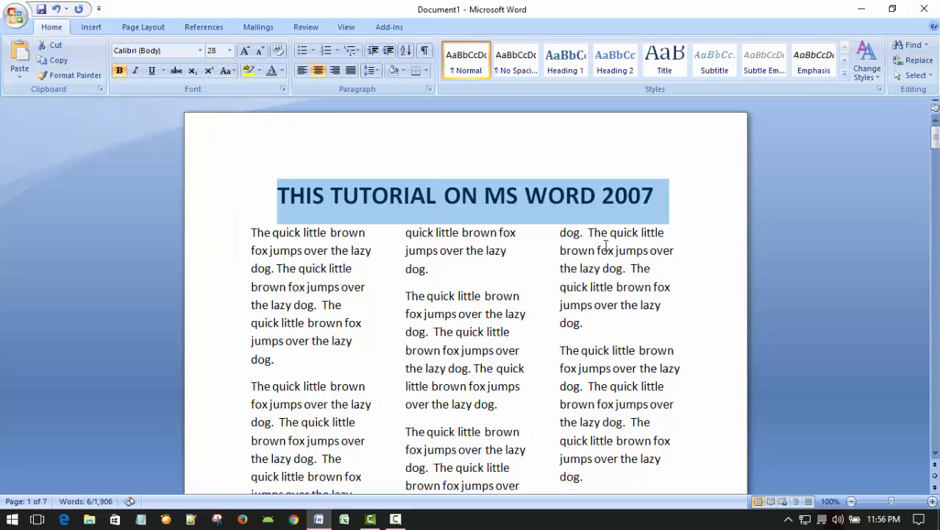
pyautogui.click(153, 71)
pyautogui.click(840, 186)
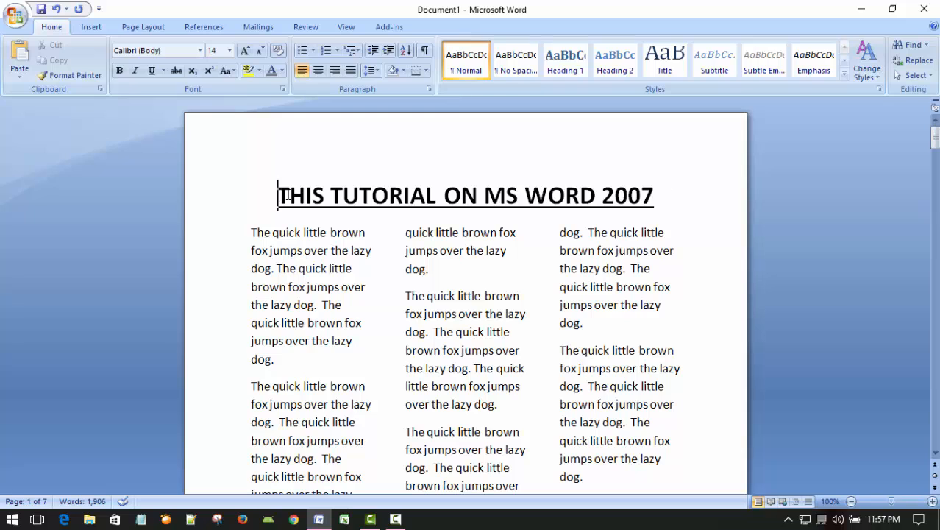
# Step: Change the font colour of the title line to the standard red
pyautogui.moveTo(277, 190); pyautogui.dragTo(669, 188)
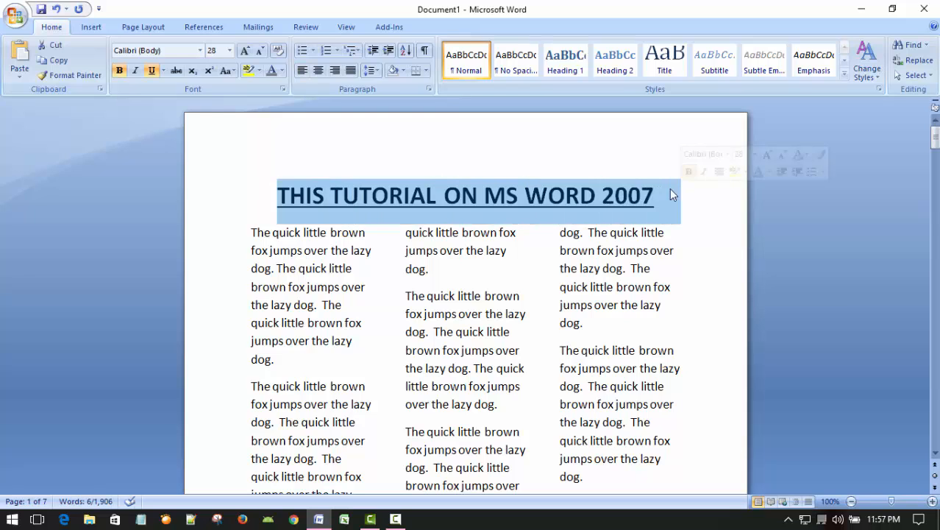
pyautogui.click(282, 70)
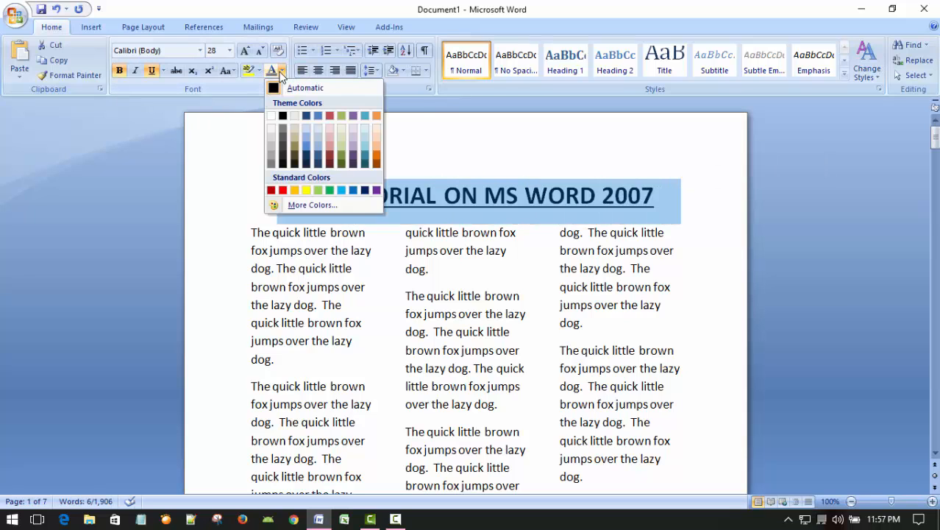
pyautogui.click(282, 190)
pyautogui.click(678, 156)
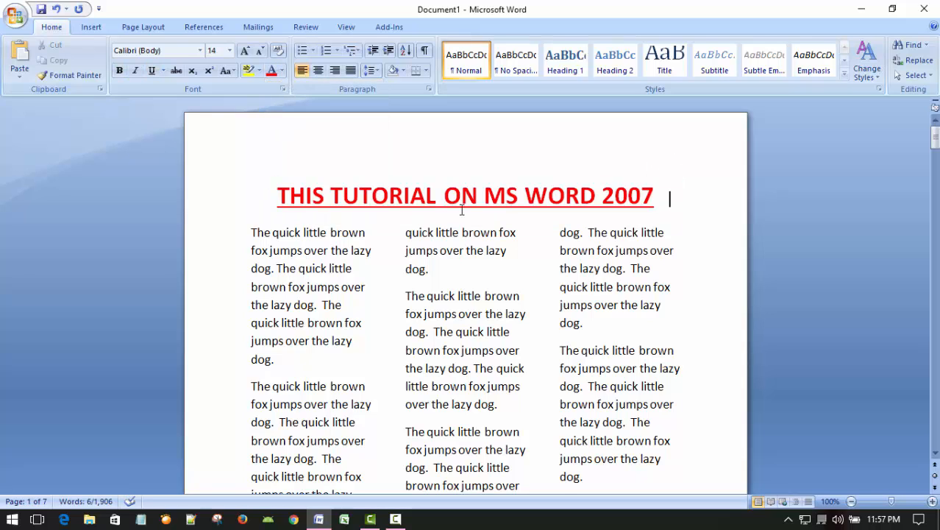
# Step: Highlight the title line "THIS TUTORIAL ON MS WORD 2007" in blue
pyautogui.click(278, 195)
pyautogui.moveTo(278, 195); pyautogui.dragTo(697, 195)
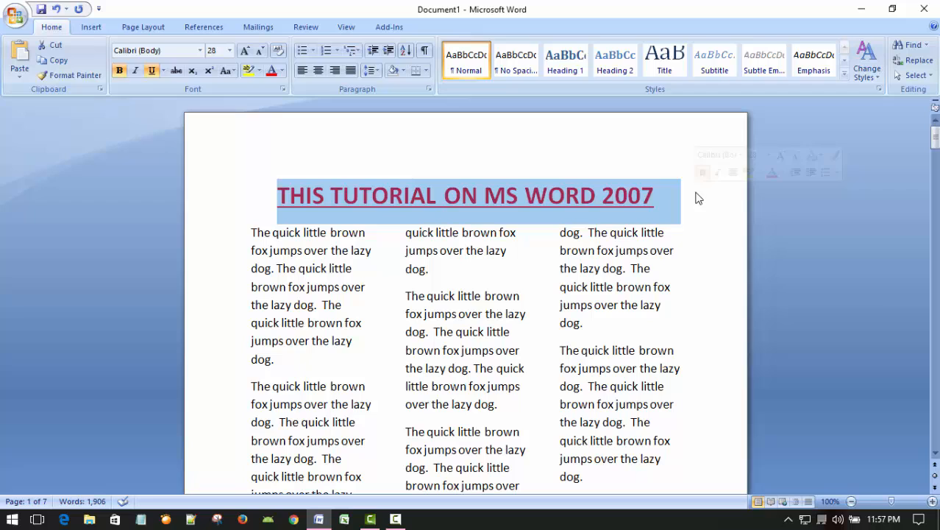
pyautogui.click(258, 71)
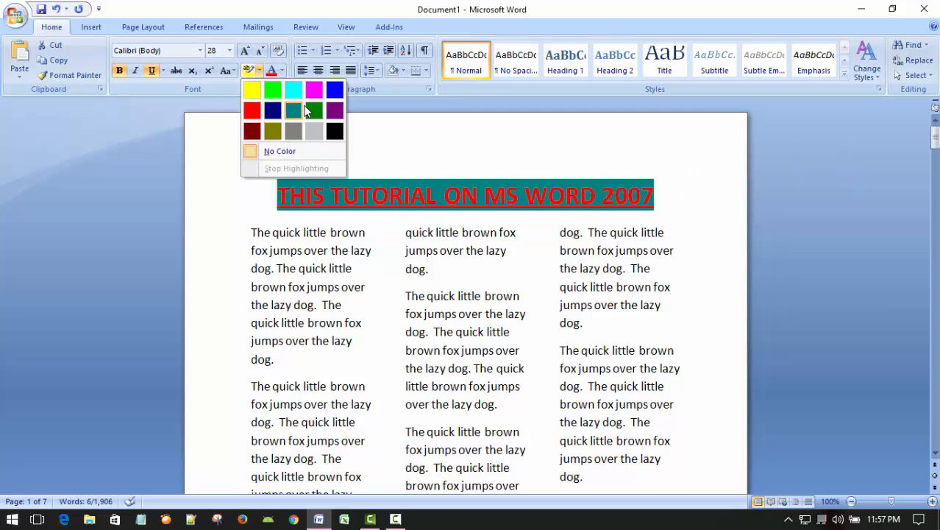
pyautogui.click(334, 90)
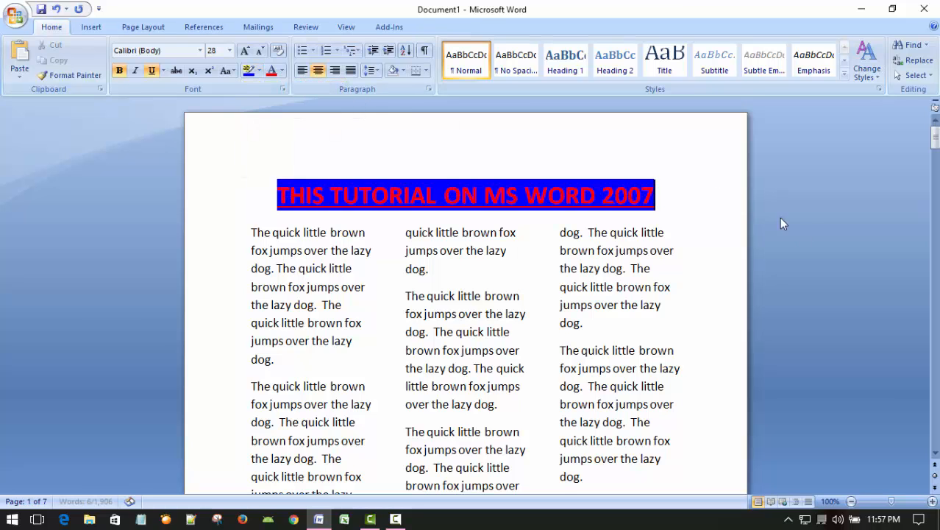
pyautogui.click(704, 225)
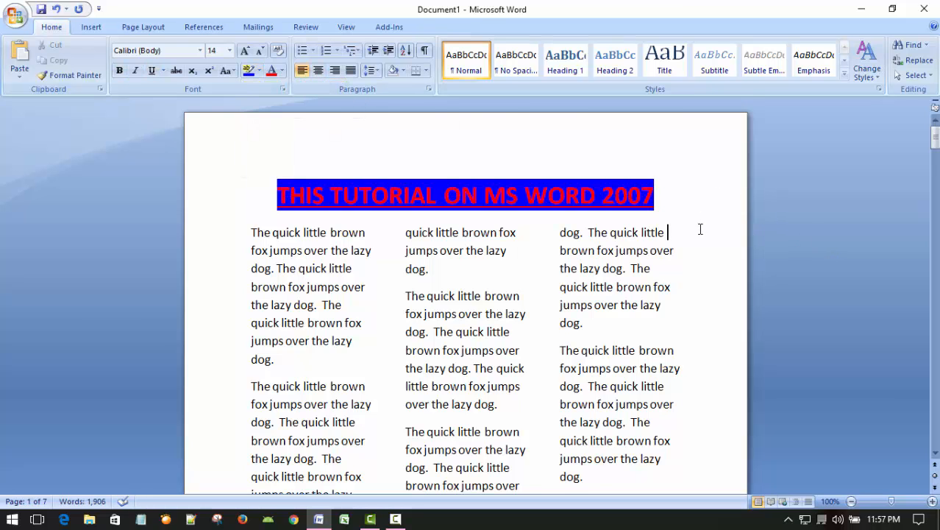
# Step: Examine the highlighted title and the layout of the three-column body text across the first pages
pyautogui.scroll(-6, 701, 230)
pyautogui.scroll(6, 694, 236)
pyautogui.scroll(-5, 691, 275)
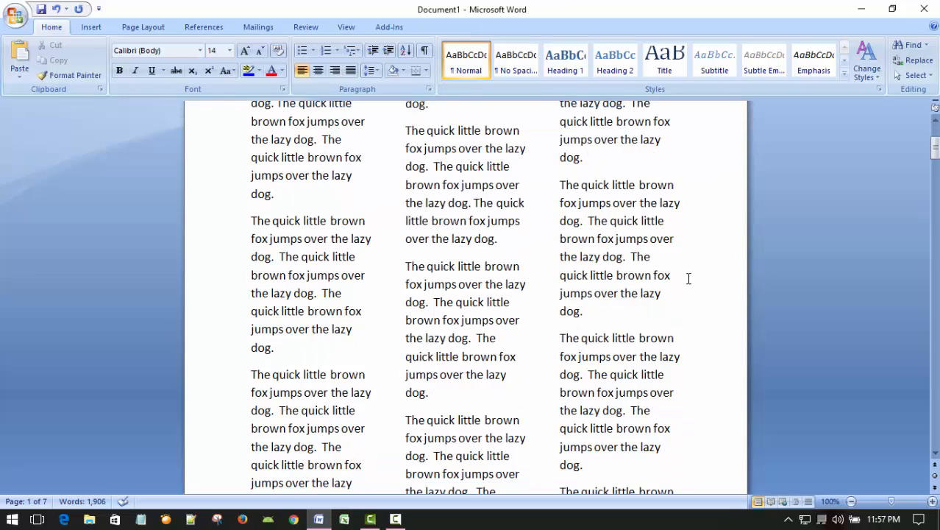
pyautogui.scroll(5, 686, 274)
pyautogui.scroll(-5, 682, 273)
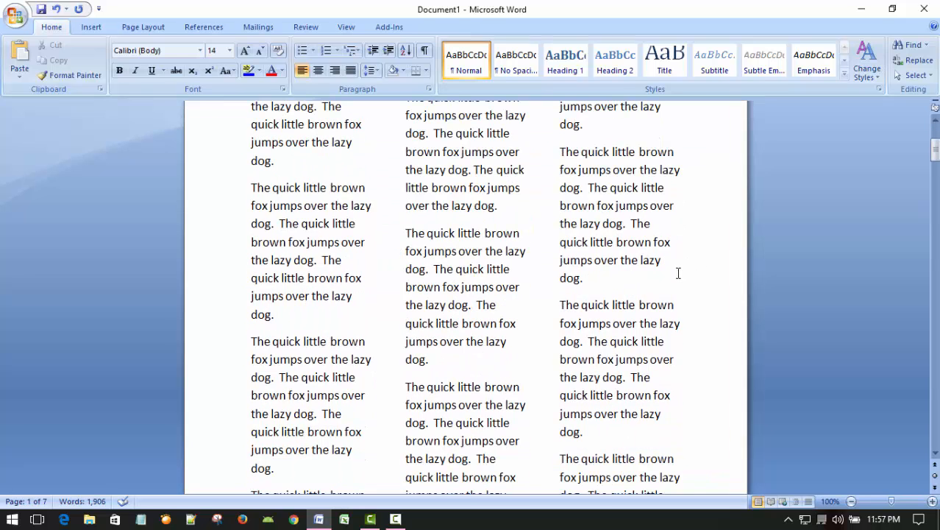
pyautogui.scroll(-5, 669, 273)
pyautogui.scroll(-15, 666, 276)
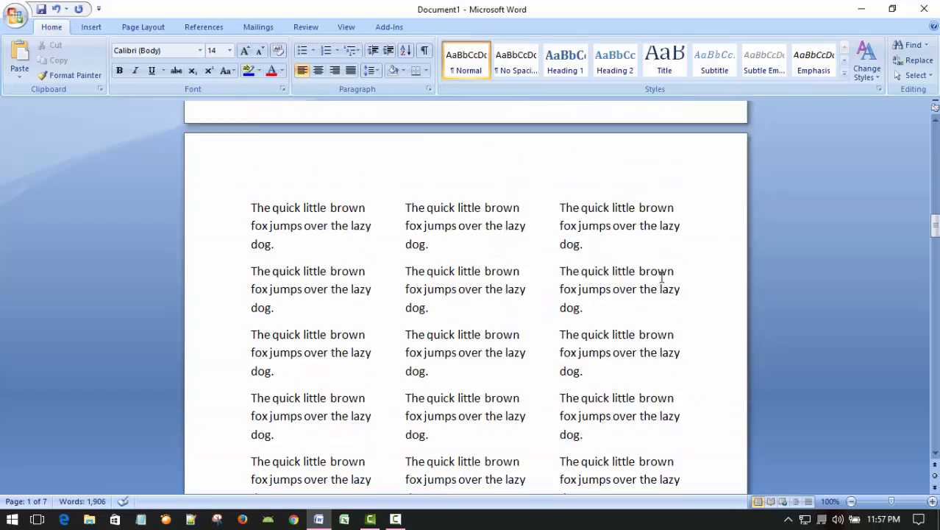
pyautogui.scroll(20, 661, 275)
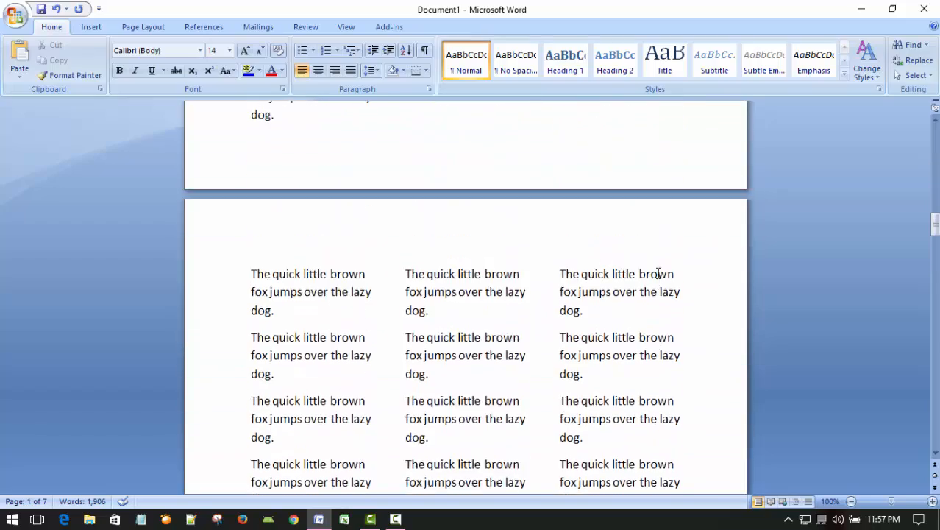
pyautogui.scroll(15, 657, 272)
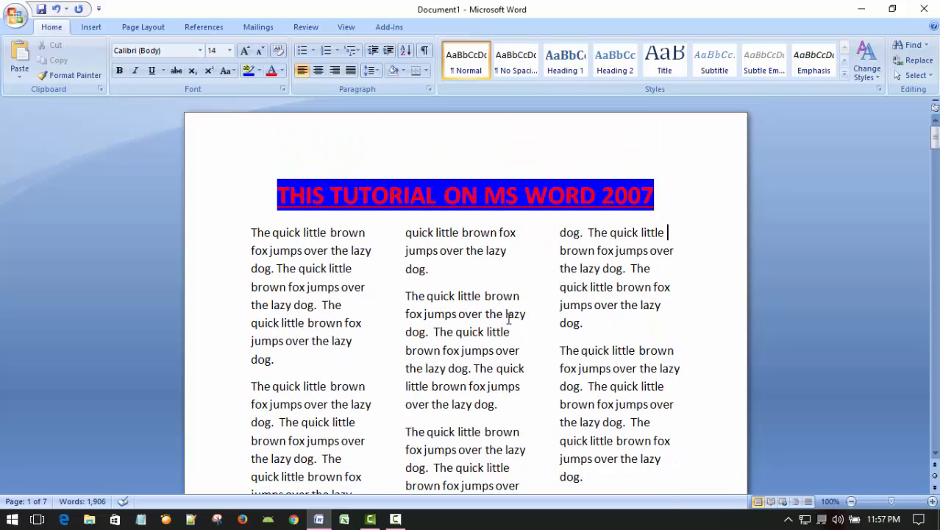
pyautogui.scroll(-2, 508, 318)
pyautogui.scroll(2, 500, 319)
pyautogui.scroll(-4, 663, 304)
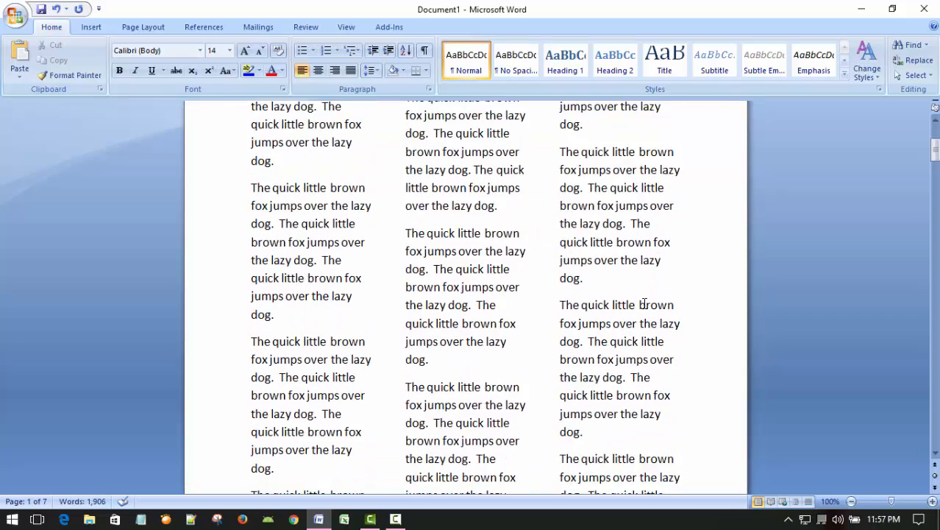
pyautogui.scroll(4, 643, 304)
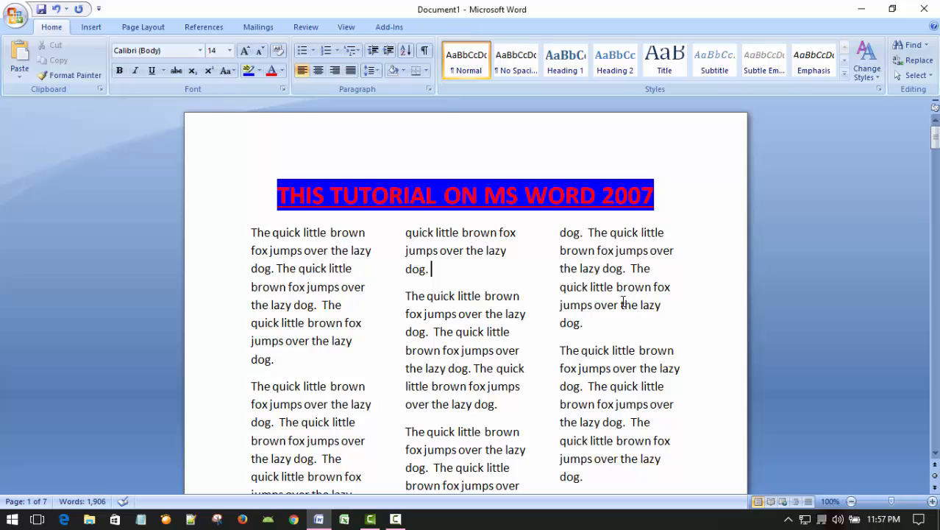
pyautogui.scroll(-4, 618, 301)
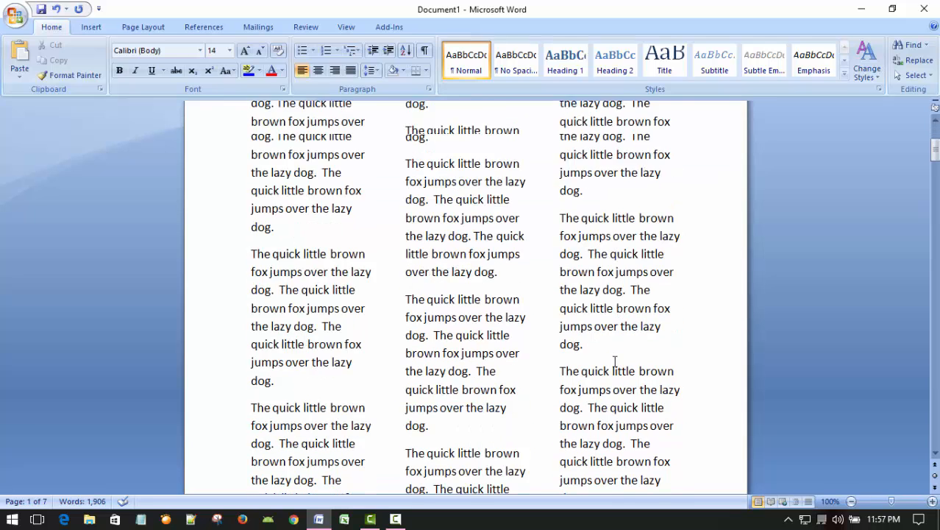
pyautogui.scroll(4, 618, 302)
pyautogui.moveTo(582, 287); pyautogui.dragTo(589, 287)
pyautogui.scroll(-2, 624, 320)
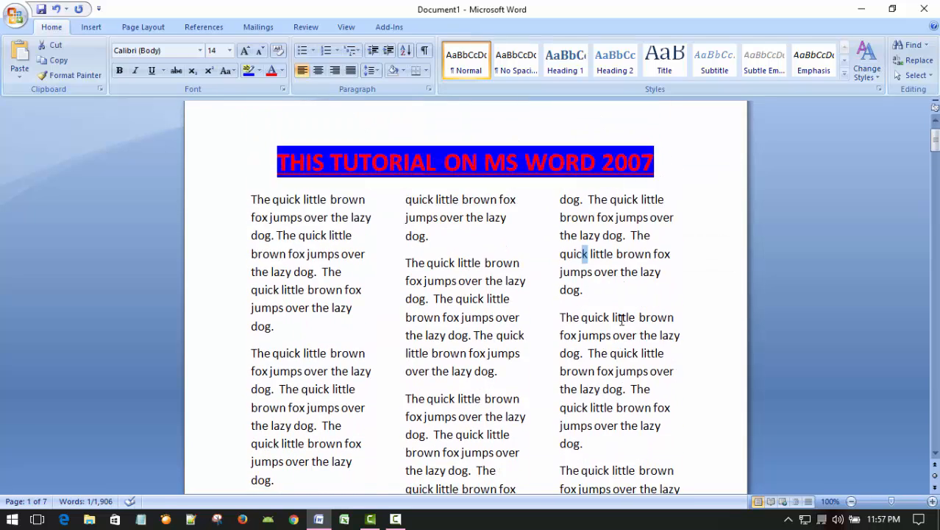
pyautogui.scroll(2, 620, 319)
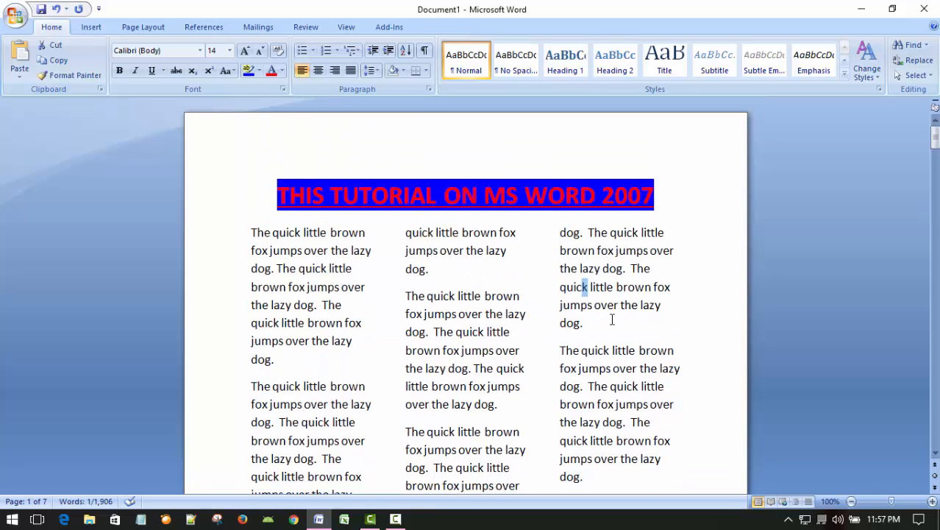
pyautogui.click(594, 323)
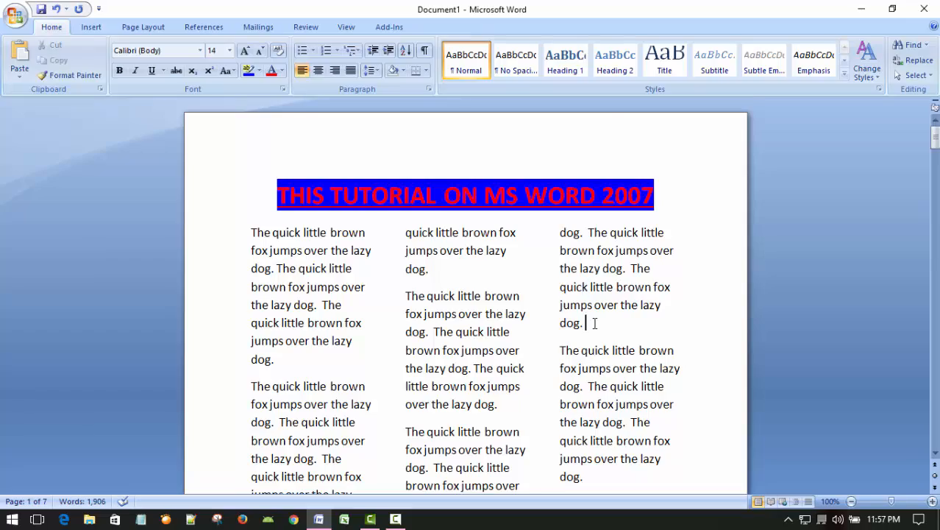
pyautogui.scroll(-6, 595, 323)
pyautogui.scroll(6, 593, 323)
pyautogui.scroll(-10, 582, 333)
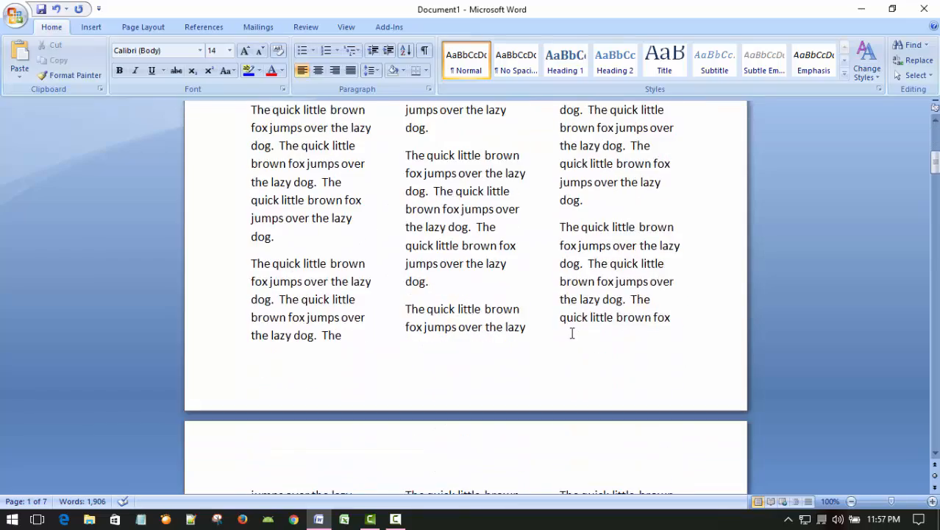
pyautogui.scroll(-10, 571, 332)
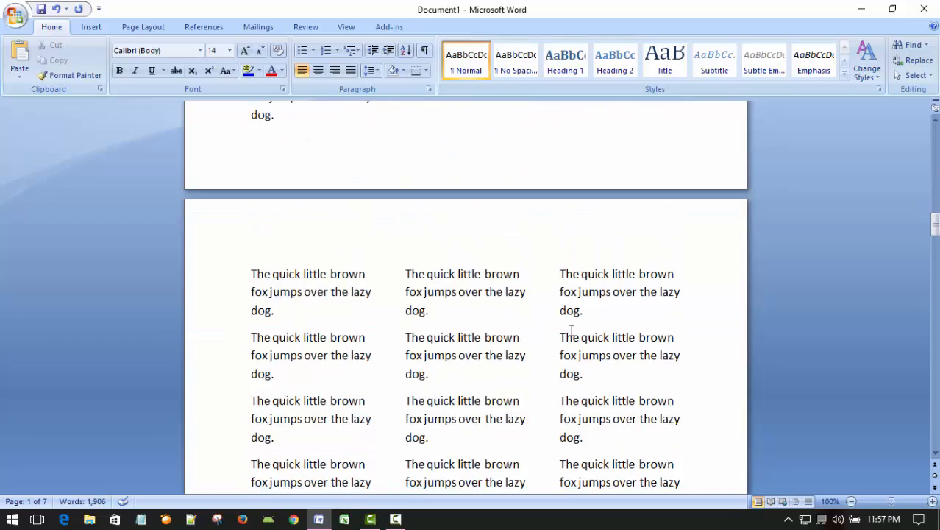
pyautogui.scroll(-11, 571, 330)
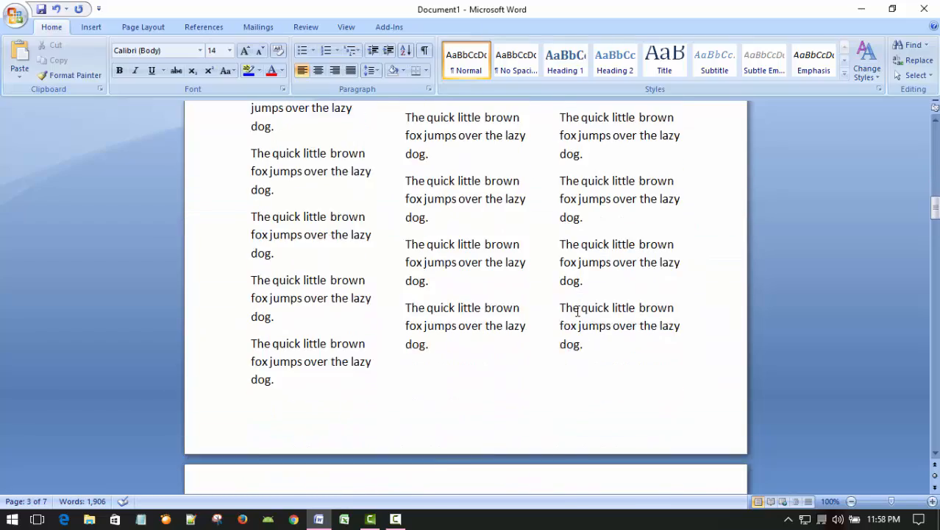
pyautogui.scroll(10, 577, 310)
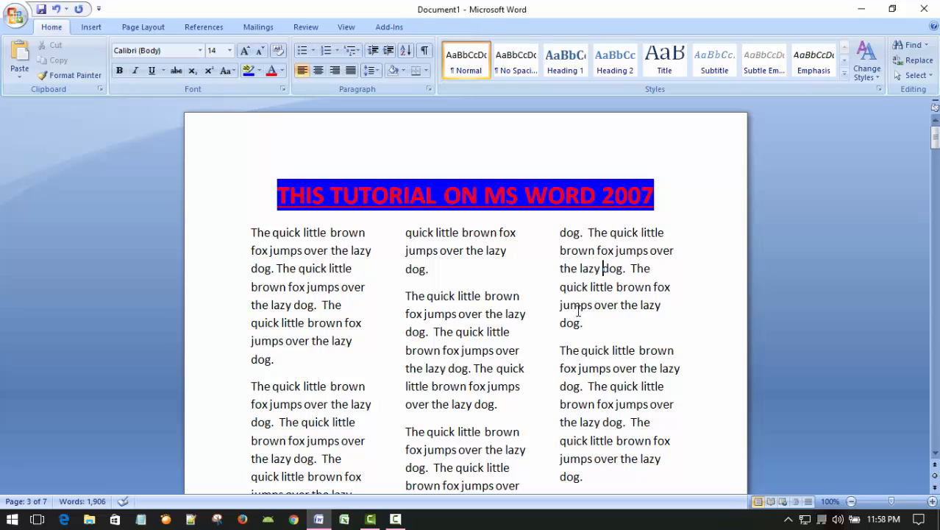
pyautogui.click(620, 324)
pyautogui.click(612, 325)
pyautogui.scroll(-3, 625, 302)
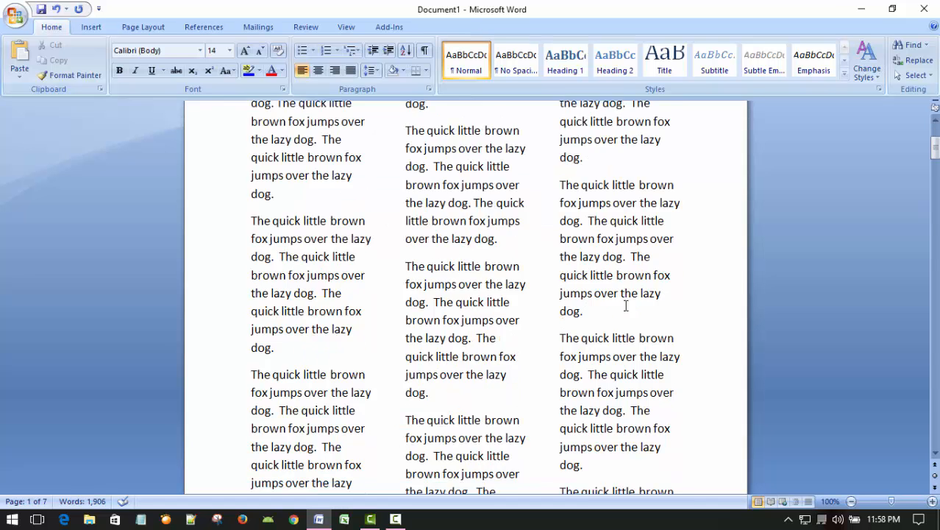
pyautogui.scroll(3, 625, 304)
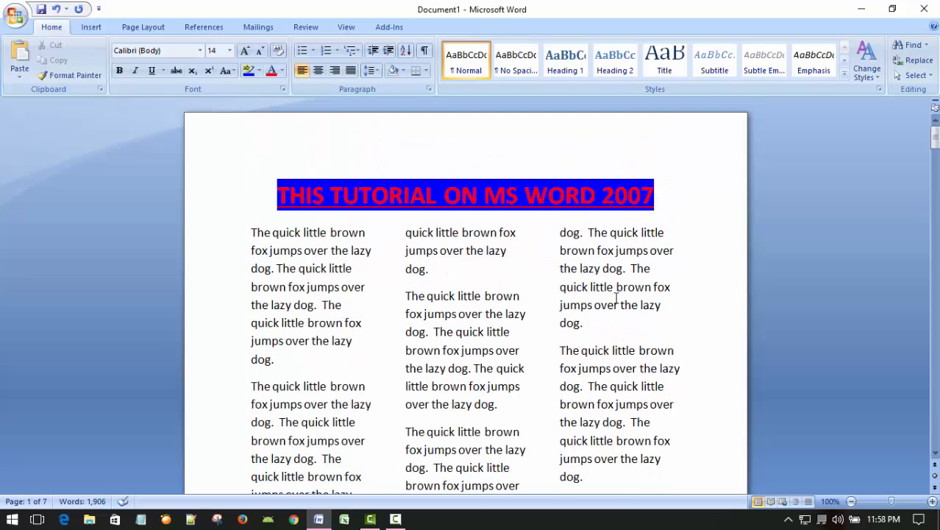
pyautogui.scroll(-3, 617, 298)
pyautogui.scroll(3, 614, 298)
pyautogui.click(633, 305)
pyautogui.click(629, 344)
# Step: Set the title line's font size to 48 and check how it sits above the columns
pyautogui.click(229, 202)
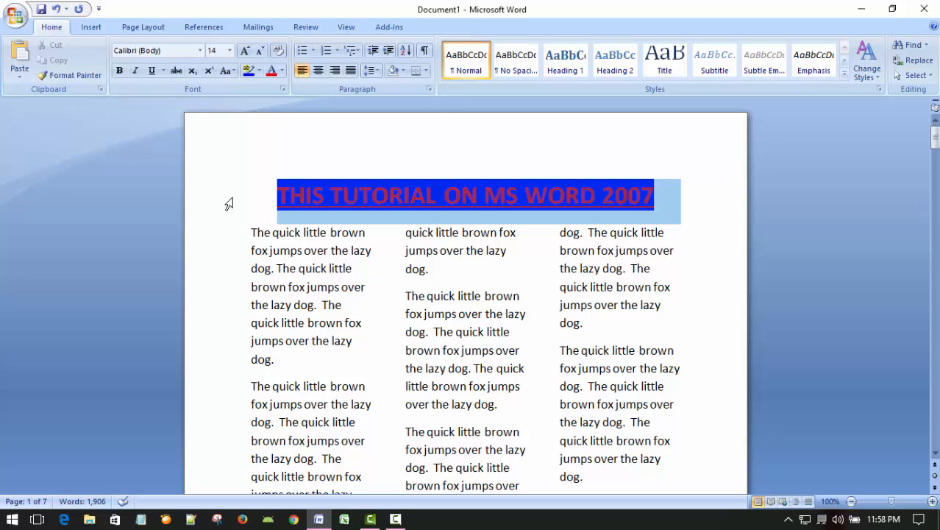
pyautogui.click(229, 51)
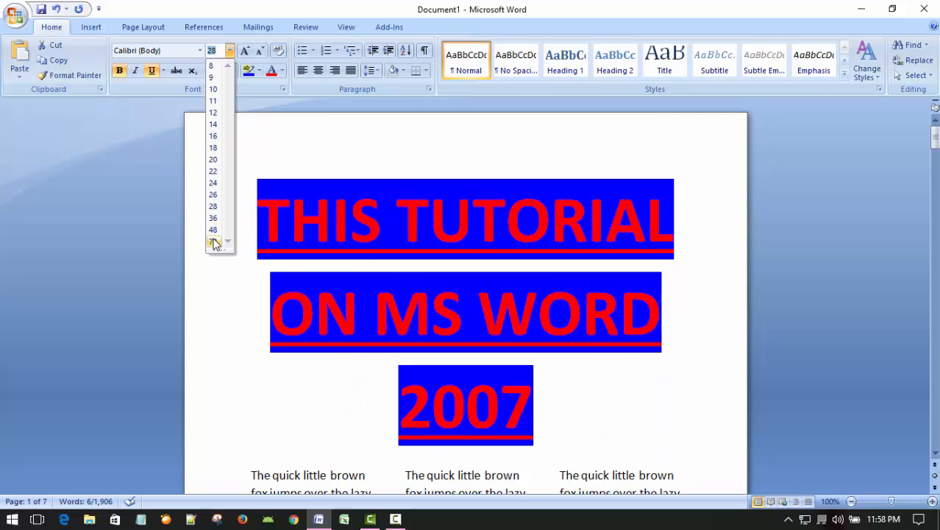
pyautogui.click(213, 230)
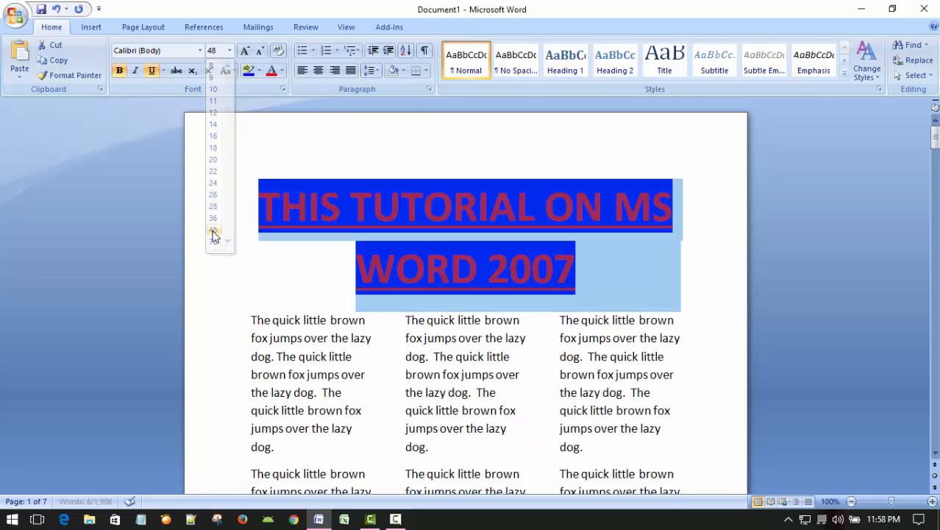
pyautogui.click(776, 254)
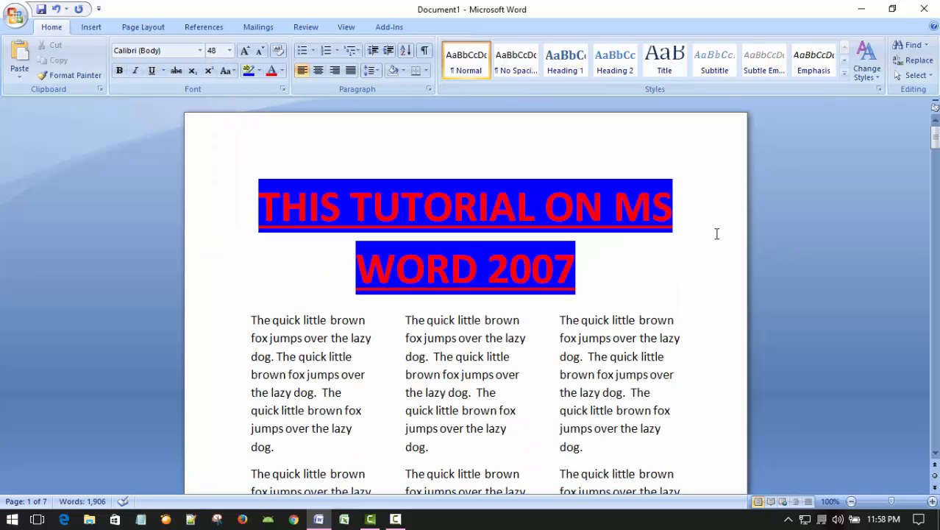
pyautogui.scroll(-1, 698, 217)
pyautogui.scroll(1, 697, 218)
pyautogui.scroll(-2, 647, 236)
pyautogui.scroll(2, 632, 237)
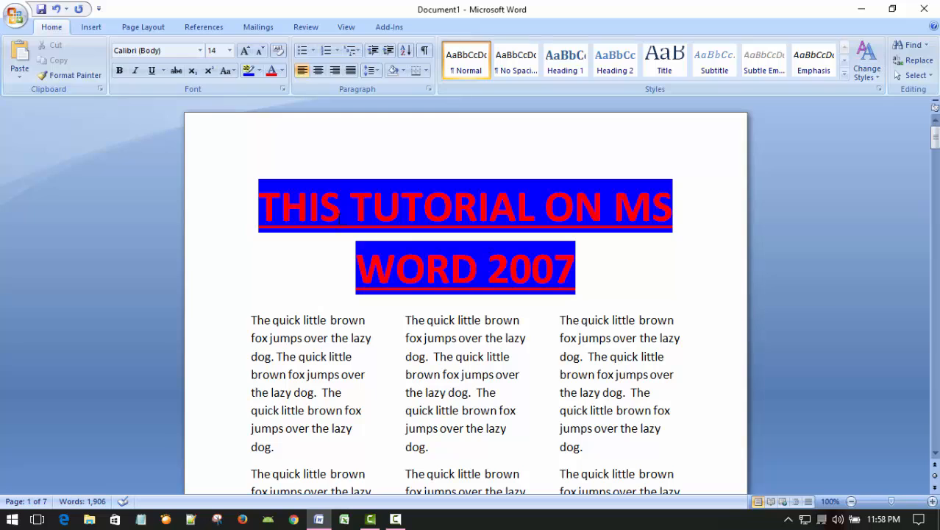
# Step: Break the title before "MS WORD 2007" so those words start a new line, and check the page
pyautogui.click(615, 206)
pyautogui.press('Return')
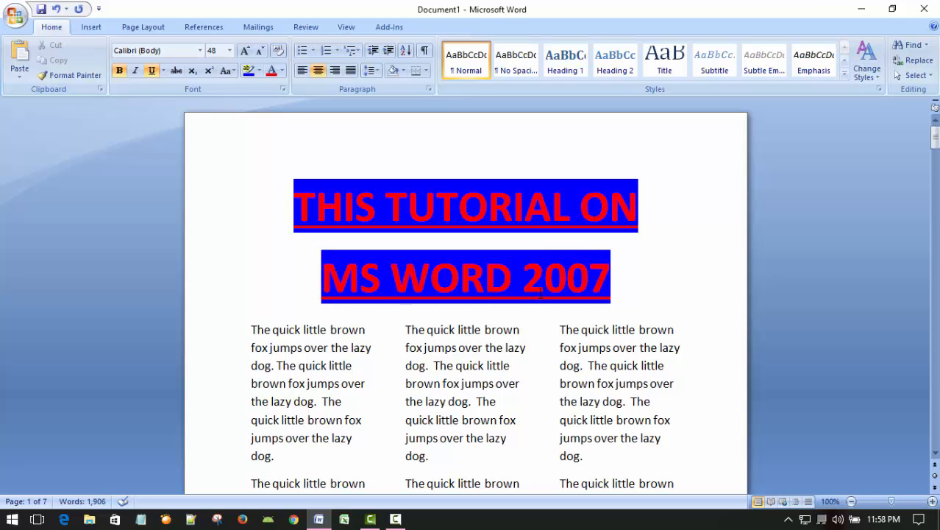
pyautogui.scroll(-6, 717, 298)
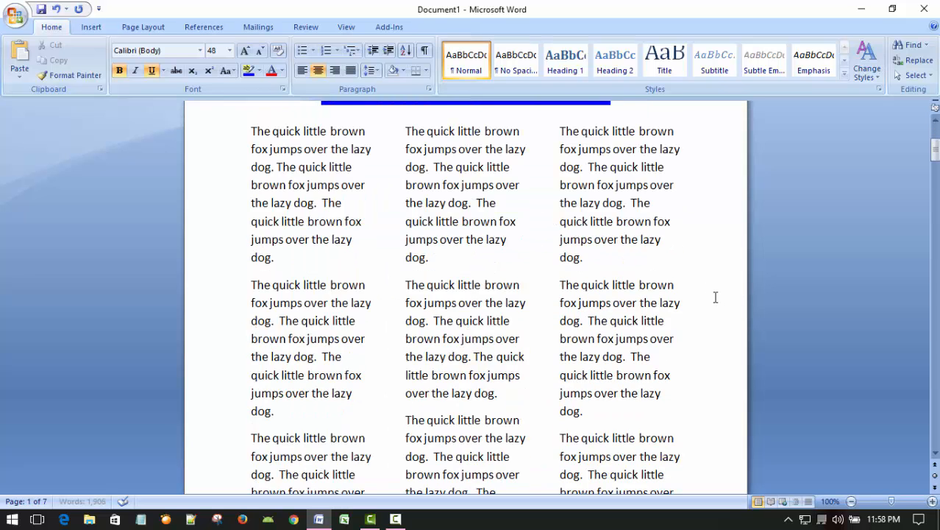
pyautogui.scroll(6, 706, 299)
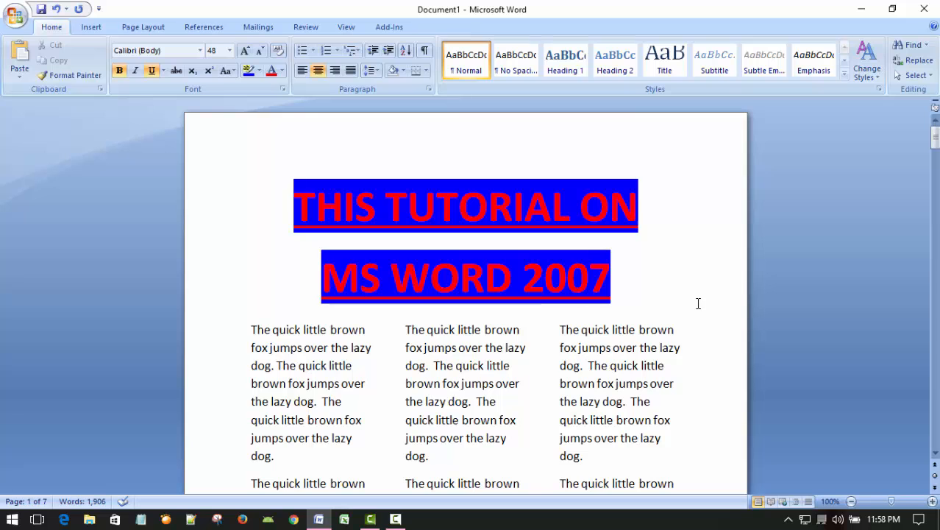
pyautogui.scroll(-7, 685, 312)
pyautogui.scroll(6, 683, 314)
pyautogui.scroll(1, 683, 314)
pyautogui.click(396, 519)
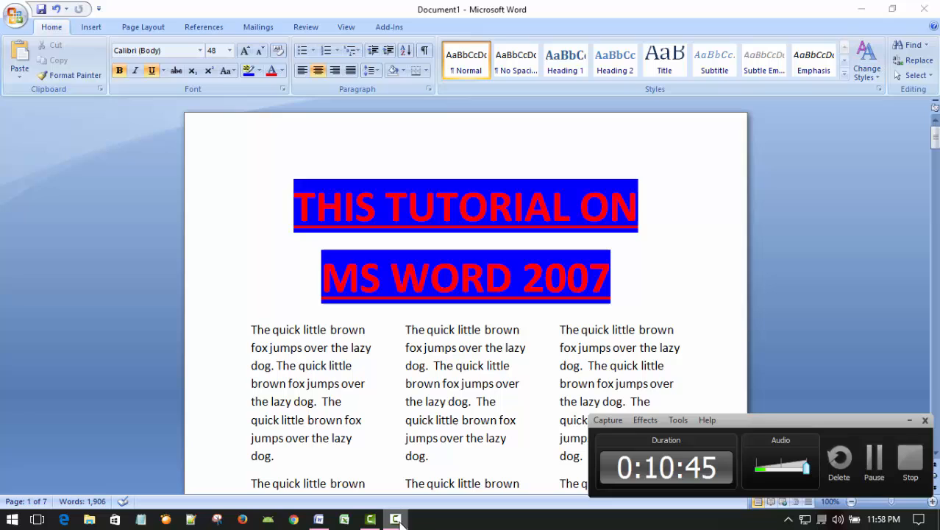
pyautogui.click(910, 420)
pyautogui.scroll(-10, 632, 328)
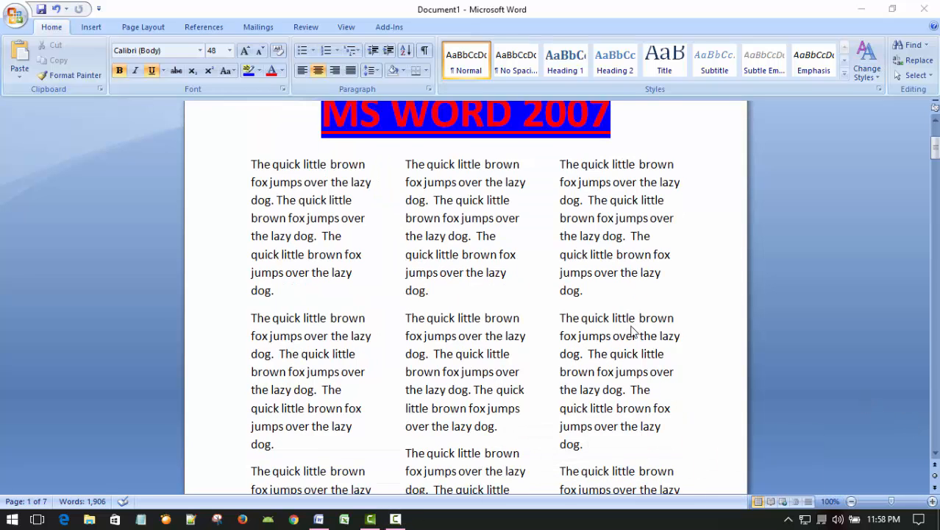
pyautogui.scroll(-20, 619, 328)
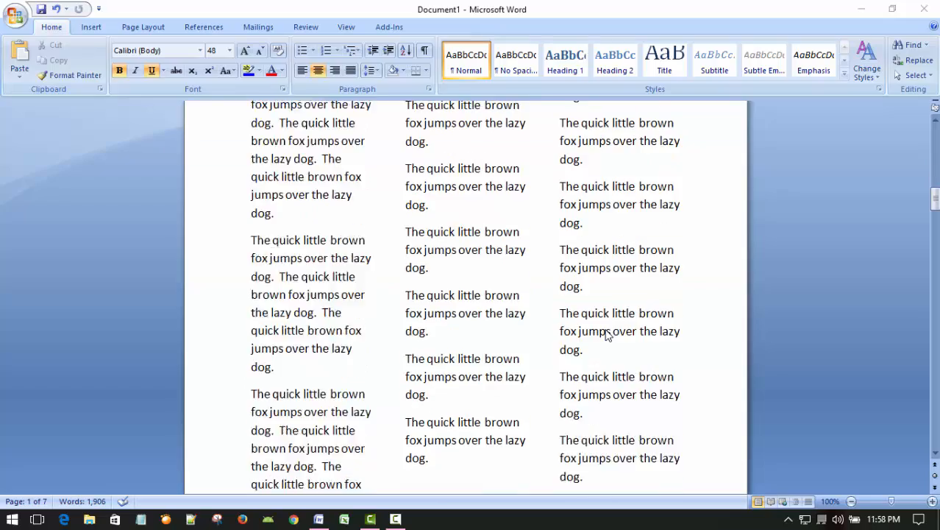
pyautogui.scroll(-20, 602, 337)
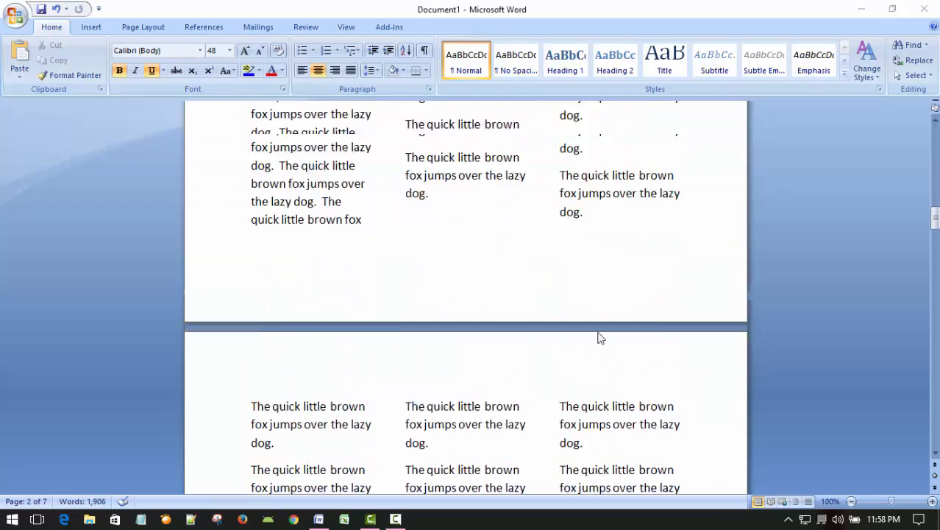
pyautogui.scroll(20, 597, 337)
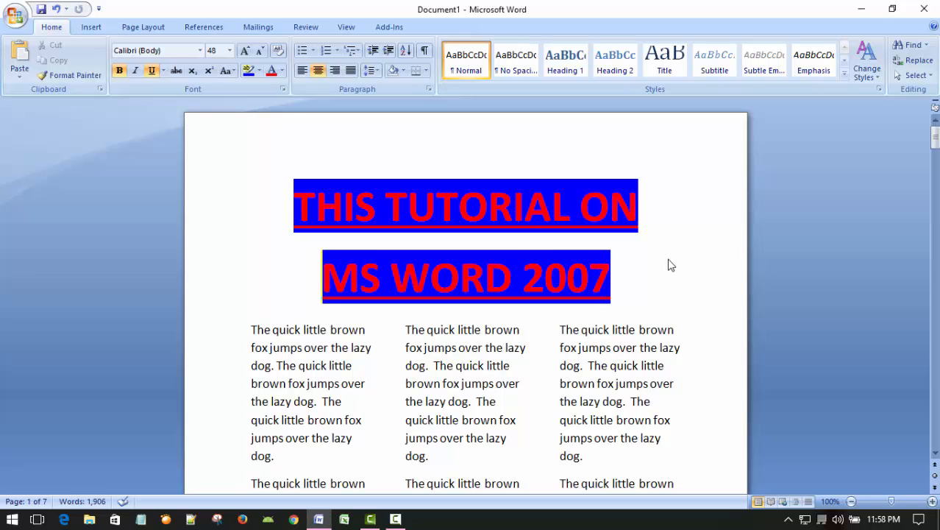
# Step: Examine the two-line title and how the three-column body text flows beneath it on the first page
pyautogui.scroll(-1, 652, 289)
pyautogui.scroll(1, 662, 222)
pyautogui.click(662, 222)
pyautogui.scroll(-6, 654, 346)
pyautogui.scroll(6, 651, 351)
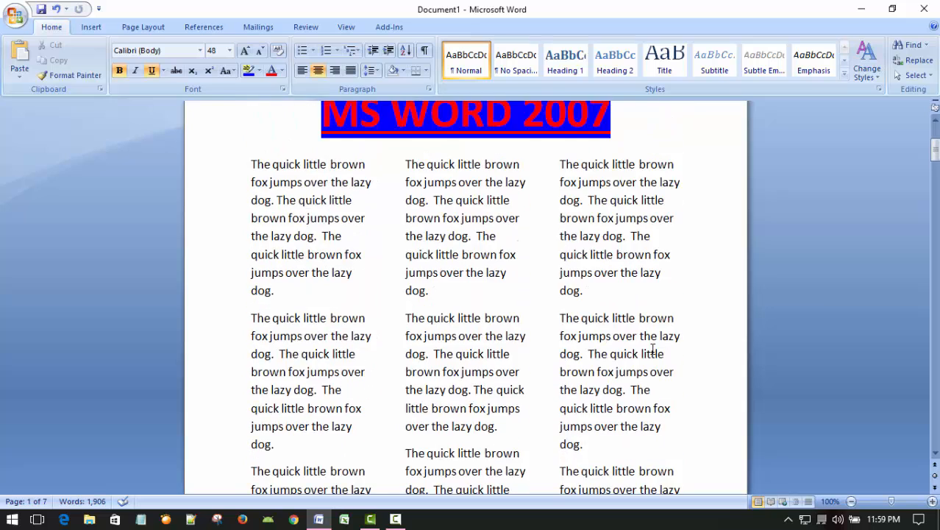
pyautogui.click(675, 291)
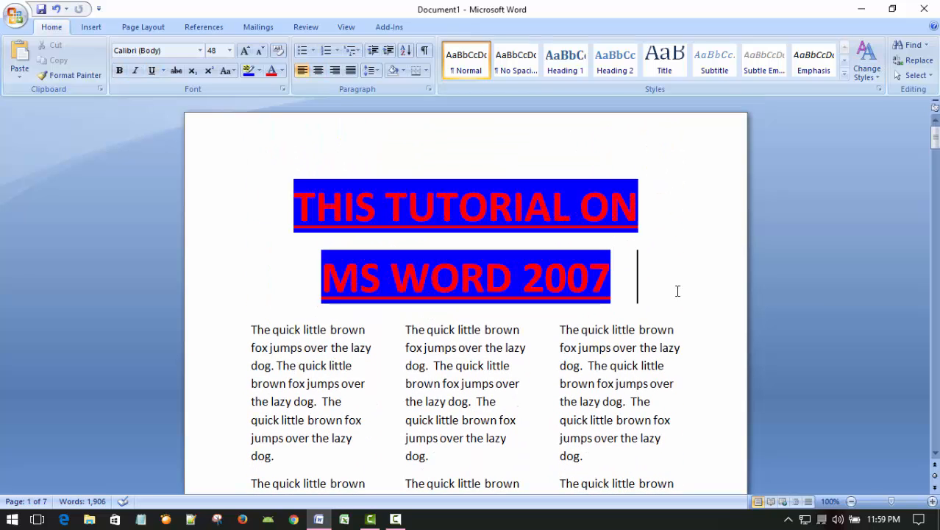
pyautogui.click(691, 189)
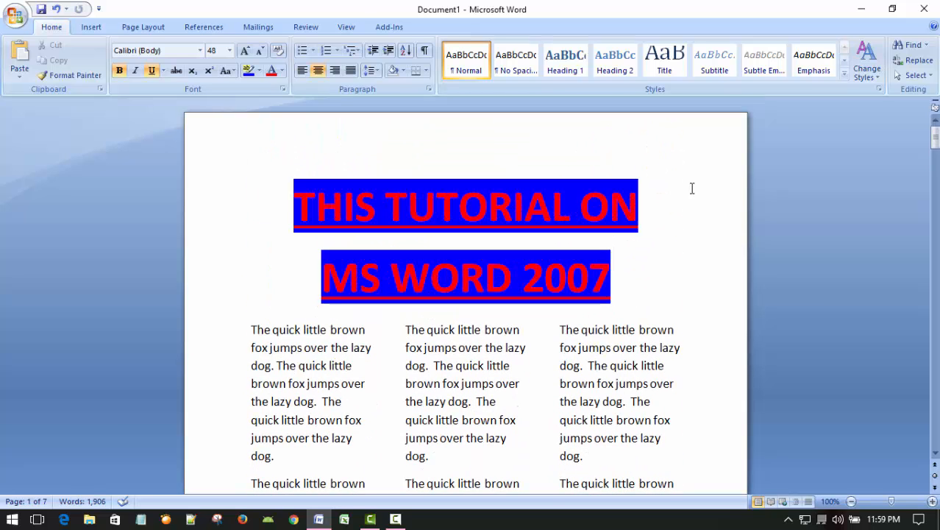
pyautogui.scroll(-2, 658, 331)
pyautogui.scroll(2, 657, 329)
pyautogui.click(667, 288)
# Step: Save the document as a Word document named COLUMNS-TUTORIAL-1 in the Documents folder
pyautogui.click(16, 16)
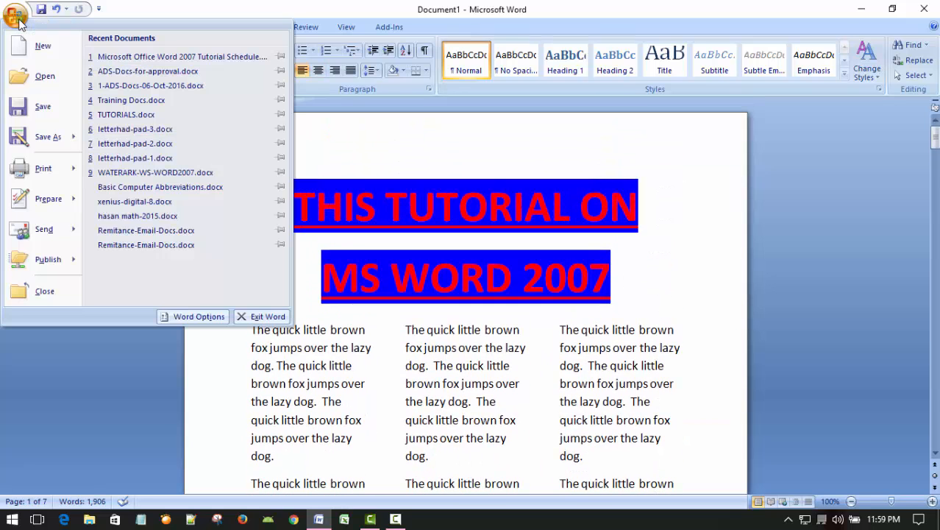
pyautogui.click(38, 138)
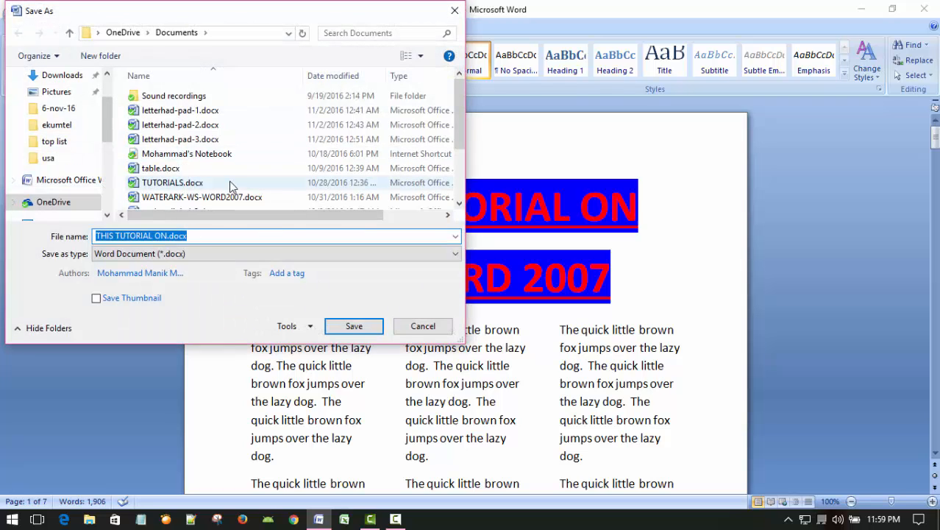
pyautogui.click(212, 234)
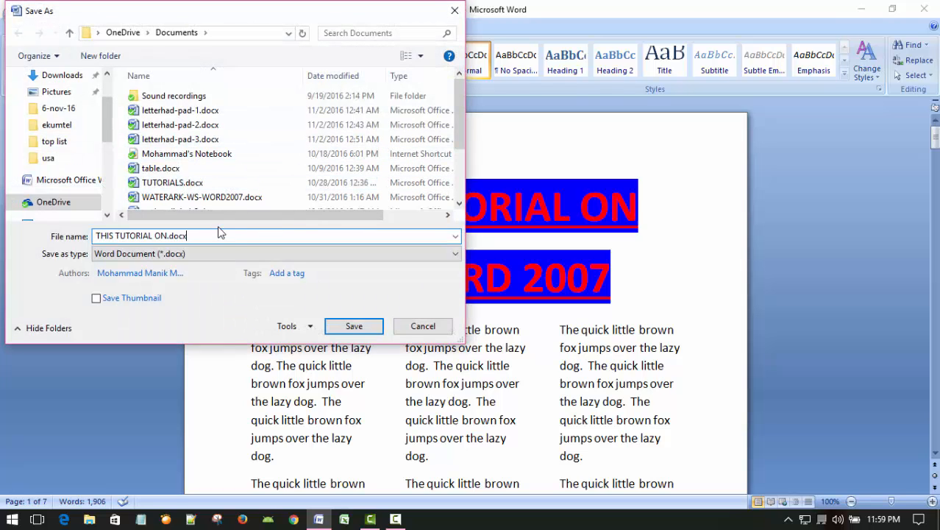
pyautogui.press('BackSpace')
pyautogui.press('BackSpace')
pyautogui.press('BackSpace')
pyautogui.press('BackSpace')
pyautogui.press('BackSpace')
pyautogui.press('BackSpace')
pyautogui.press('BackSpace')
pyautogui.press('BackSpace')
pyautogui.press('BackSpace')
pyautogui.press('BackSpace')
pyautogui.press('BackSpace')
pyautogui.press('BackSpace')
pyautogui.press('BackSpace')
pyautogui.press('BackSpace')
pyautogui.press('BackSpace')
pyautogui.press('BackSpace')
pyautogui.press('BackSpace')
pyautogui.press('BackSpace')
pyautogui.press('BackSpace')
pyautogui.press('BackSpace')
pyautogui.press('BackSpace')
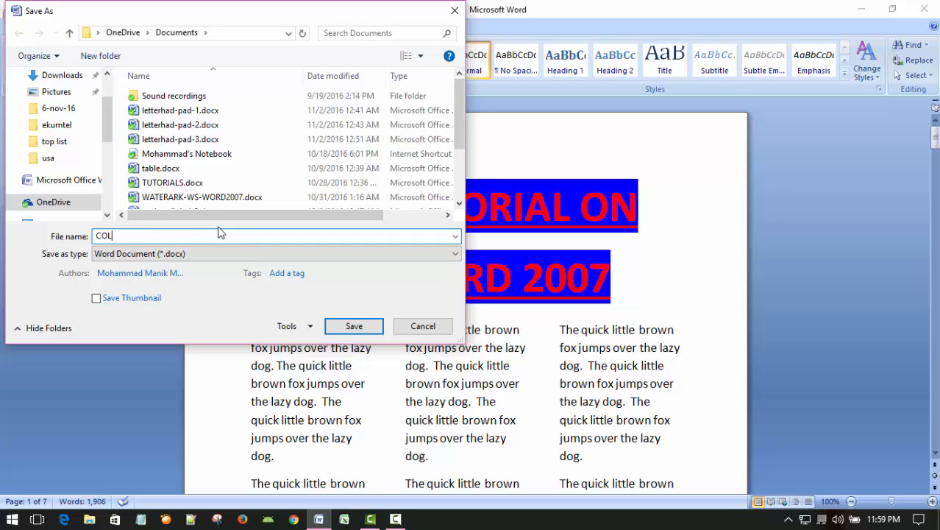
pyautogui.write('COLUMNS-TUTORIAL-1')
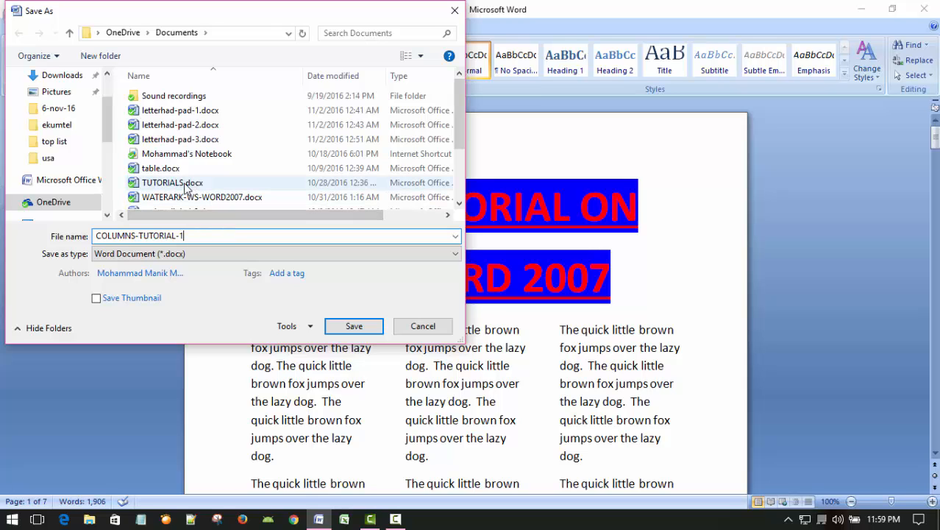
pyautogui.click(354, 326)
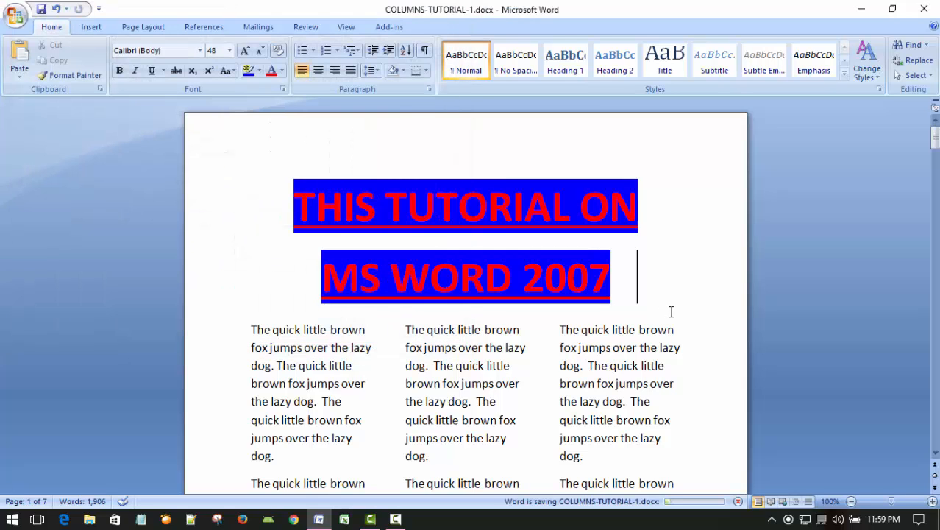
# Step: Review the three-column layout through page 4 and place the insertion point before that page's first paragraph
pyautogui.click(636, 331)
pyautogui.scroll(-10, 625, 331)
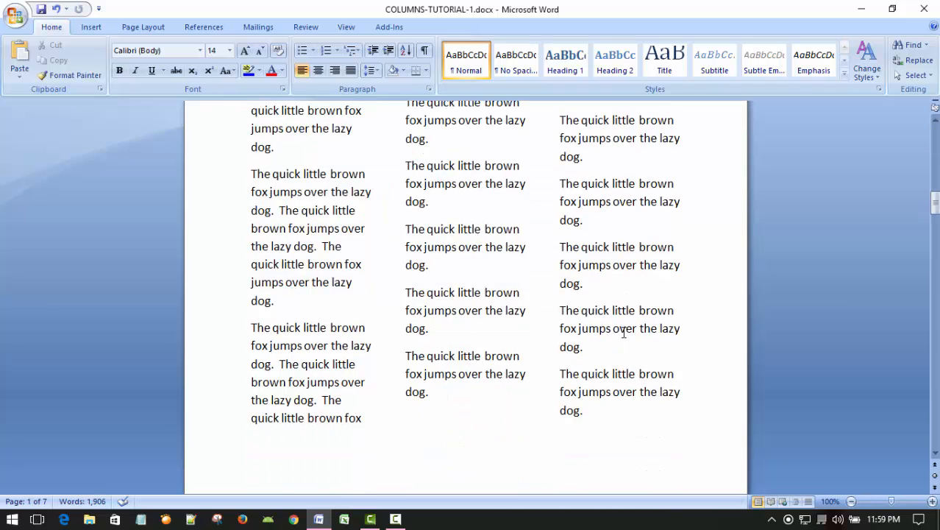
pyautogui.scroll(10, 618, 330)
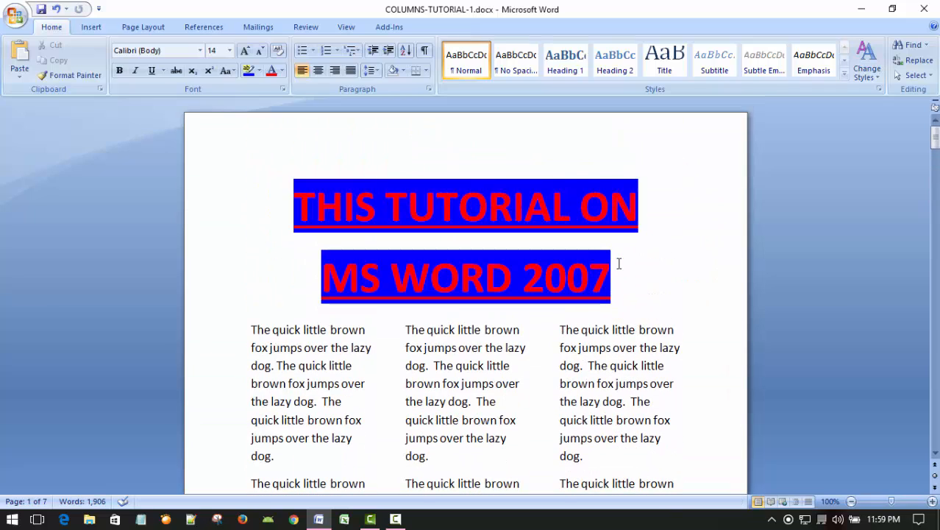
pyautogui.click(683, 209)
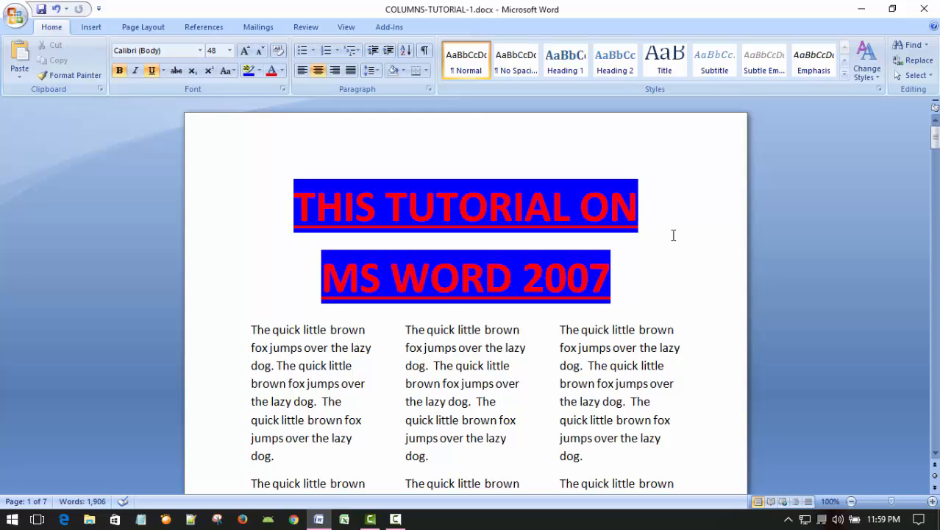
pyautogui.scroll(-2, 673, 235)
pyautogui.scroll(2, 672, 237)
pyautogui.scroll(-15, 665, 233)
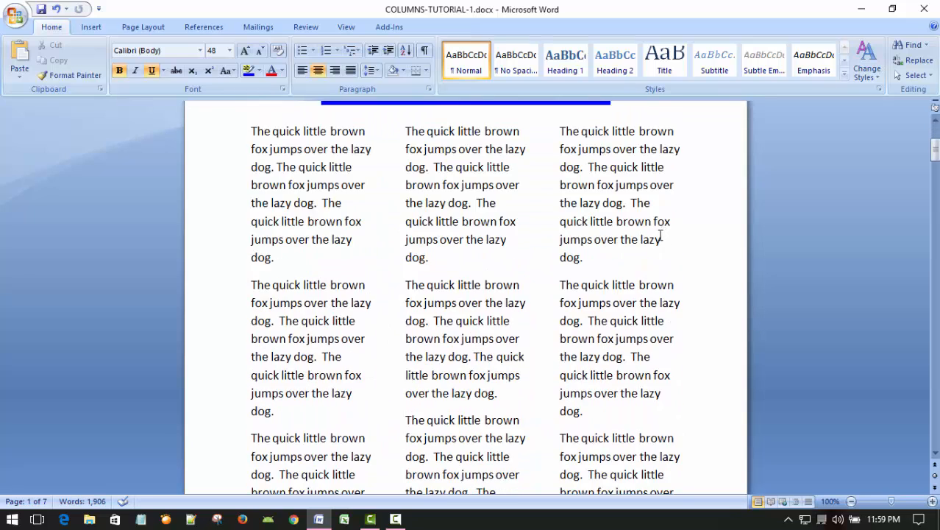
pyautogui.scroll(-15, 650, 240)
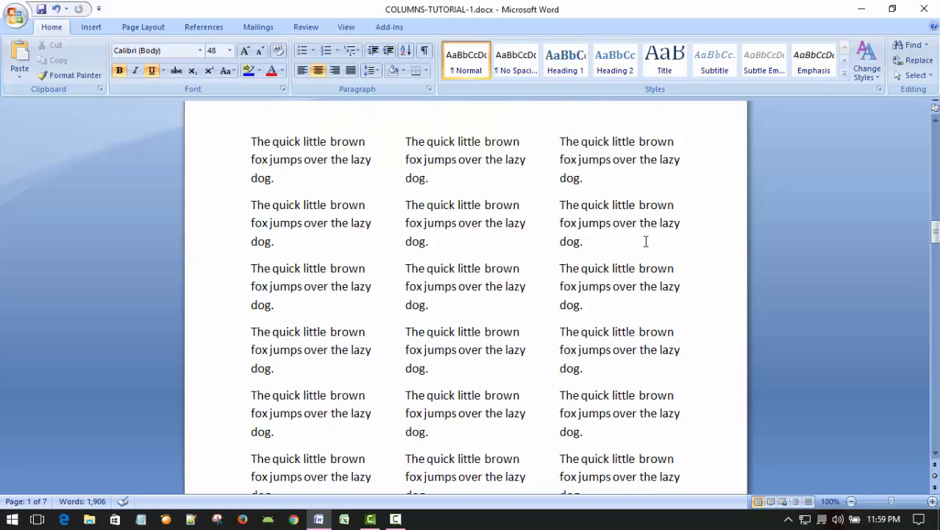
pyautogui.scroll(-15, 635, 242)
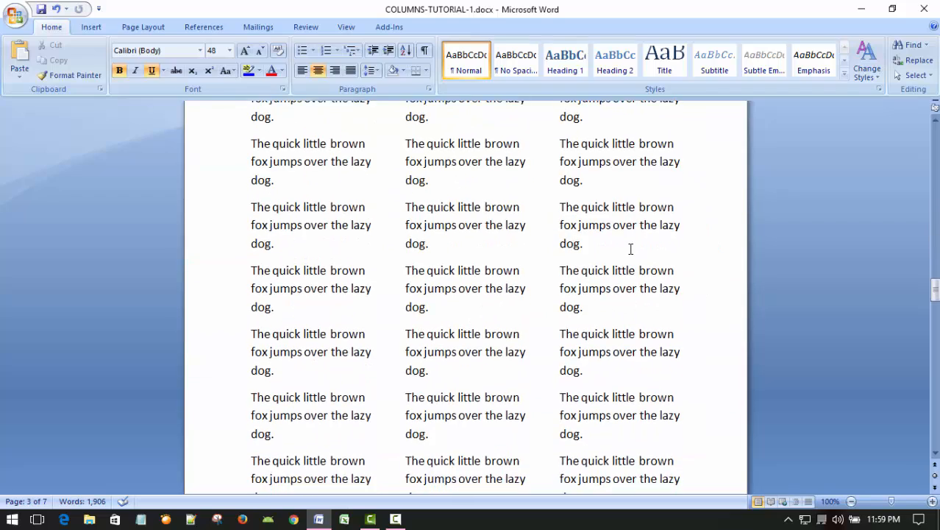
pyautogui.scroll(-5, 632, 240)
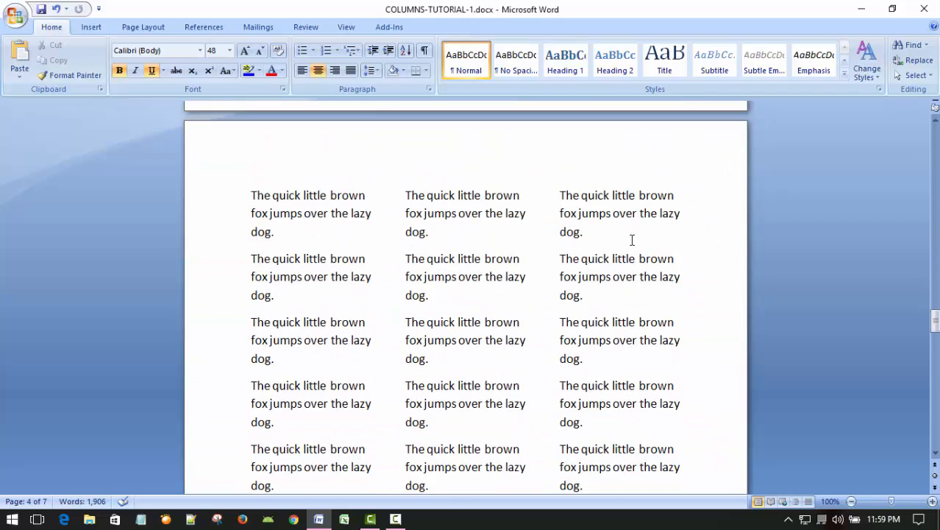
pyautogui.scroll(12, 632, 240)
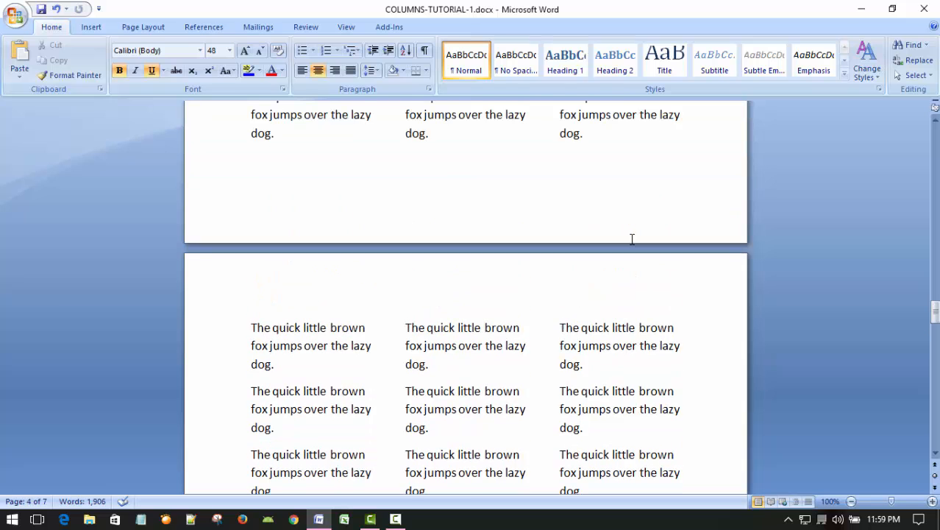
pyautogui.scroll(-10, 632, 239)
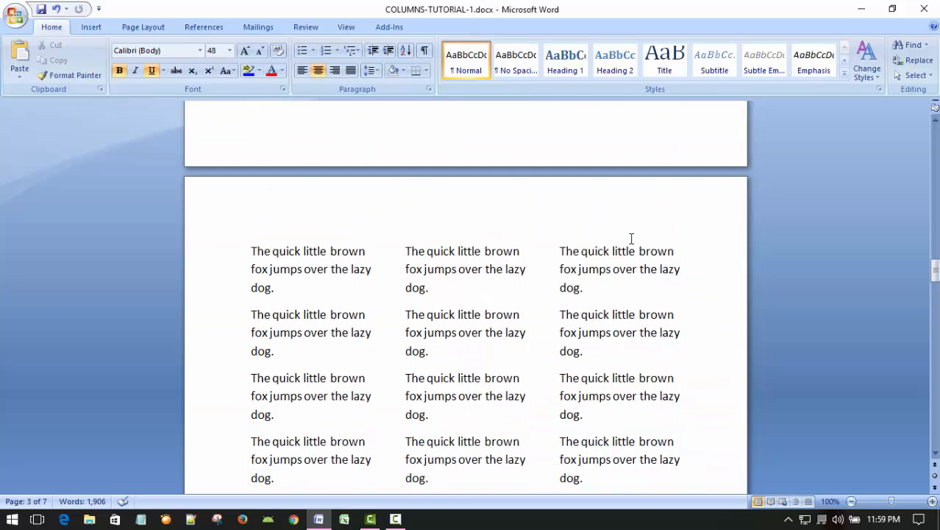
pyautogui.click(286, 250)
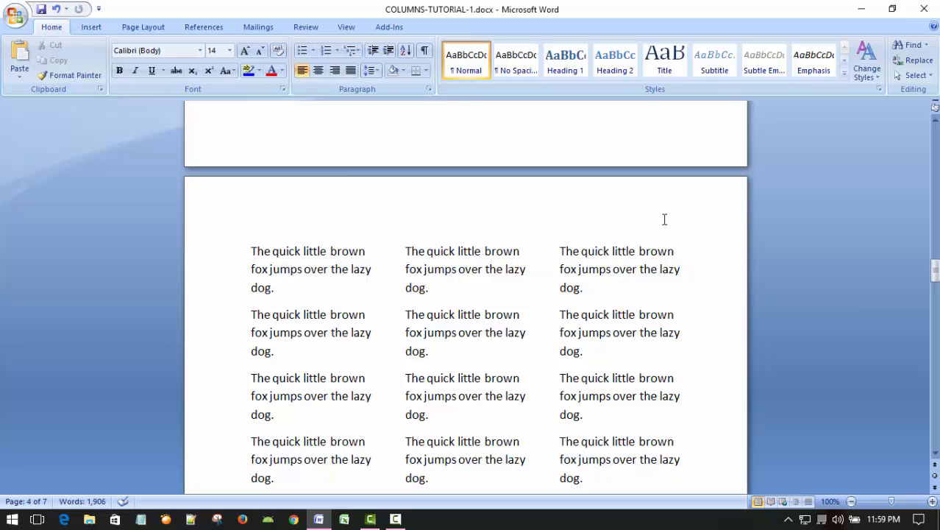
pyautogui.click(395, 519)
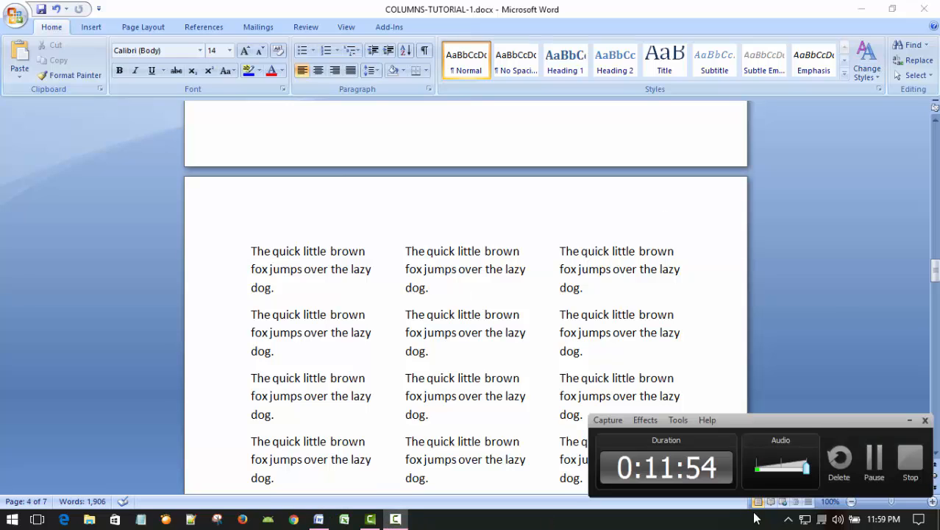
pyautogui.click(877, 457)
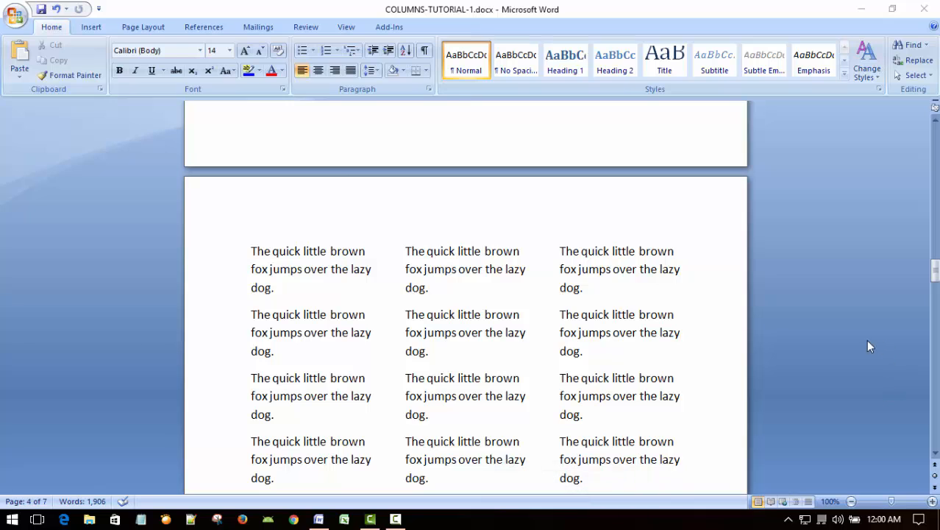
pyautogui.click(472, 255)
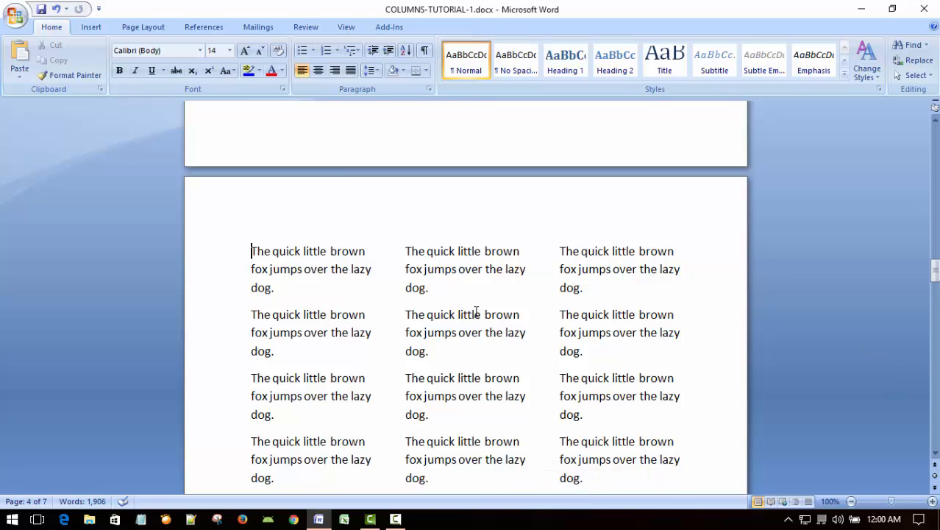
# Step: Add the line "THIS TURTORIAL ON COLUMN IN WORD 2007" as a new paragraph above the first paragraph on page 4
pyautogui.scroll(-3, 471, 314)
pyautogui.scroll(3, 471, 315)
pyautogui.press('Return')
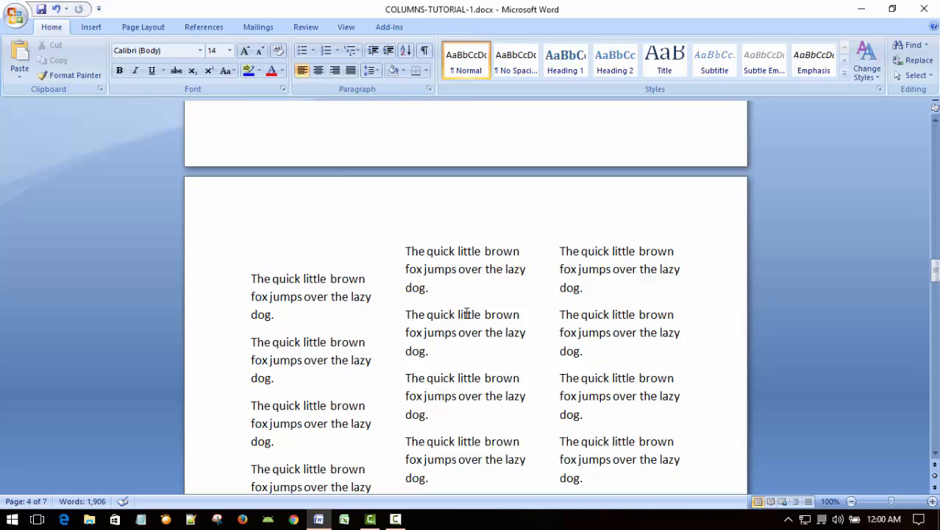
pyautogui.scroll(1, 467, 314)
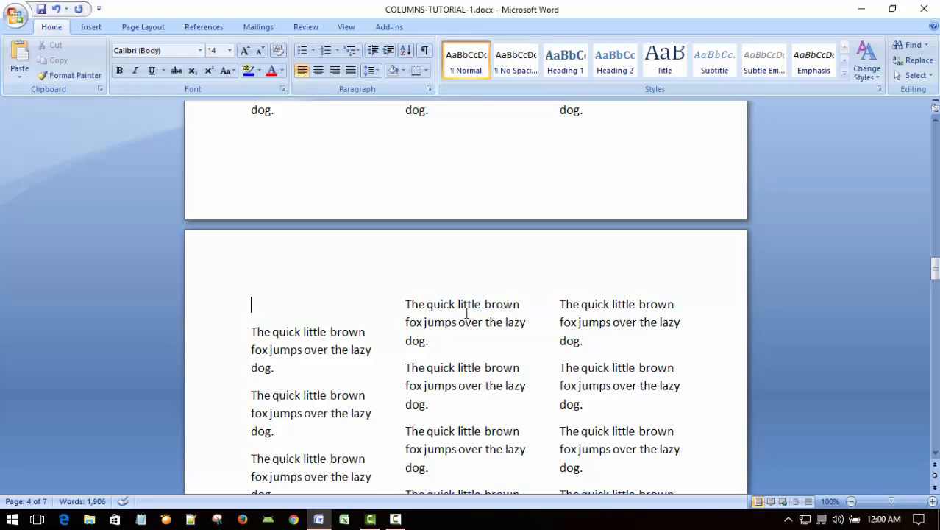
pyautogui.write('THIS TURTO')
pyautogui.write('R')
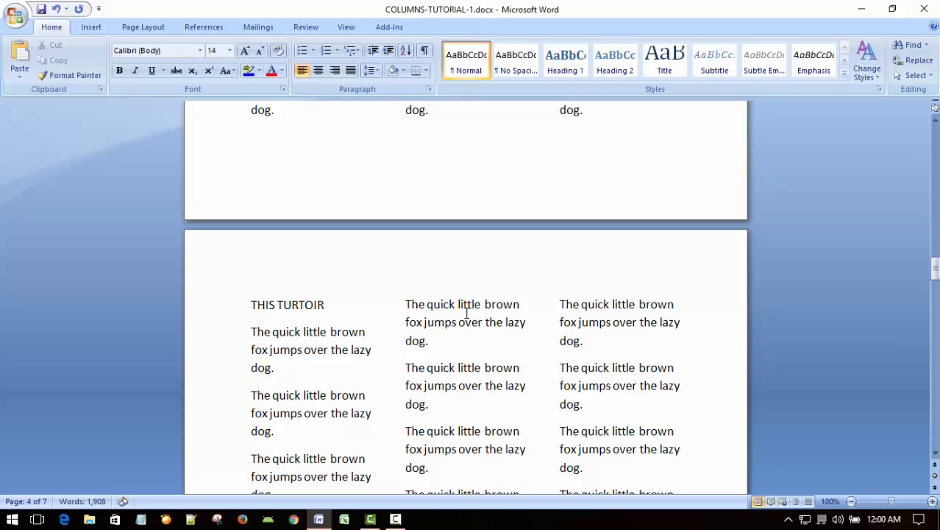
pyautogui.press('BackSpace')
pyautogui.press('BackSpace')
pyautogui.write('ORIAL ON CO')
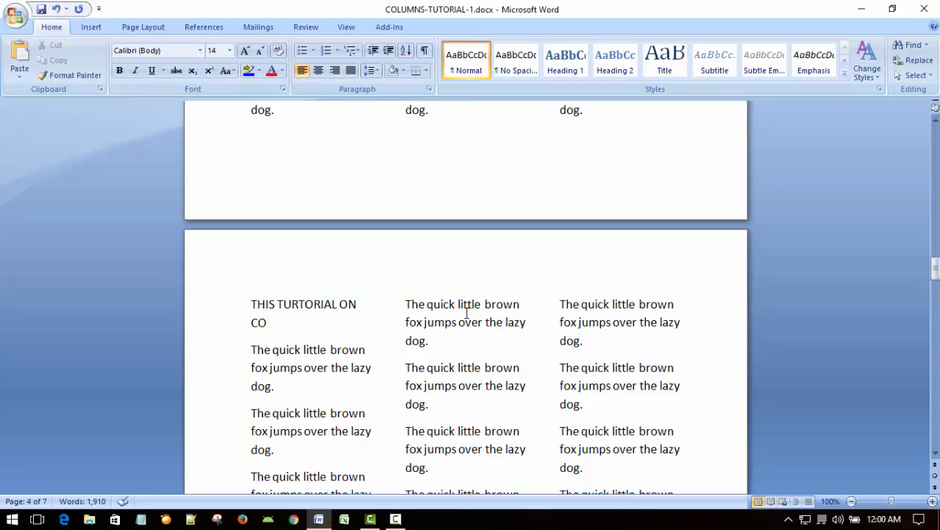
pyautogui.write('LUMN IN W')
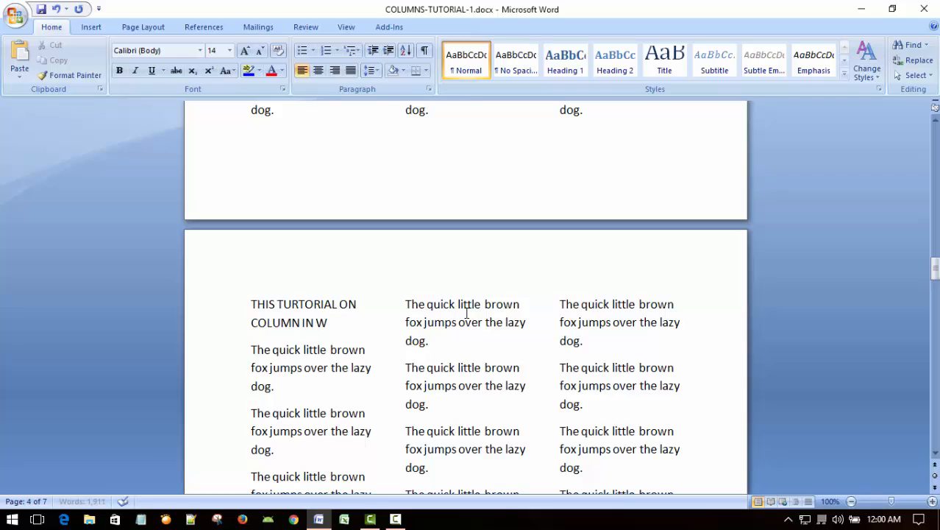
pyautogui.write('ORD 200')
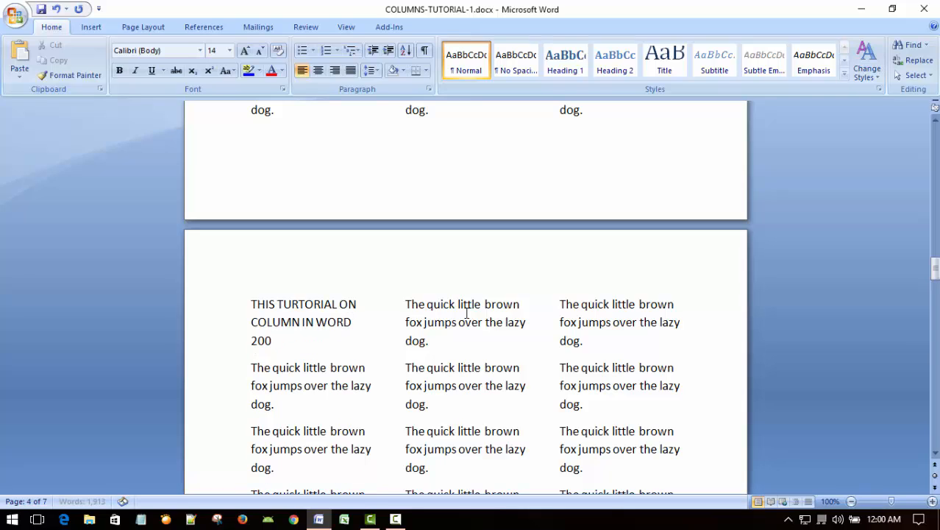
pyautogui.write('7')
# Step: Apply the One column layout to only the new heading line on page 4
pyautogui.moveTo(250, 304); pyautogui.dragTo(314, 335)
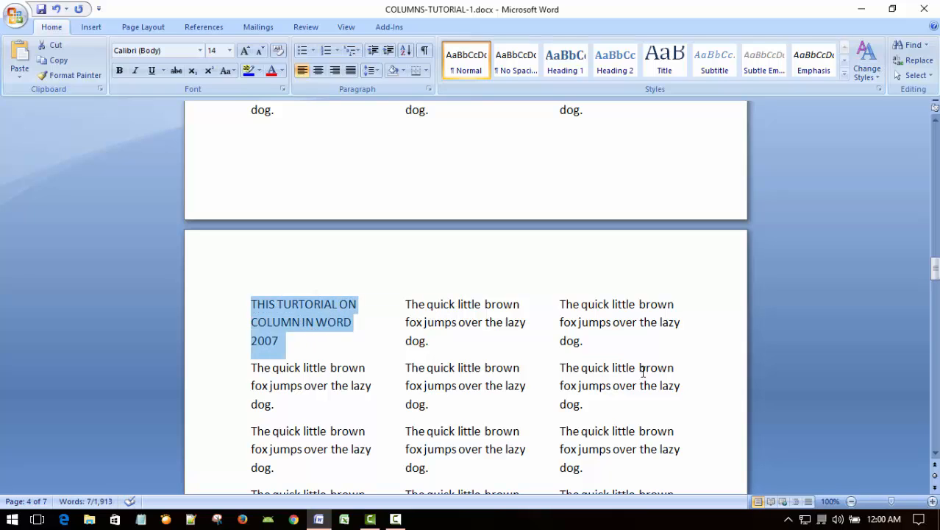
pyautogui.click(134, 28)
pyautogui.click(213, 63)
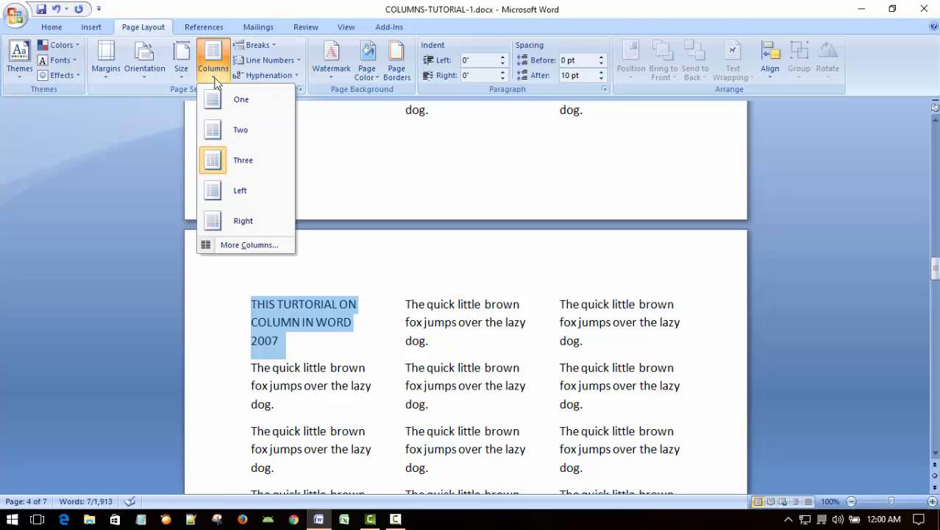
pyautogui.click(217, 104)
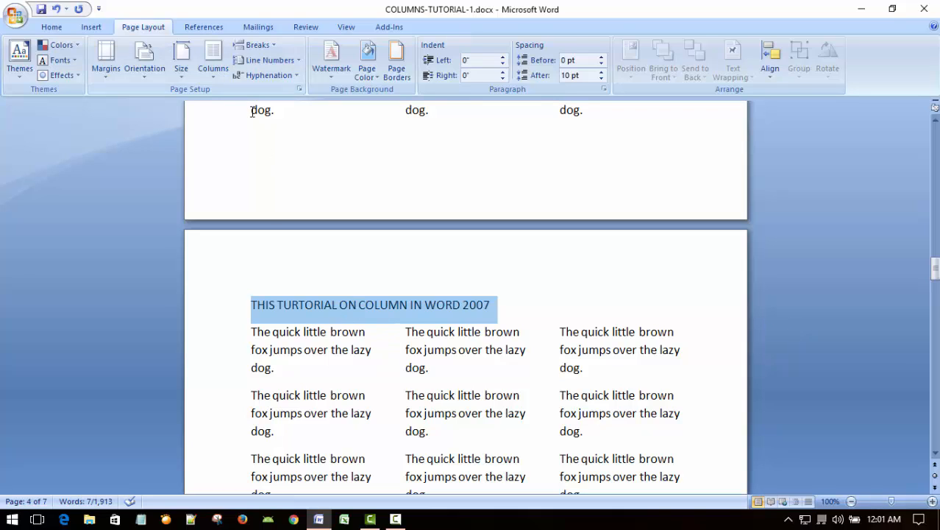
pyautogui.click(215, 53)
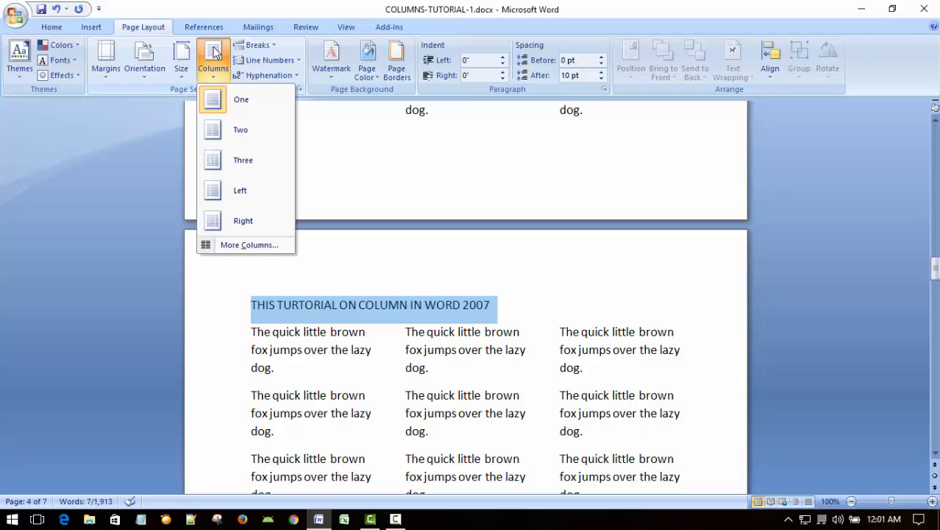
pyautogui.click(234, 103)
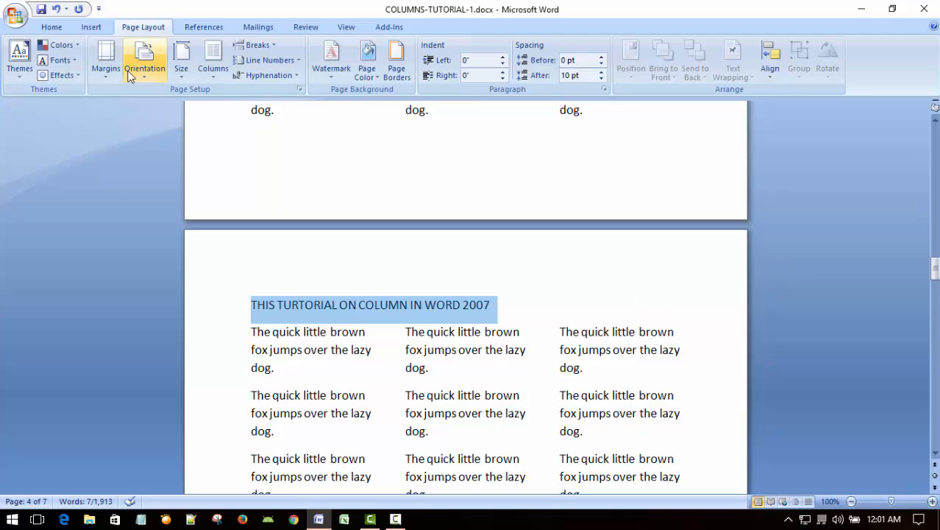
# Step: Center the page 4 heading and set its font size to 48
pyautogui.click(50, 27)
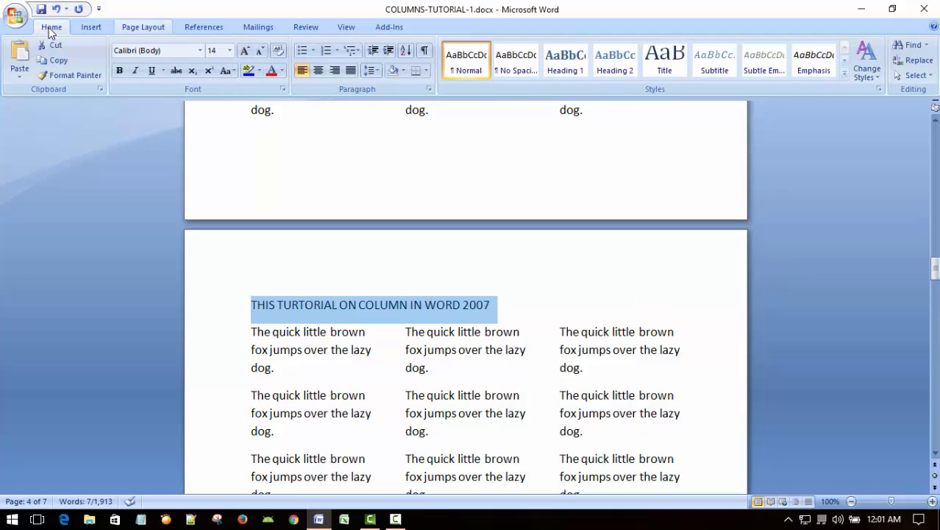
pyautogui.click(318, 72)
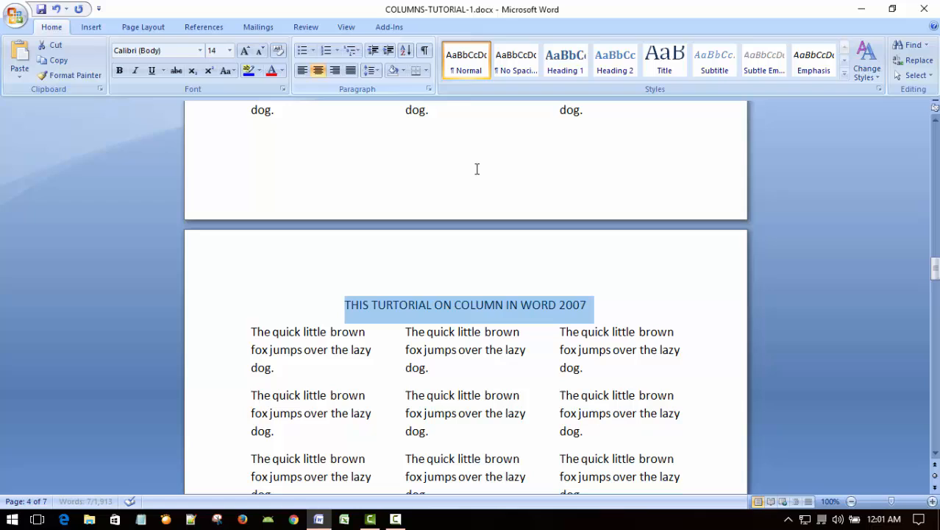
pyautogui.click(229, 50)
pyautogui.click(214, 231)
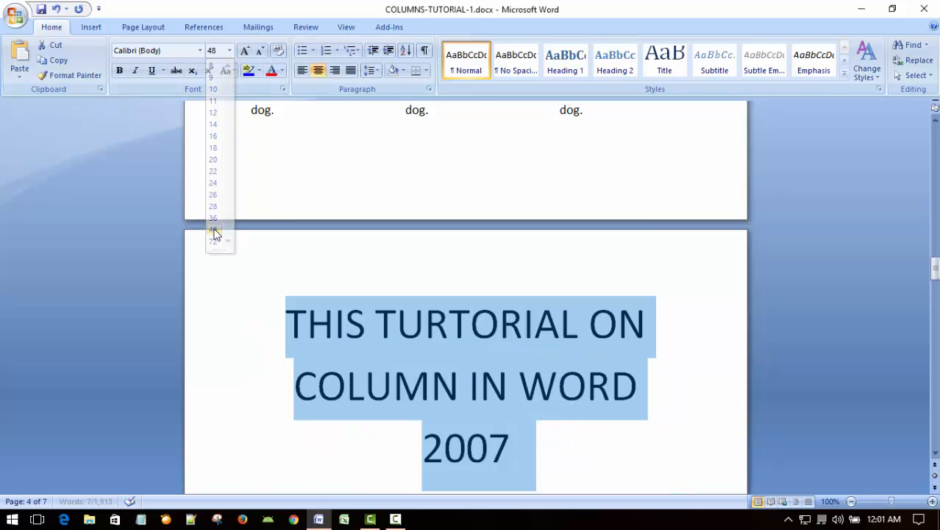
# Step: Set the page 4 heading's font size to 24 and make it bold
pyautogui.click(229, 51)
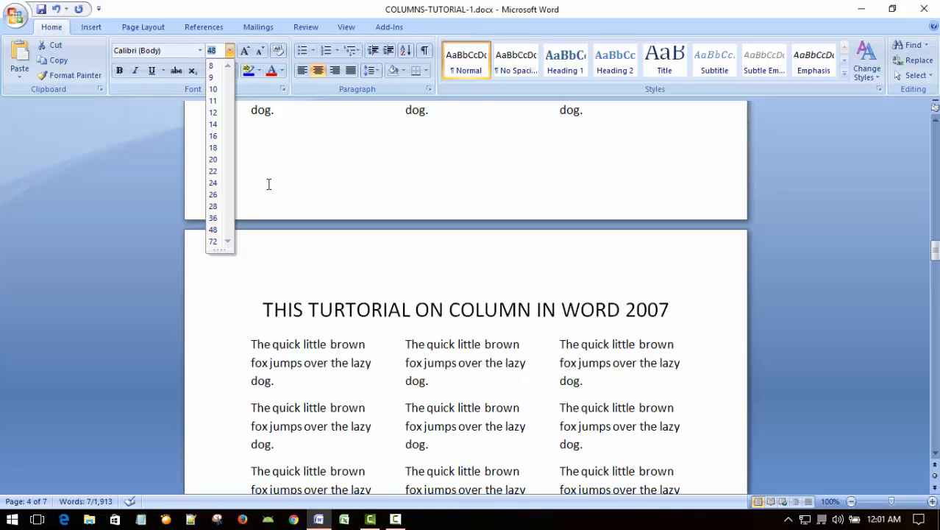
pyautogui.click(213, 182)
pyautogui.click(120, 70)
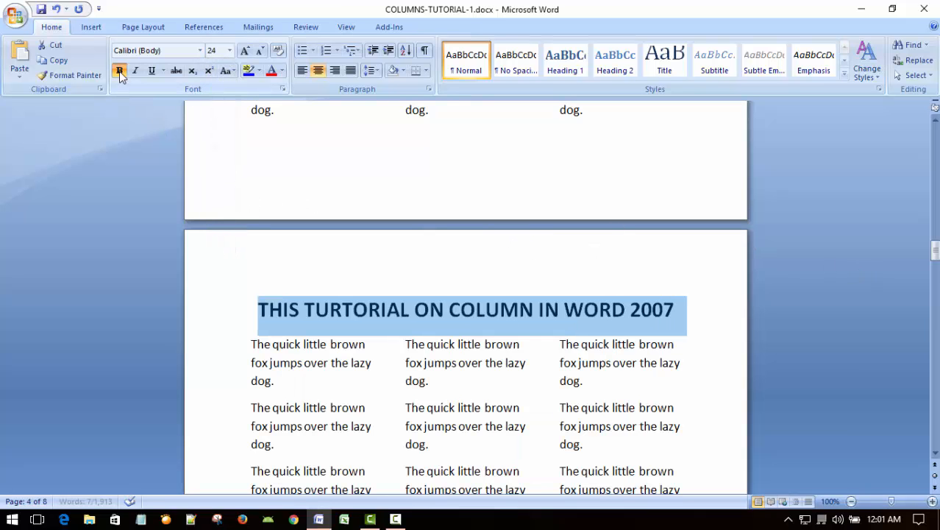
pyautogui.click(632, 248)
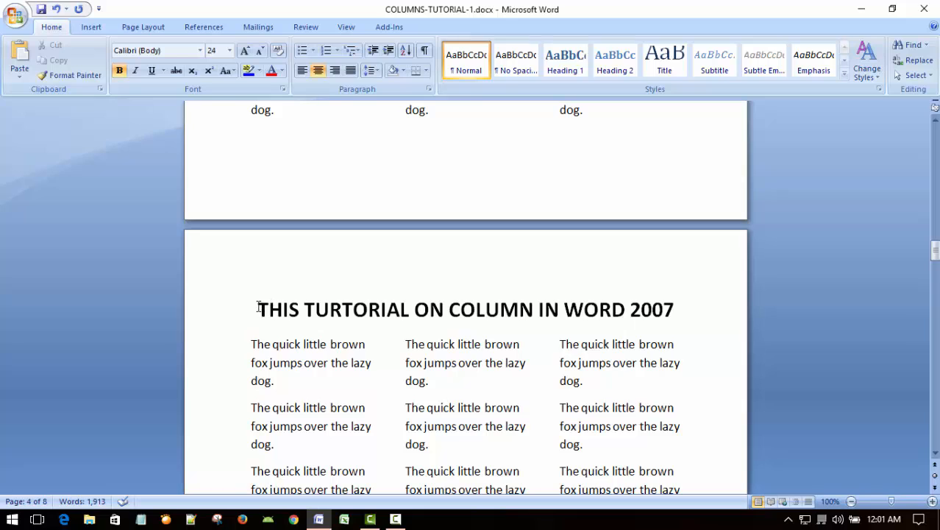
# Step: Color the page 4 heading text in a darker shade of the Orange, Accent 6 theme color
pyautogui.moveTo(256, 309); pyautogui.dragTo(689, 310)
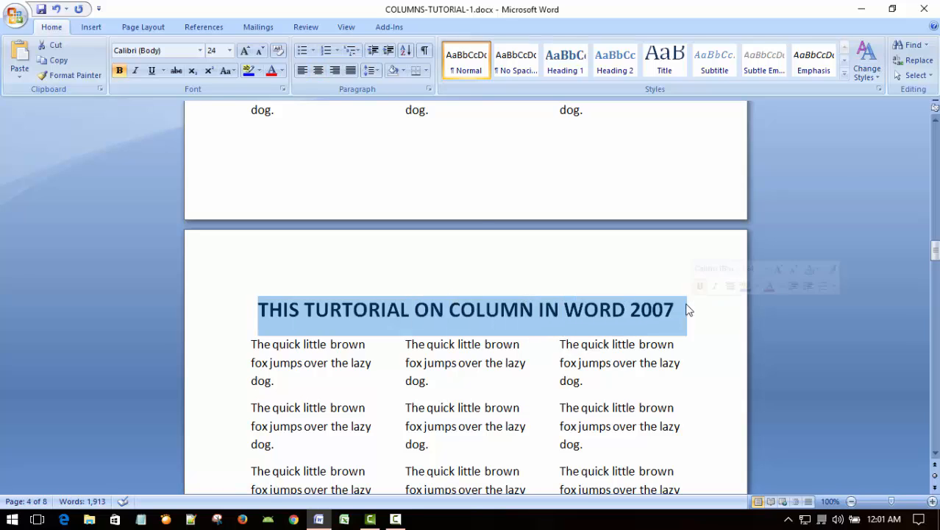
pyautogui.click(281, 70)
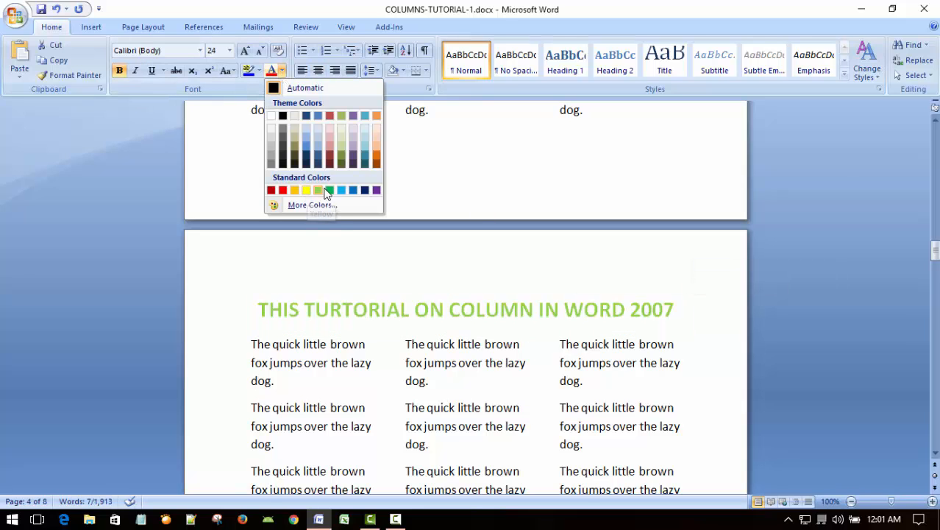
pyautogui.click(377, 160)
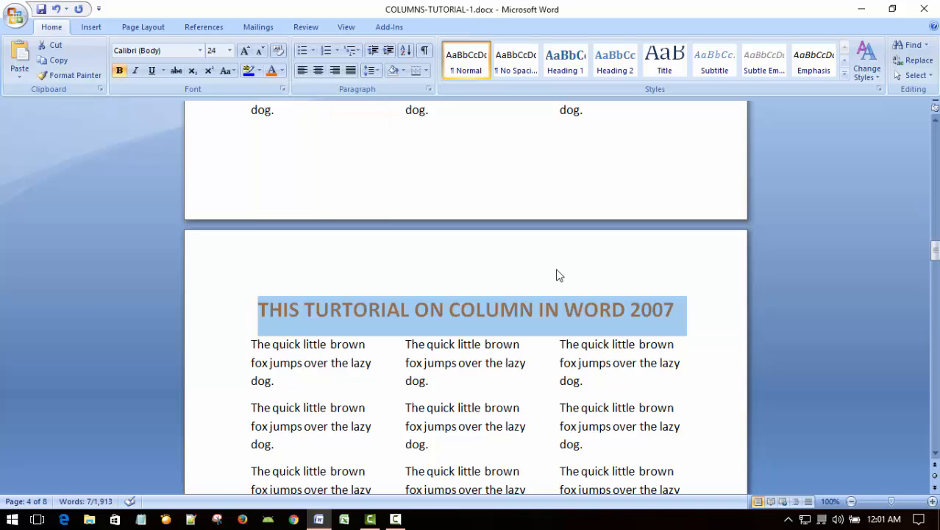
pyautogui.click(590, 332)
# Step: Examine how the single-column heading on page 4 sits above the three columns of body text
pyautogui.scroll(-3, 567, 342)
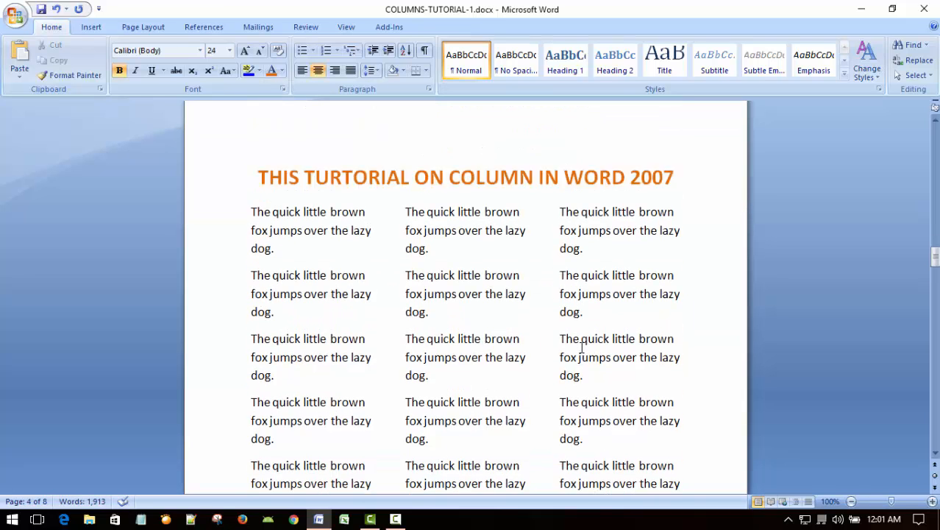
pyautogui.scroll(2, 614, 296)
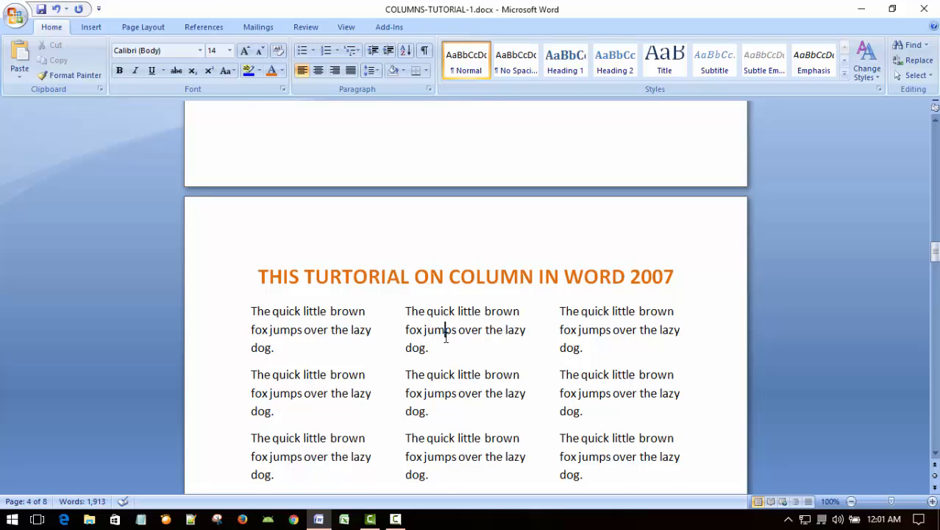
pyautogui.scroll(-4, 443, 335)
pyautogui.scroll(3, 483, 342)
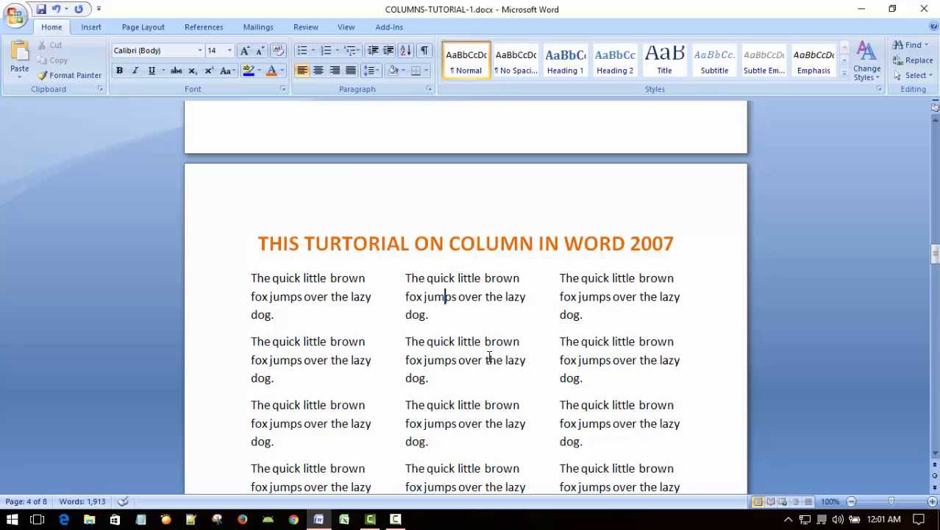
pyautogui.click(489, 359)
pyautogui.scroll(1, 488, 352)
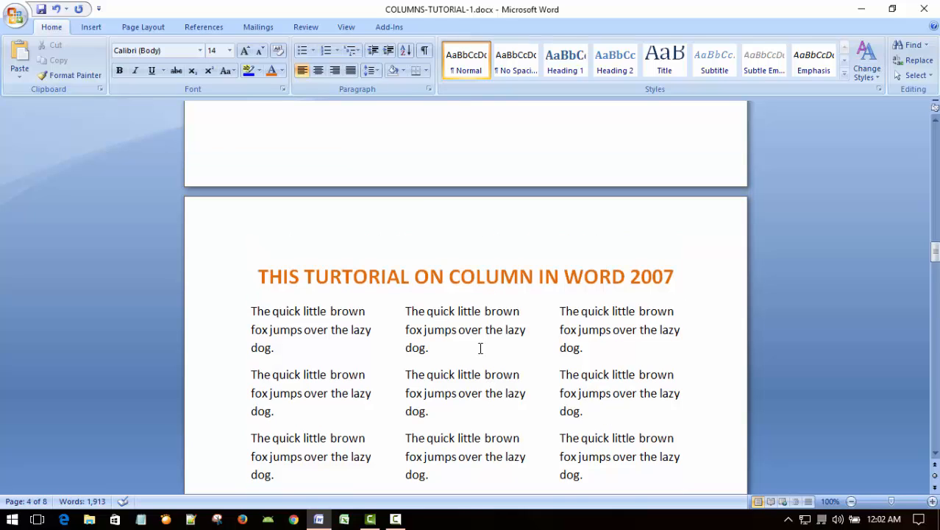
pyautogui.click(429, 283)
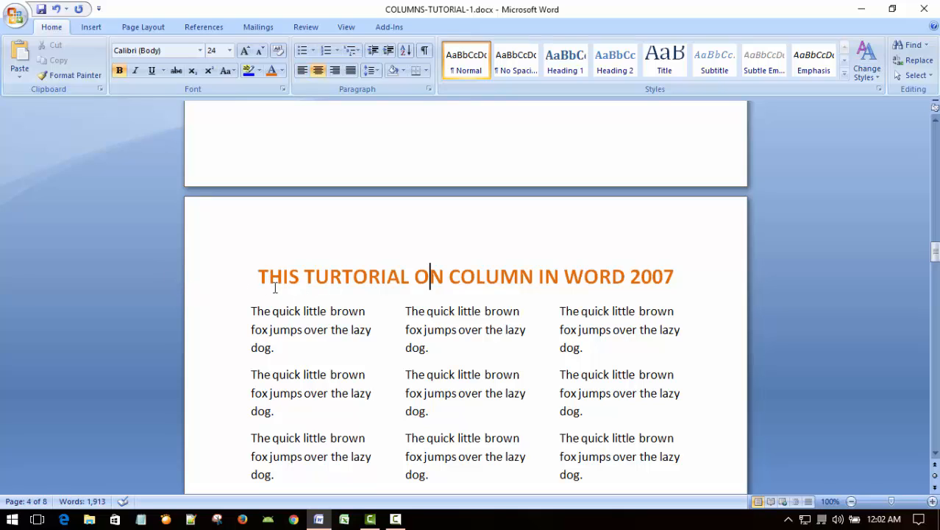
pyautogui.click(463, 312)
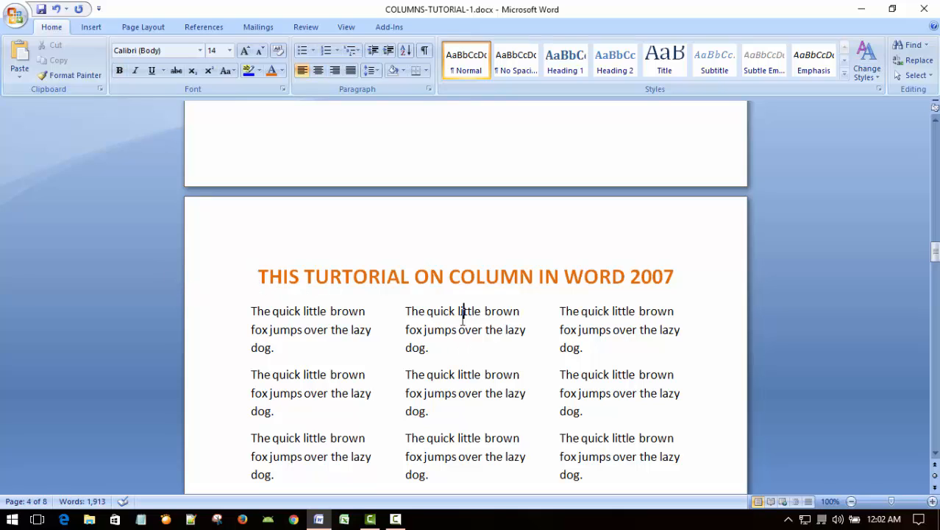
pyautogui.click(688, 270)
pyautogui.click(434, 330)
pyautogui.click(600, 274)
pyautogui.click(485, 311)
pyautogui.scroll(-4, 486, 337)
pyautogui.scroll(5, 483, 337)
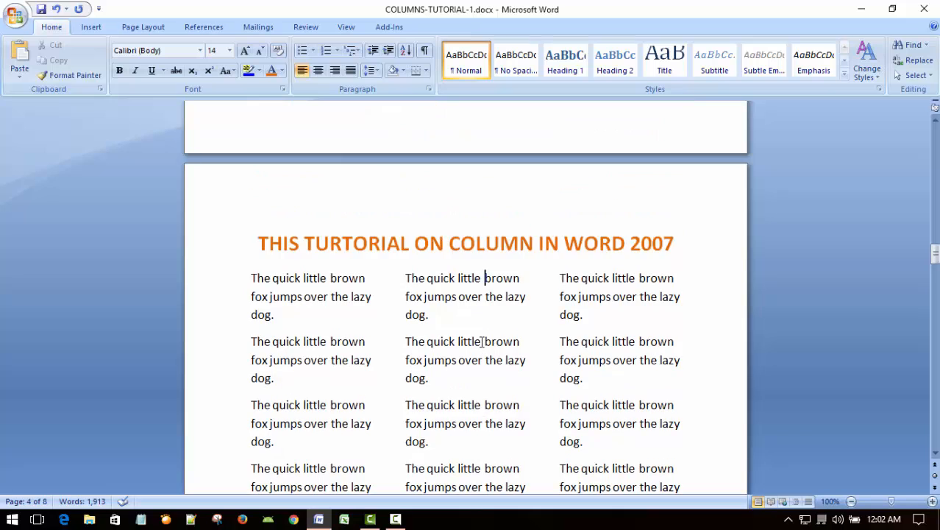
pyautogui.scroll(1, 482, 342)
pyautogui.scroll(-1, 483, 343)
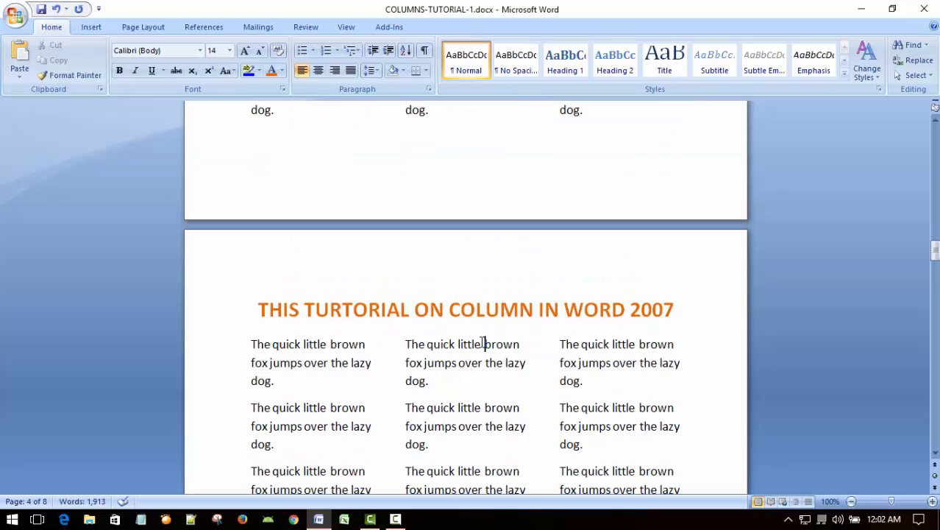
pyautogui.click(527, 312)
pyautogui.scroll(-1, 482, 342)
pyautogui.scroll(1, 471, 340)
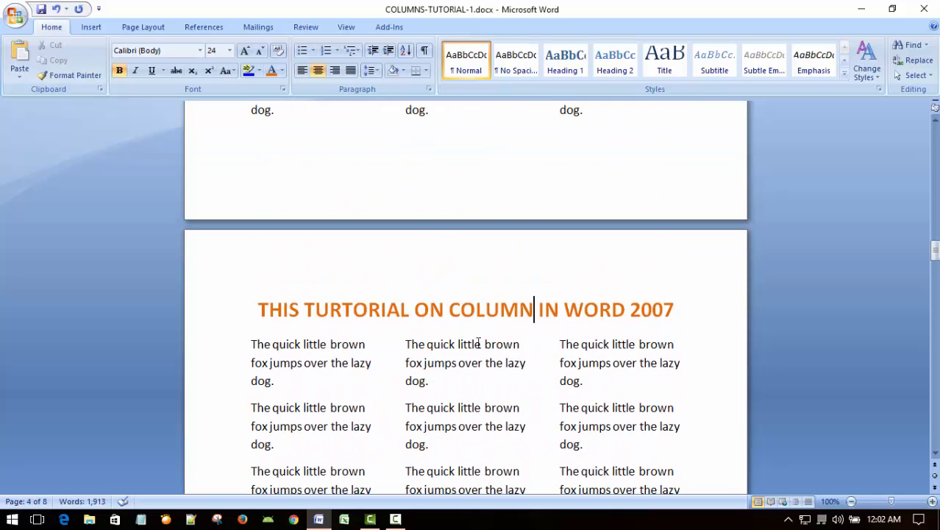
pyautogui.scroll(-1, 477, 343)
pyautogui.click(482, 278)
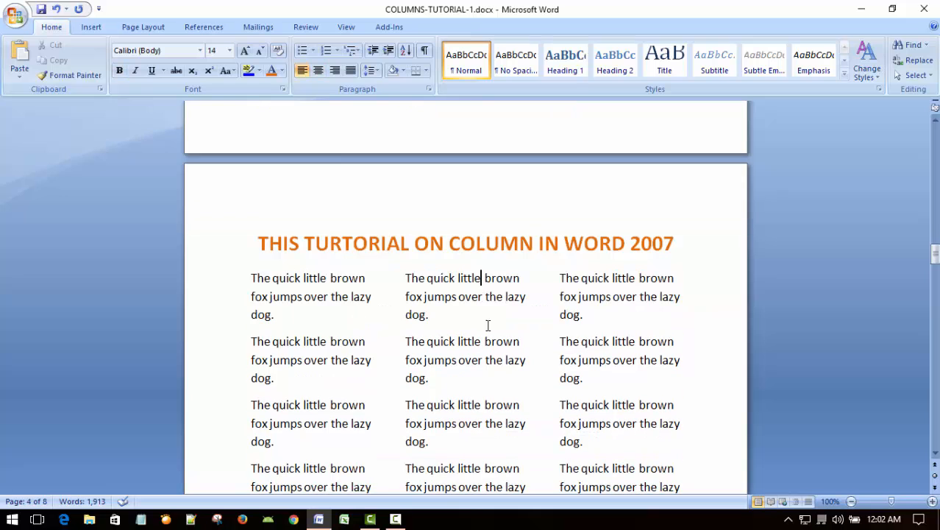
pyautogui.scroll(2, 496, 360)
pyautogui.scroll(-2, 495, 359)
pyautogui.scroll(-1, 495, 360)
pyautogui.scroll(1, 495, 360)
pyautogui.click(491, 296)
pyautogui.click(623, 280)
pyautogui.click(291, 279)
pyautogui.click(459, 278)
# Step: Review the preceding pages back to page 1 and examine the heading above its three-column text
pyautogui.scroll(-6, 460, 401)
pyautogui.scroll(3, 462, 408)
pyautogui.scroll(3, 462, 332)
pyautogui.scroll(5, 452, 417)
pyautogui.scroll(-10, 452, 417)
pyautogui.scroll(20, 452, 418)
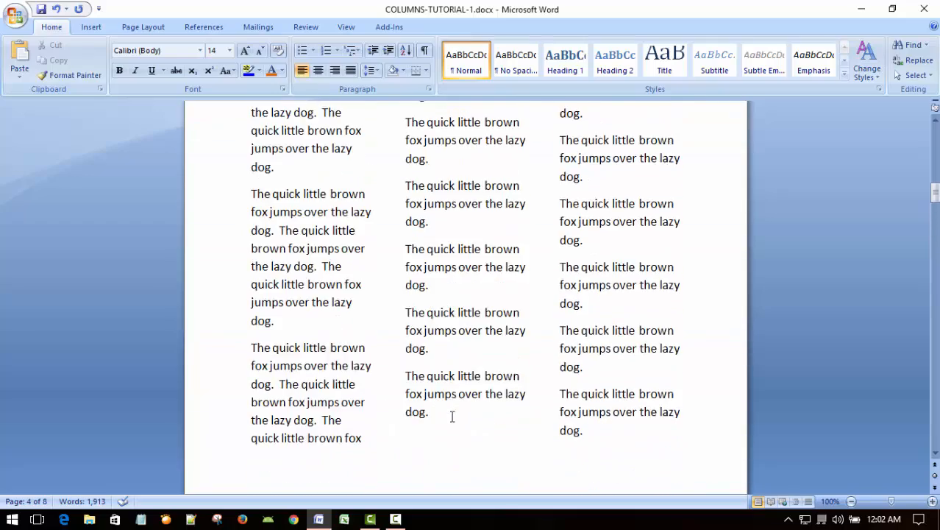
pyautogui.scroll(15, 451, 414)
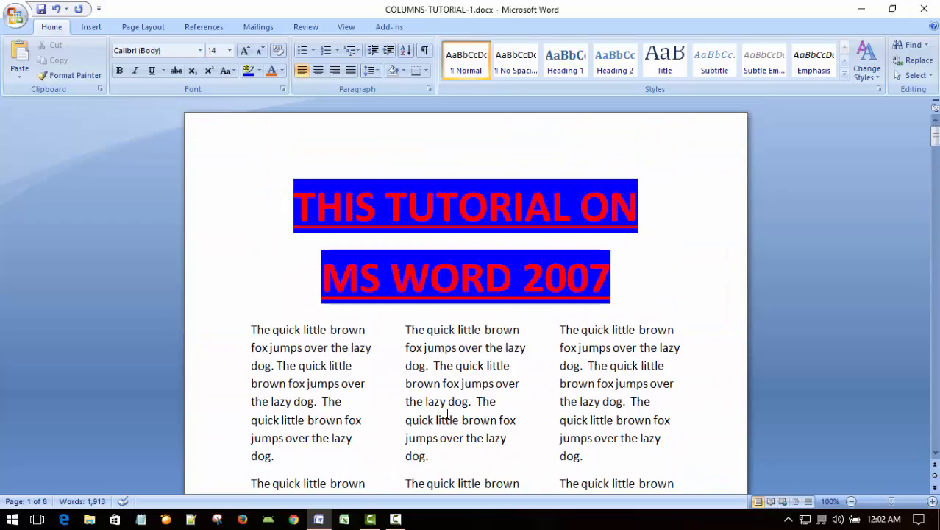
pyautogui.click(500, 169)
pyautogui.doubleClick(645, 278)
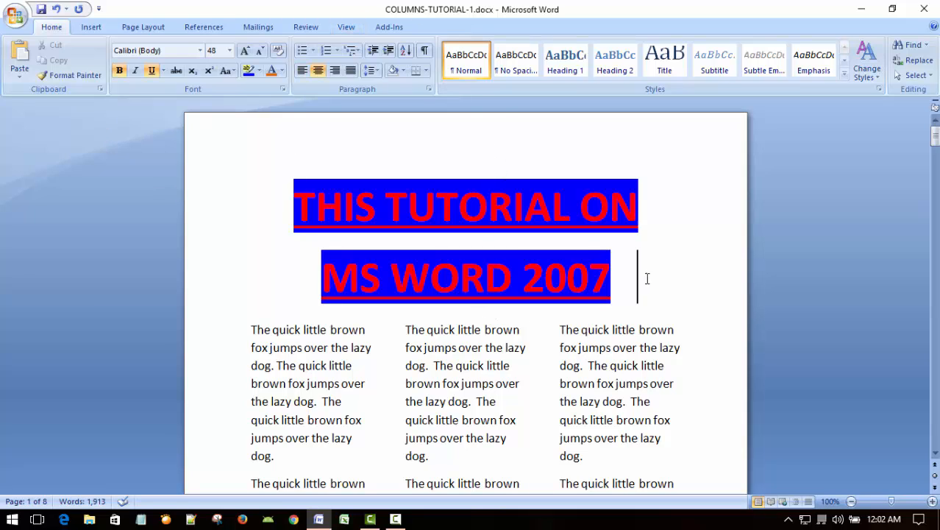
# Step: Save COLUMNS-TUTORIAL-1.docx and close the document
pyautogui.hotkey('ctrl', 's')
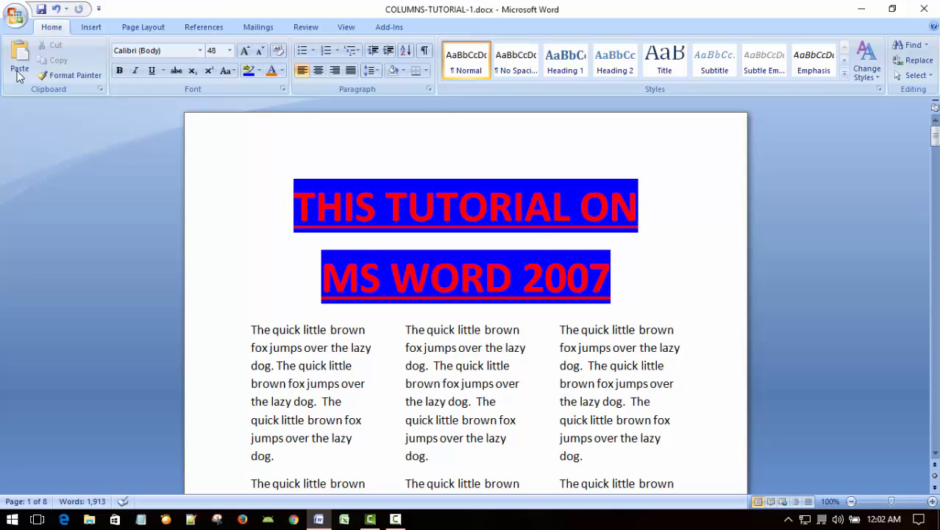
pyautogui.click(14, 16)
pyautogui.click(54, 292)
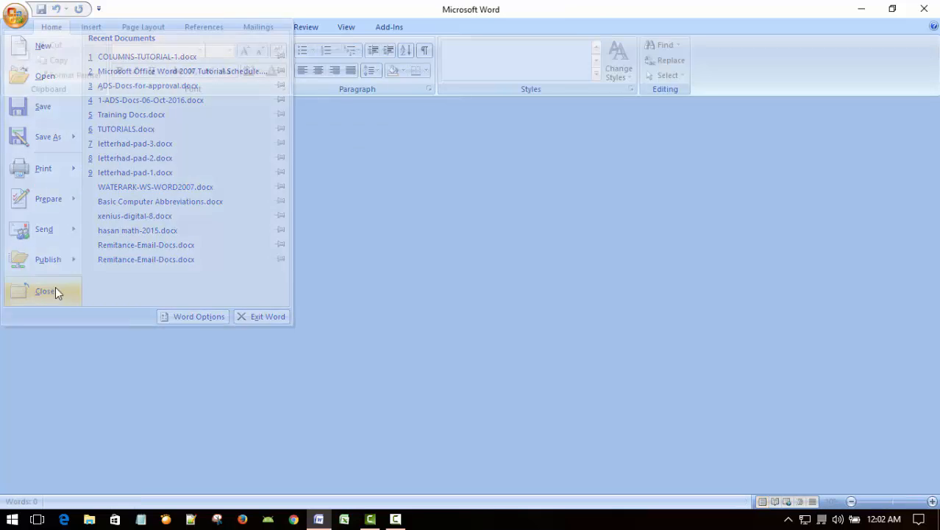
# Step: Exit Word
pyautogui.click(14, 17)
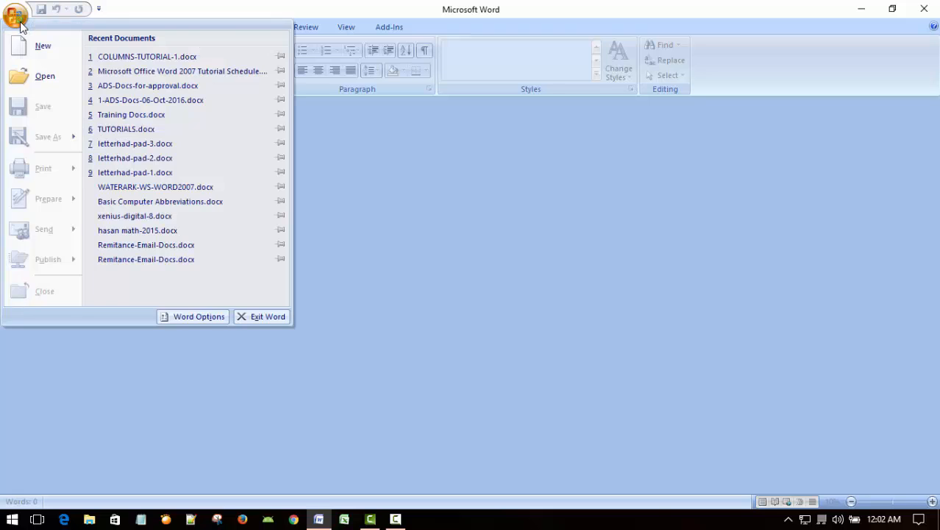
pyautogui.click(279, 317)
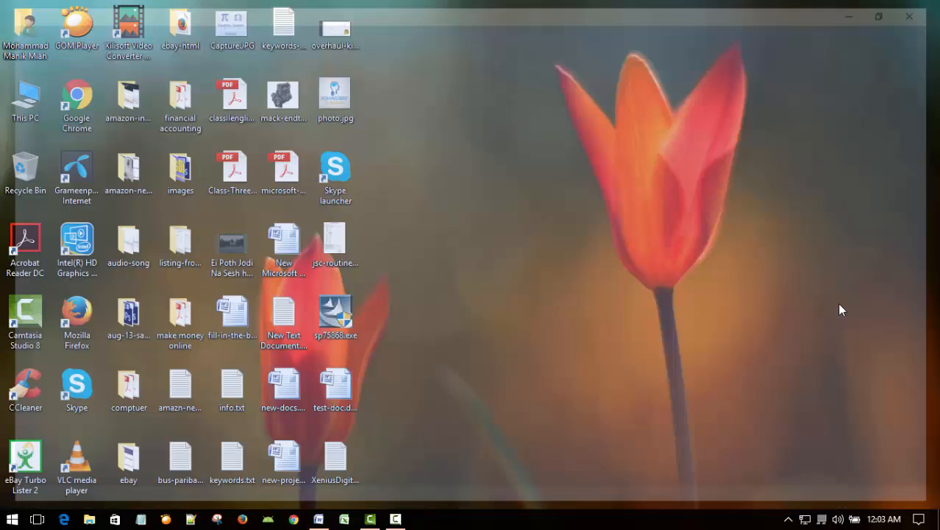